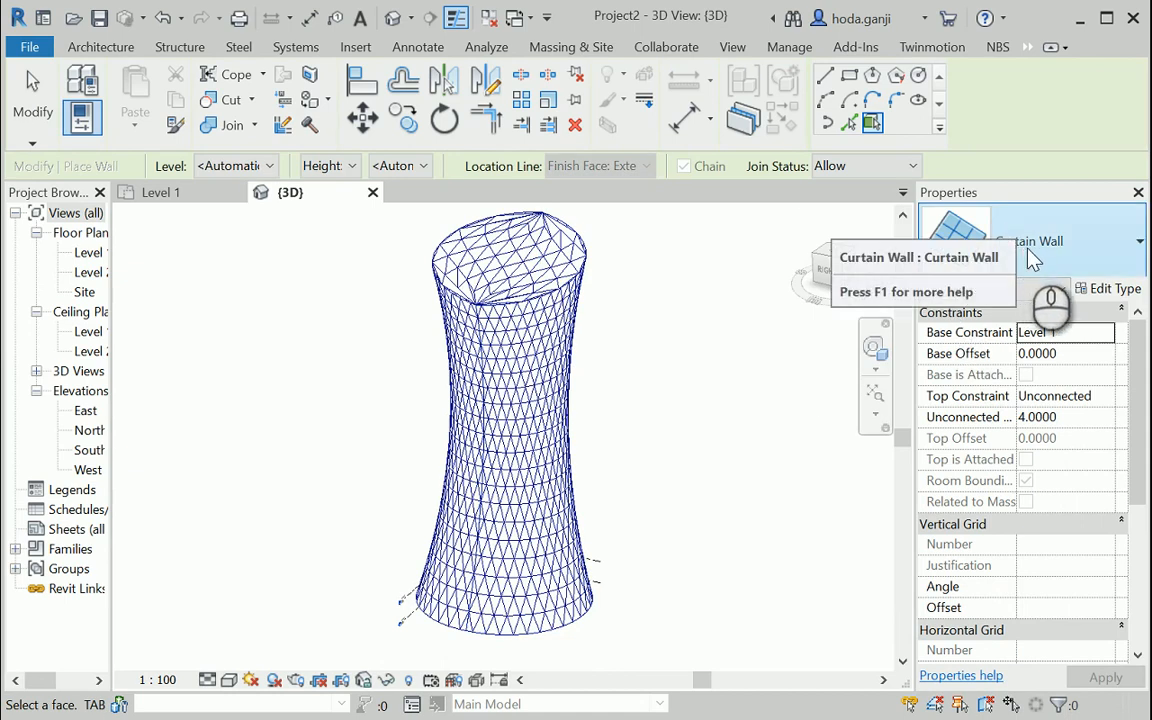
- Change the wall type for the face-based wall to Basic Wall Generic - 200mm
click(1112, 256)
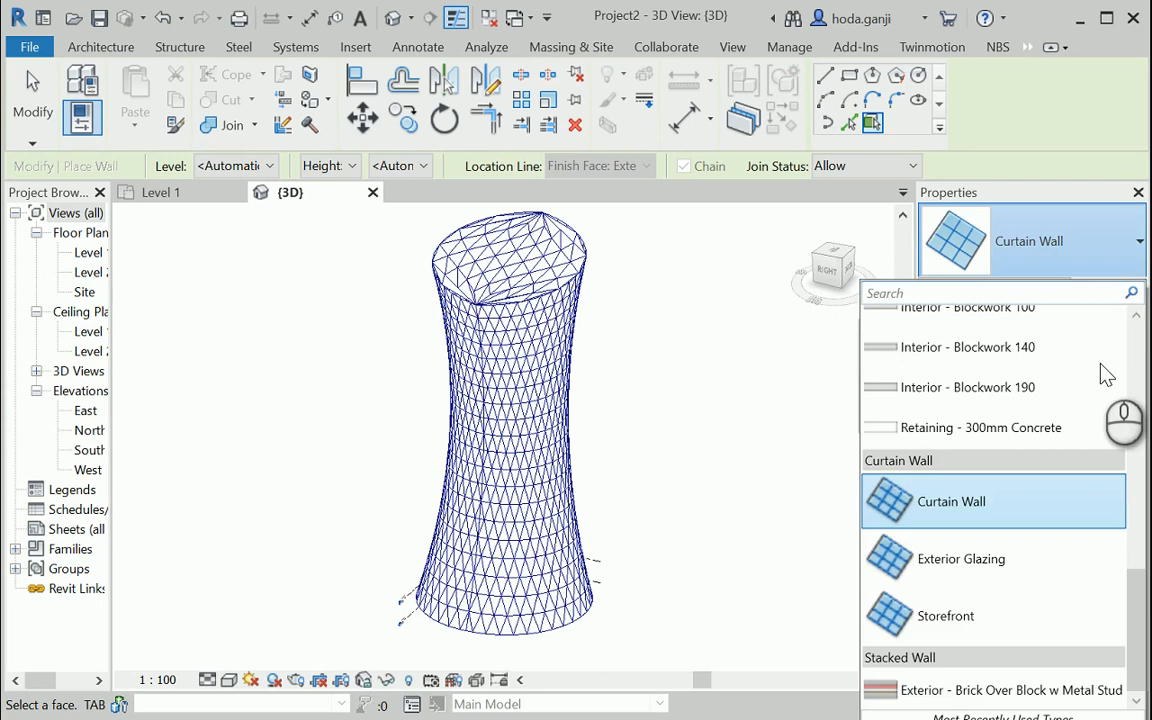
scroll(1105, 375, up, 10)
scroll(1107, 362, down, 3)
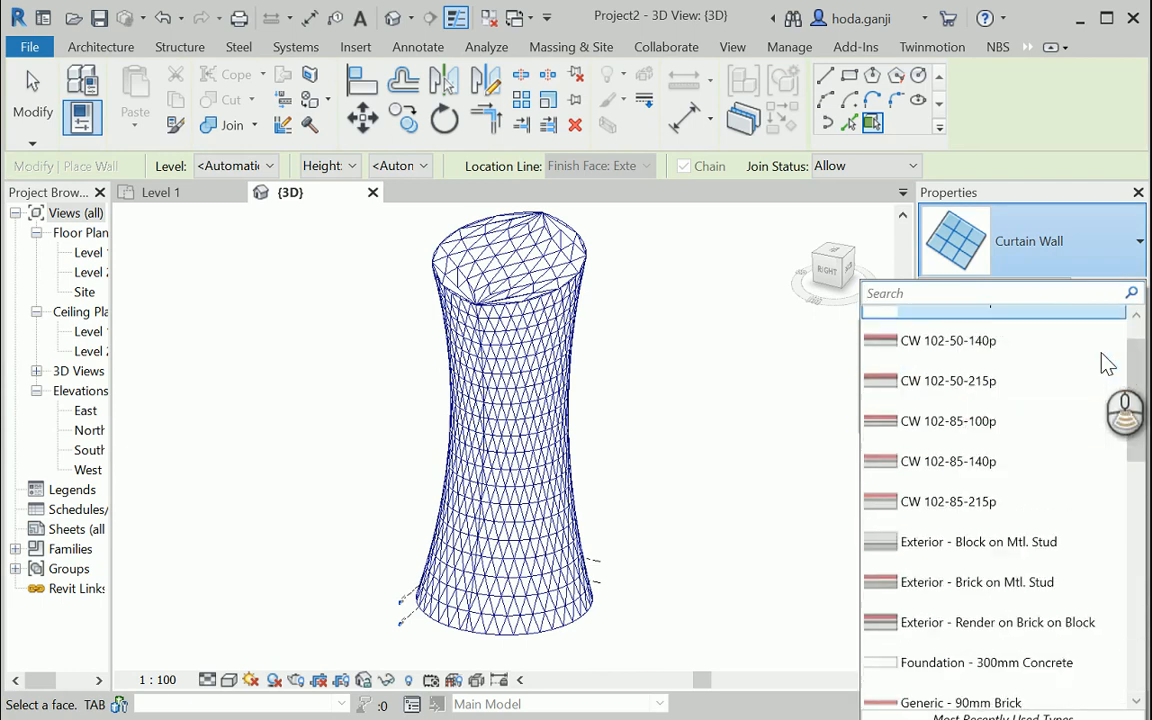
scroll(1107, 364, down, 3)
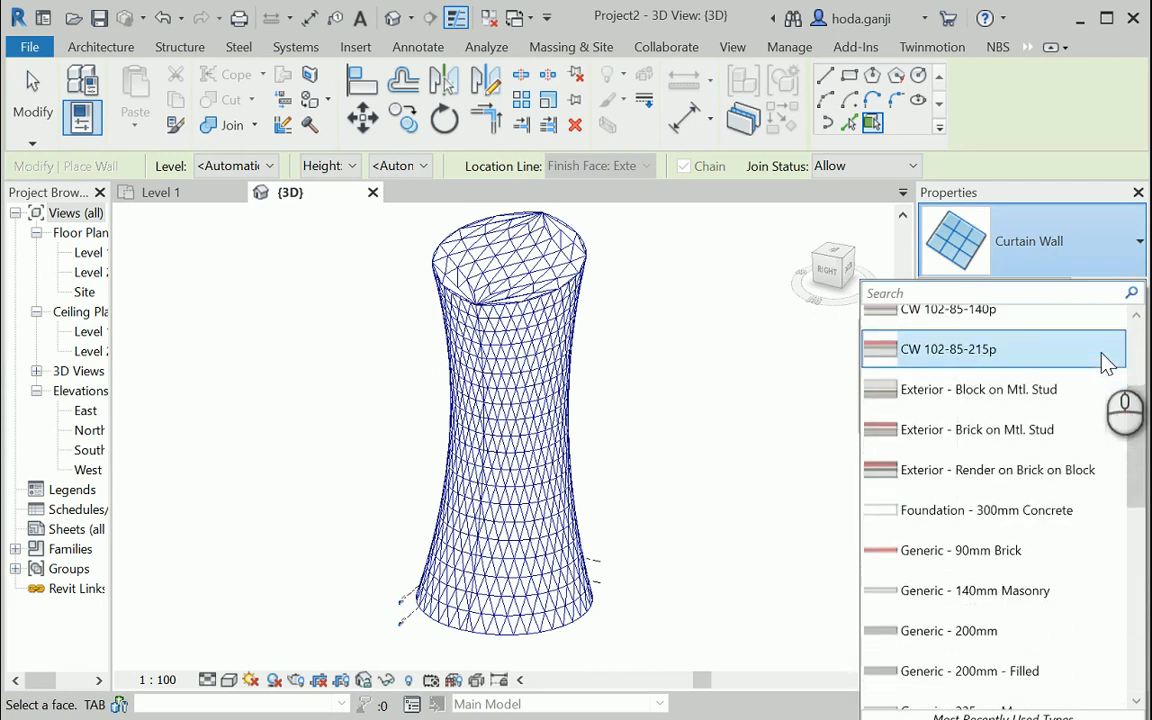
click(1000, 631)
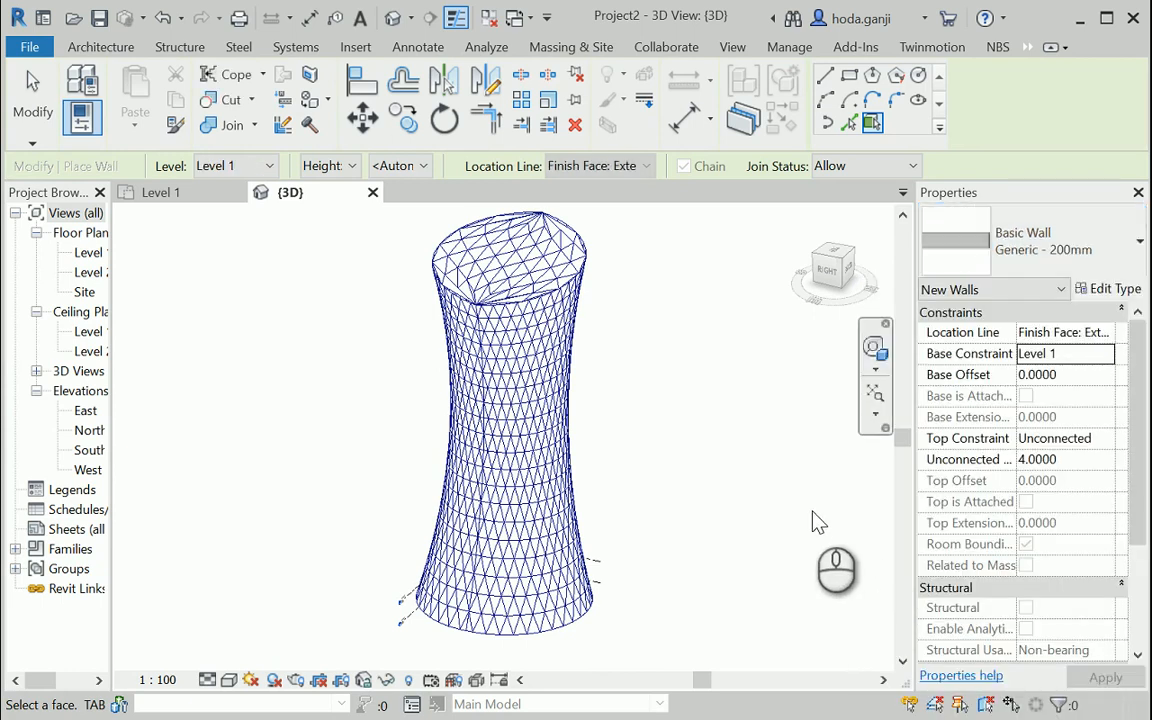
- Duplicate the Generic - 200mm wall type under the name "Glass - 20 mm"
click(1124, 290)
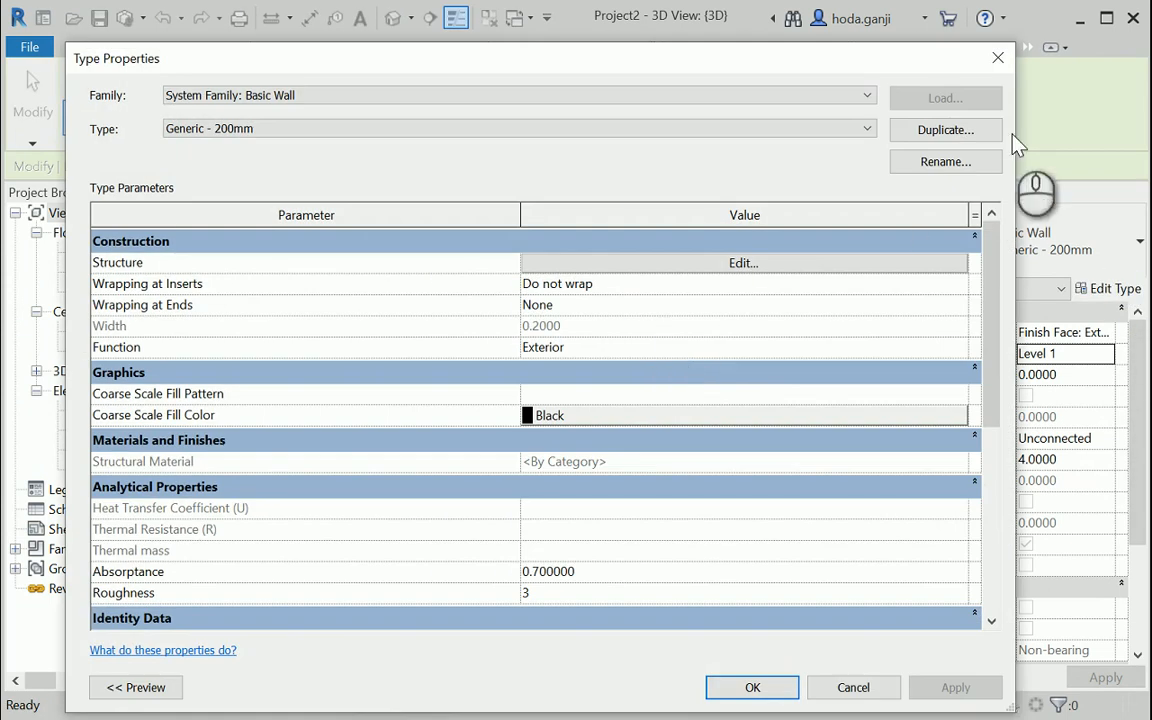
click(970, 132)
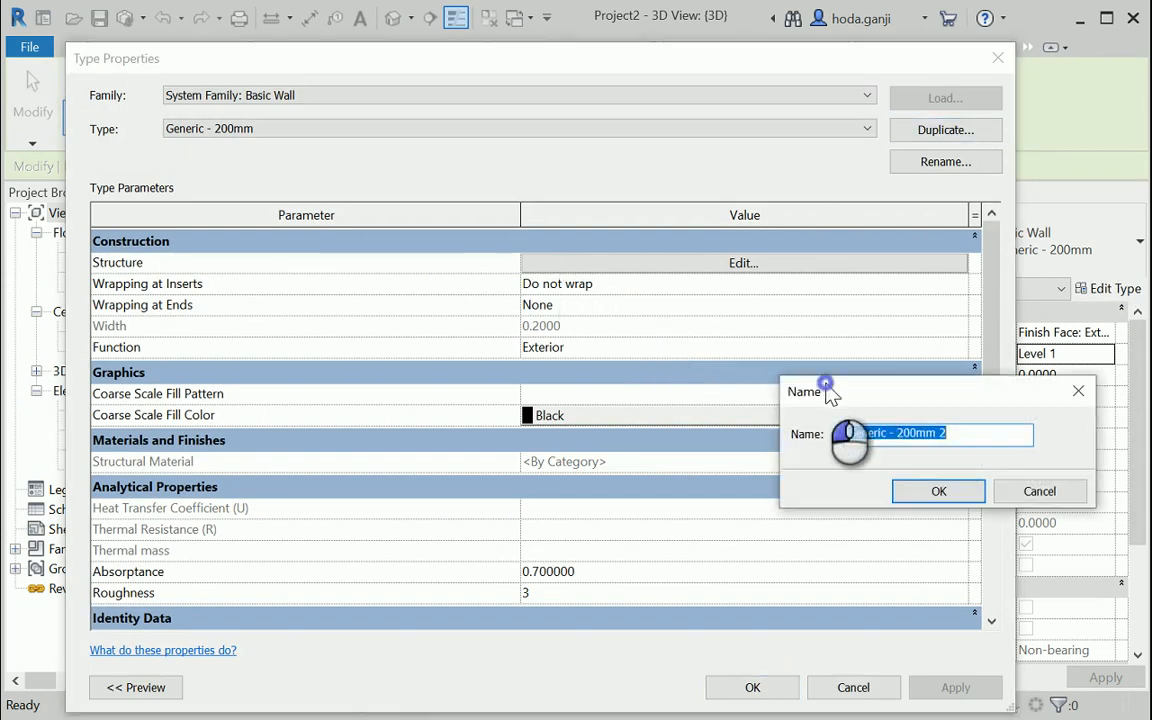
drag(812, 381, 560, 285)
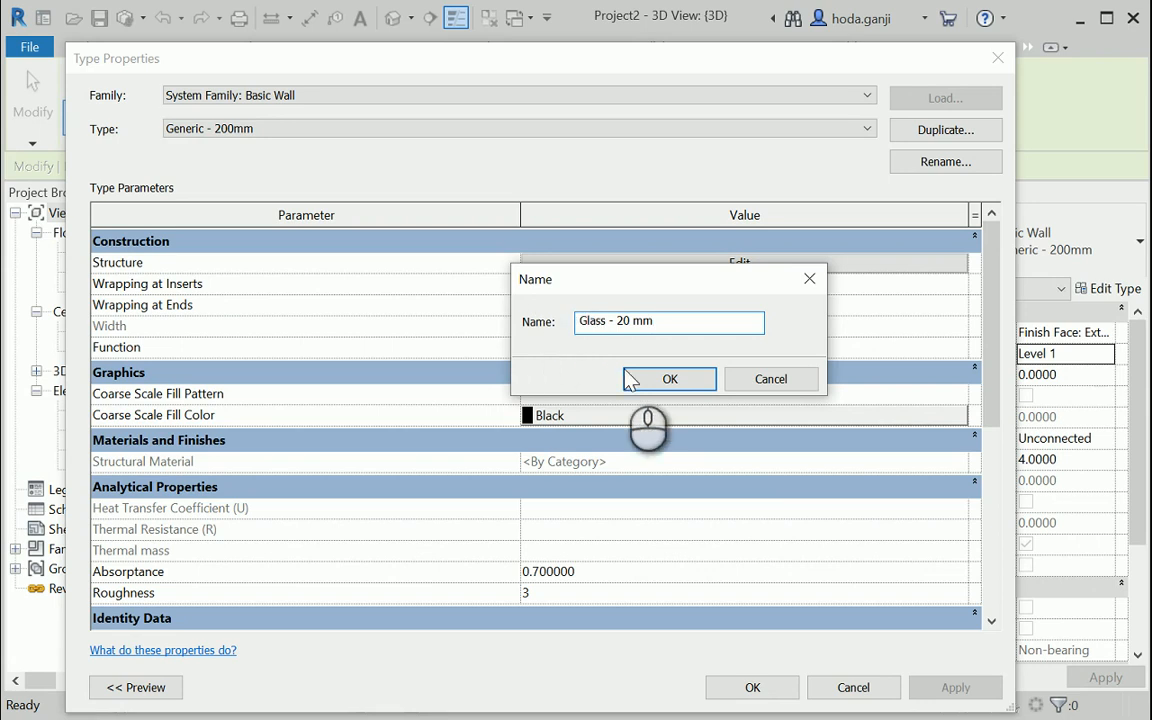
click(655, 378)
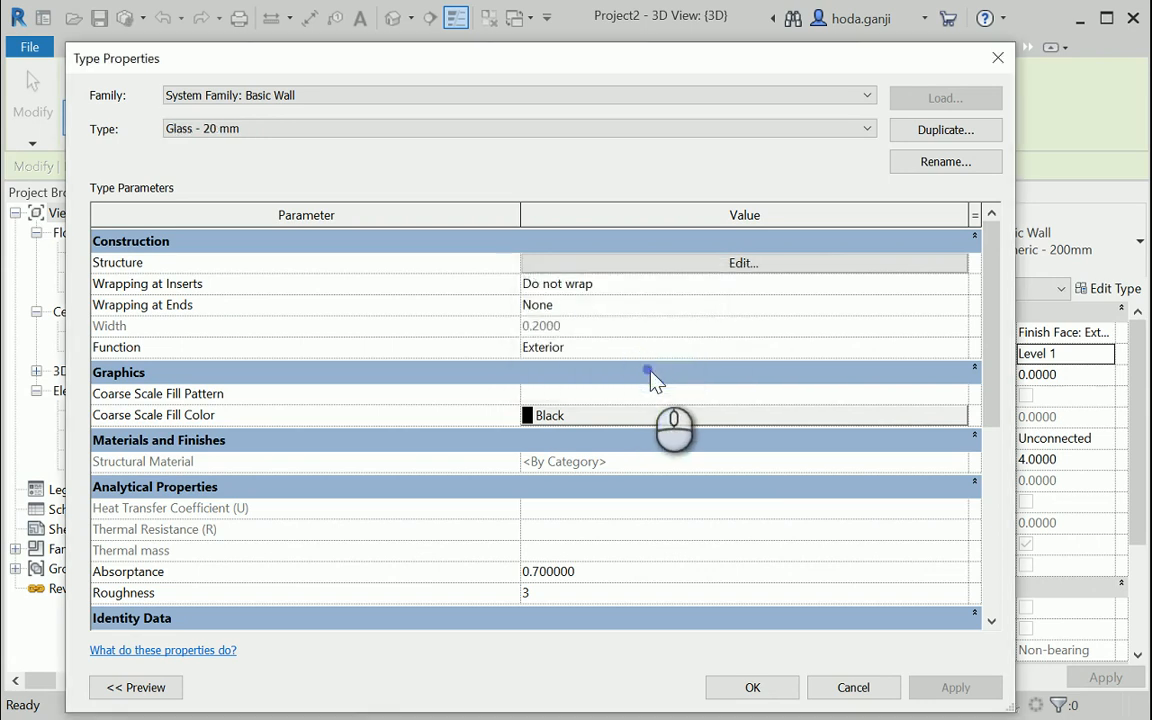
- Create a new material for the structure layer of the Glass - 20 mm wall and name it Glass-tinted
click(730, 265)
click(532, 260)
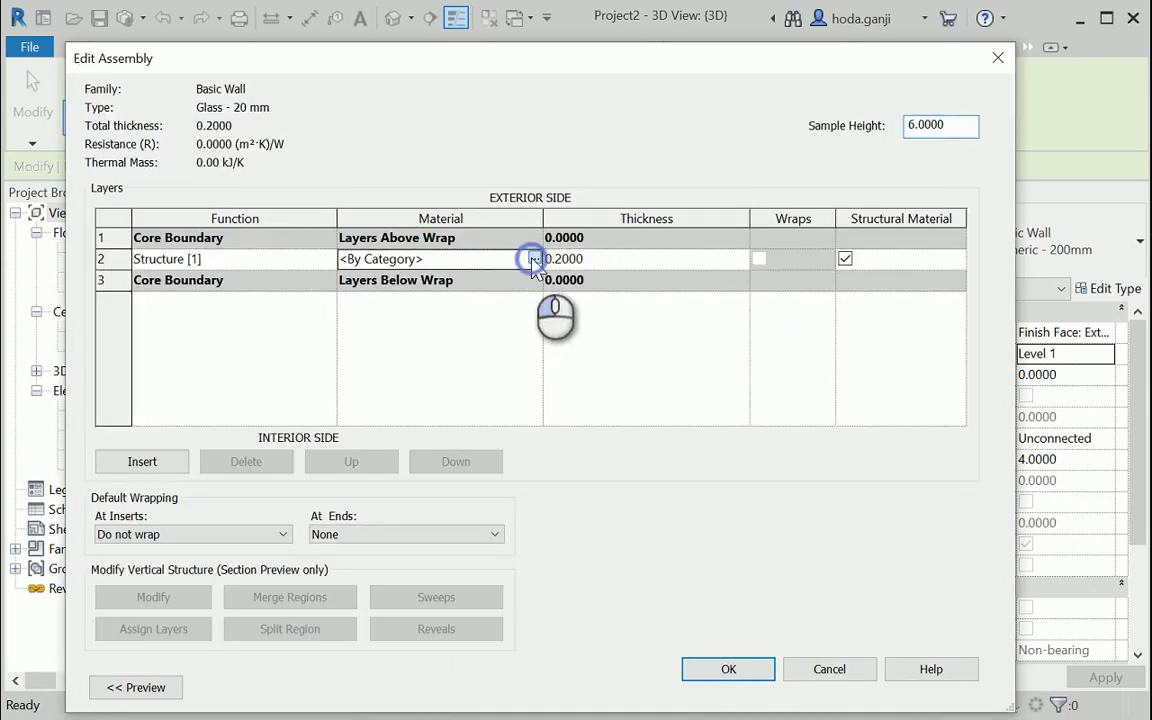
click(535, 259)
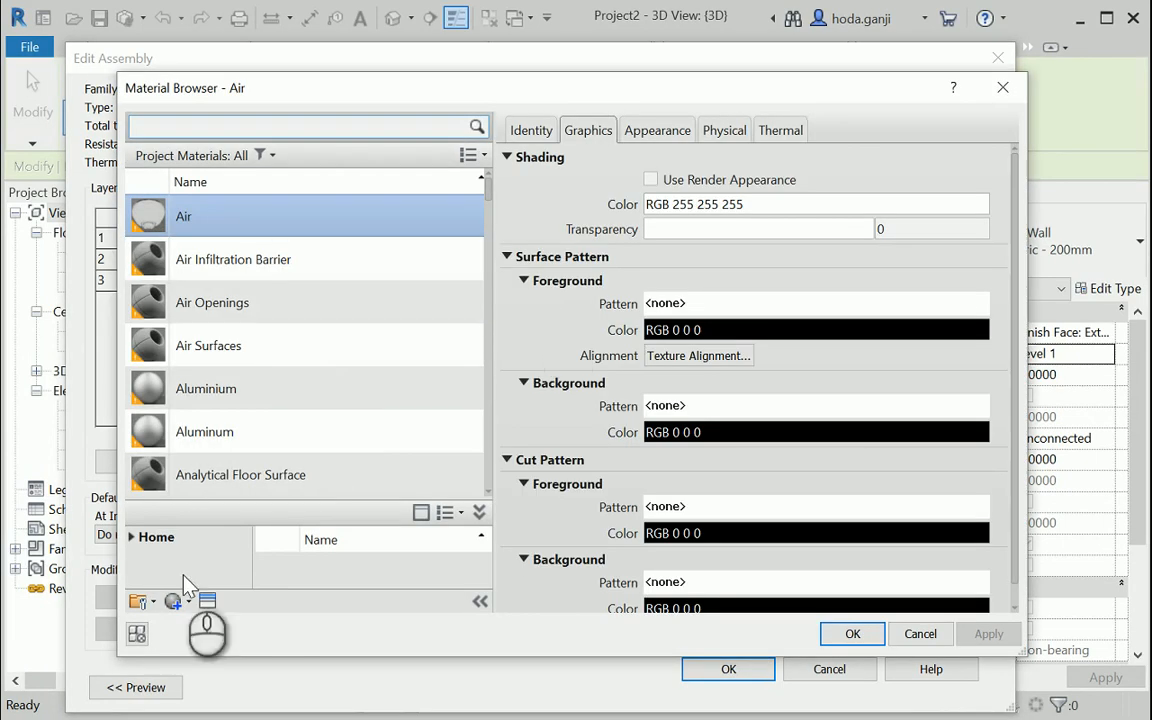
click(186, 603)
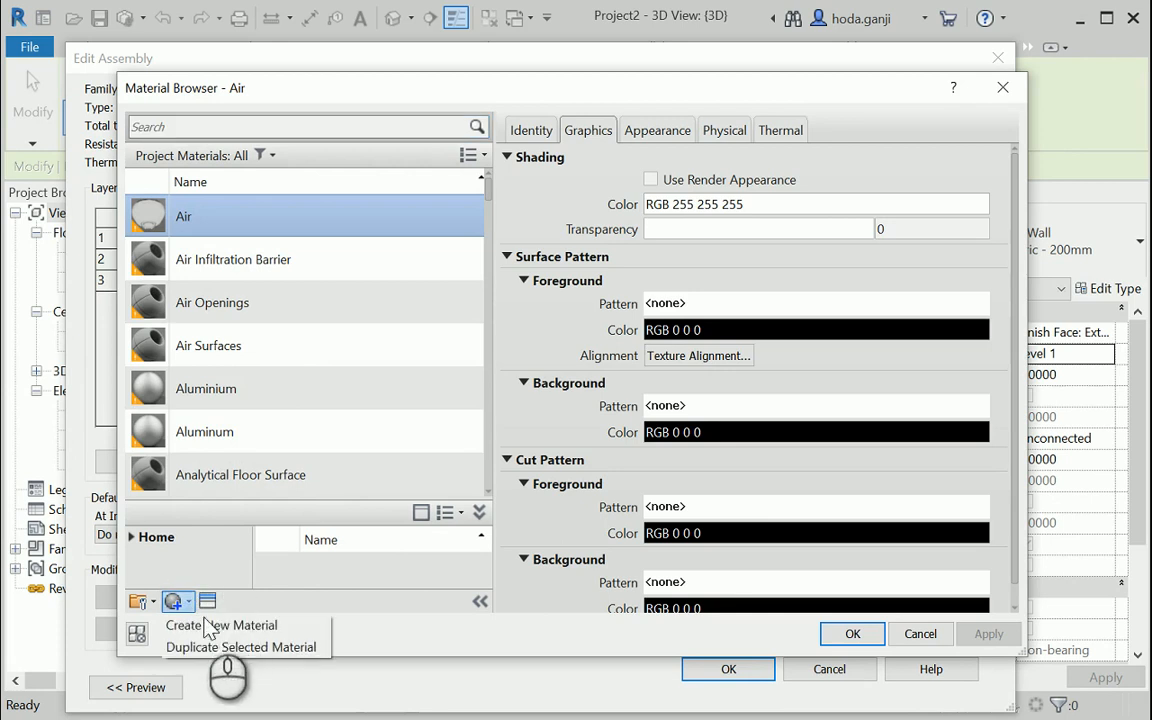
click(205, 625)
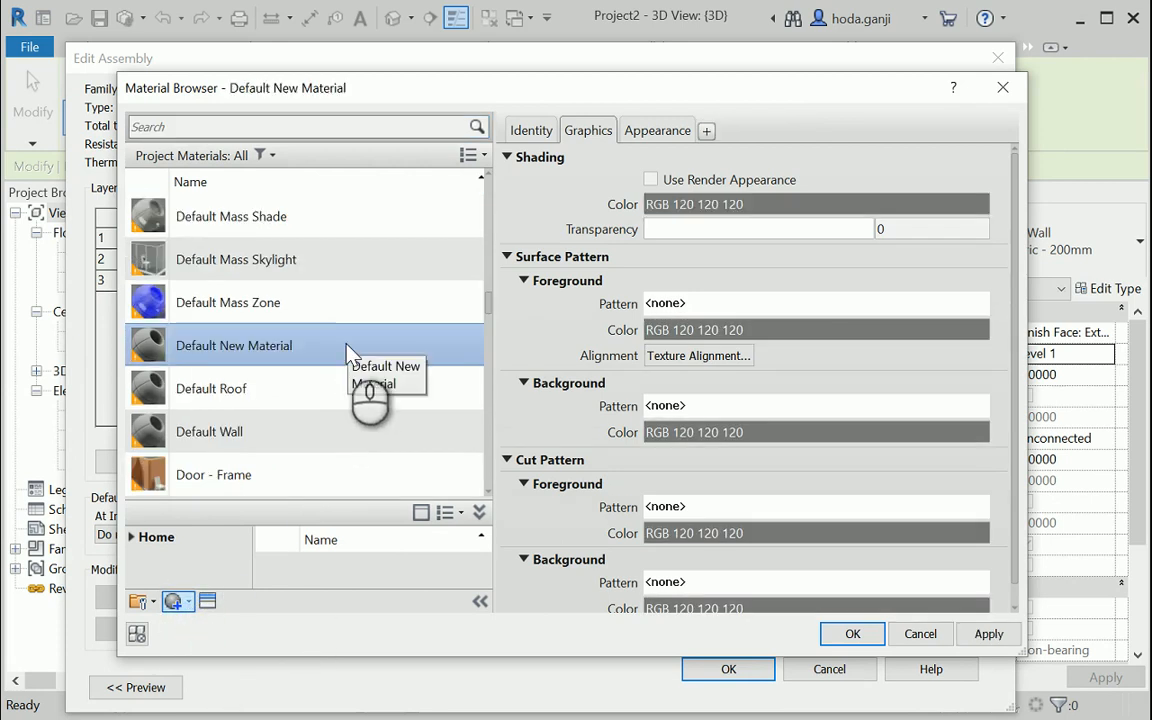
right_click(211, 347)
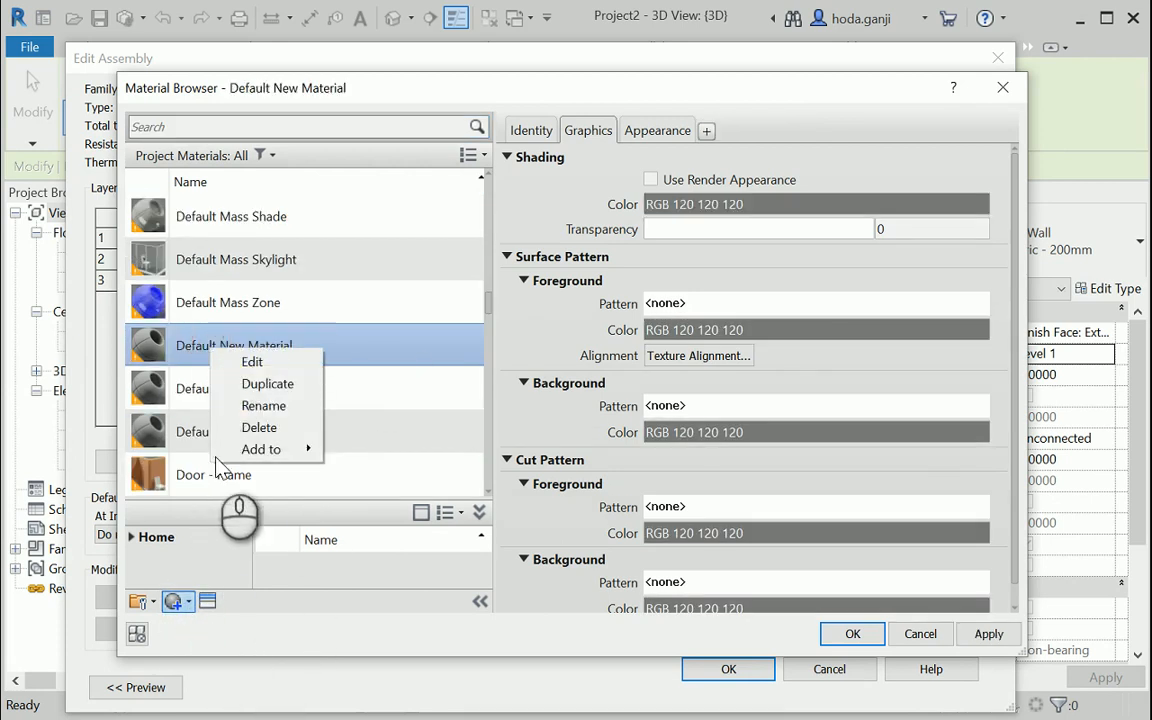
click(266, 406)
text(Gl)
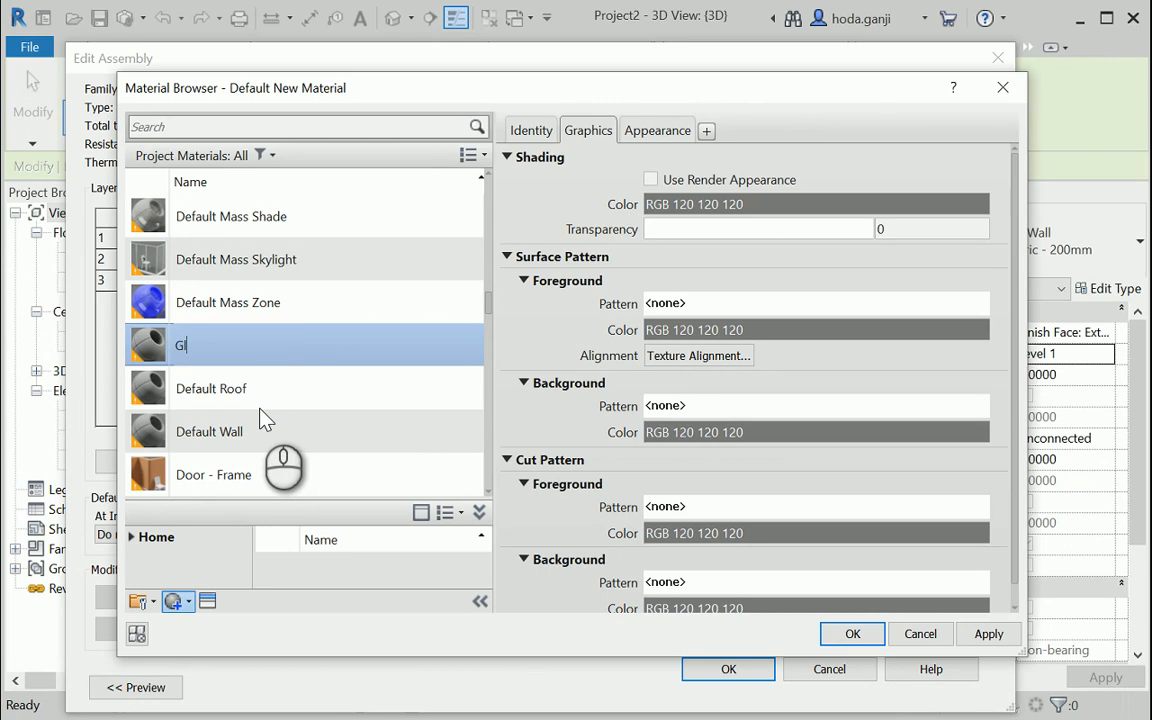
text(ass-tinted)
- Open the Asset Browser for the Glass-tinted material and search the assets for "glass"
click(209, 601)
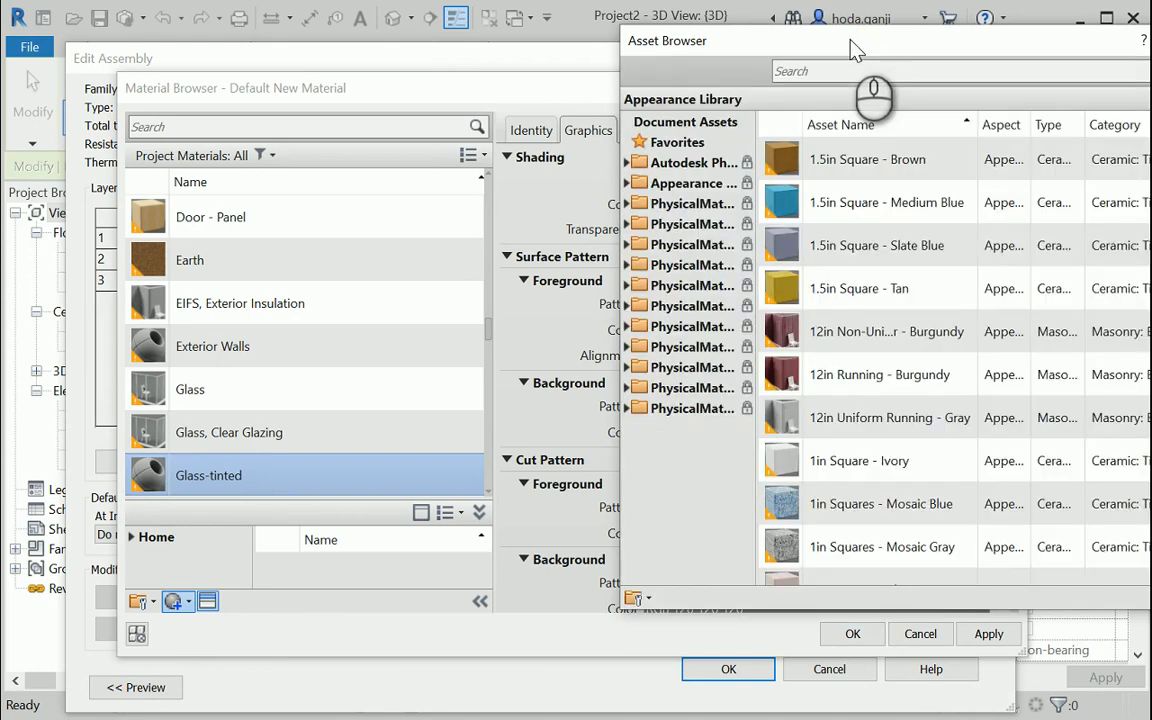
drag(856, 40, 669, 68)
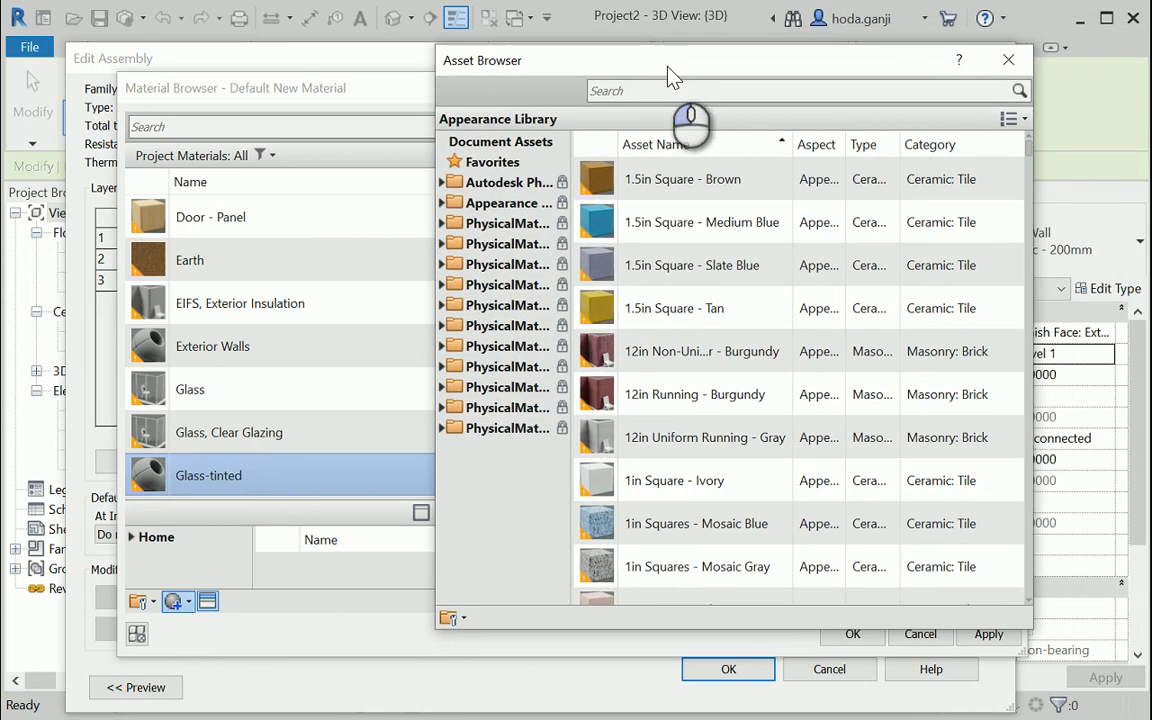
click(669, 90)
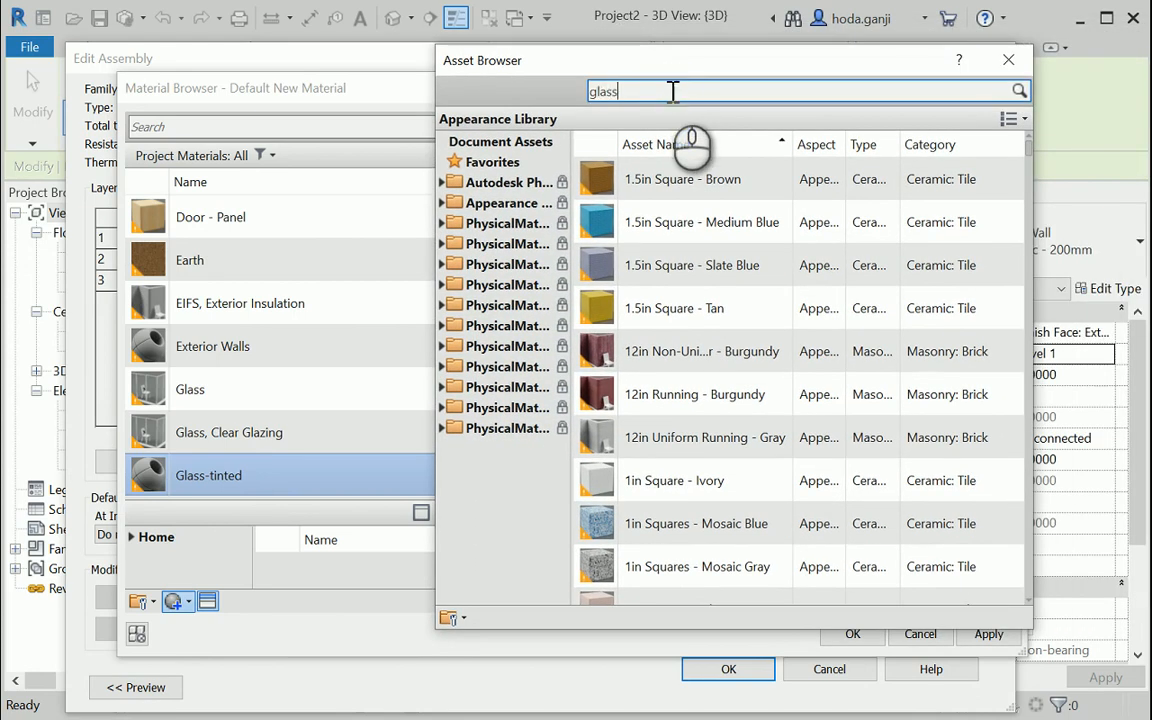
key(Return)
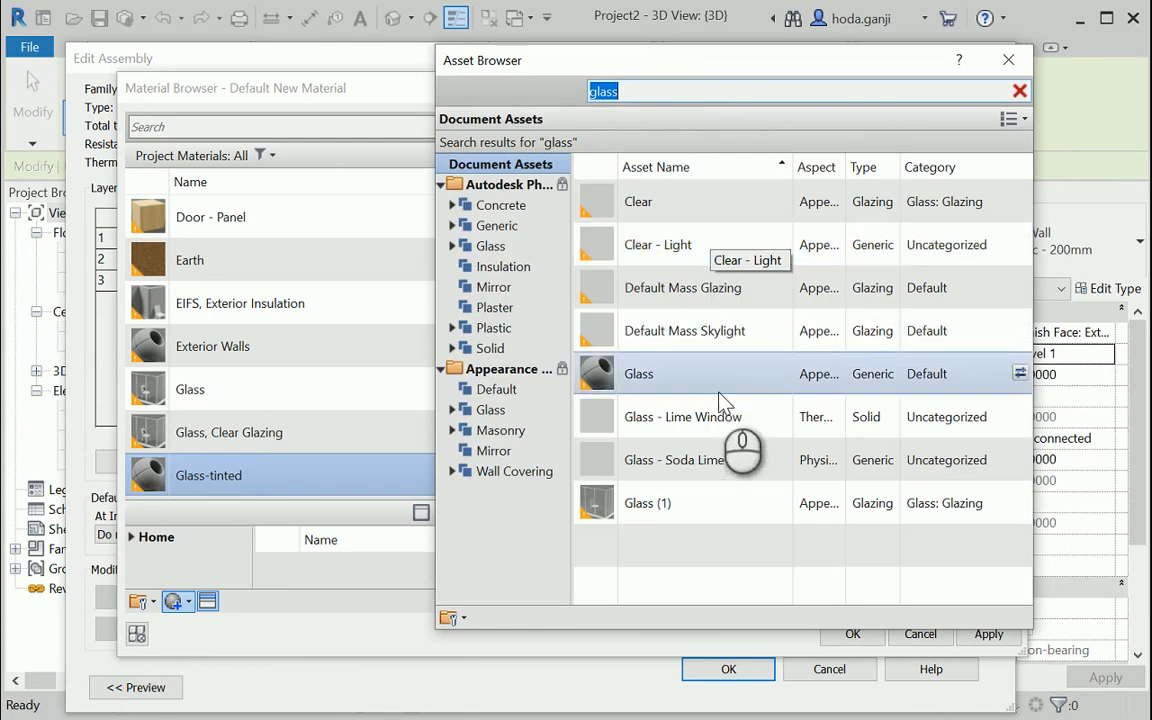
- Replace the Glass-tinted material's appearance with the Blue - Glazing asset from the Appearance Library's Glass category and close the Asset Browser
click(490, 410)
scroll(770, 328, down, 5)
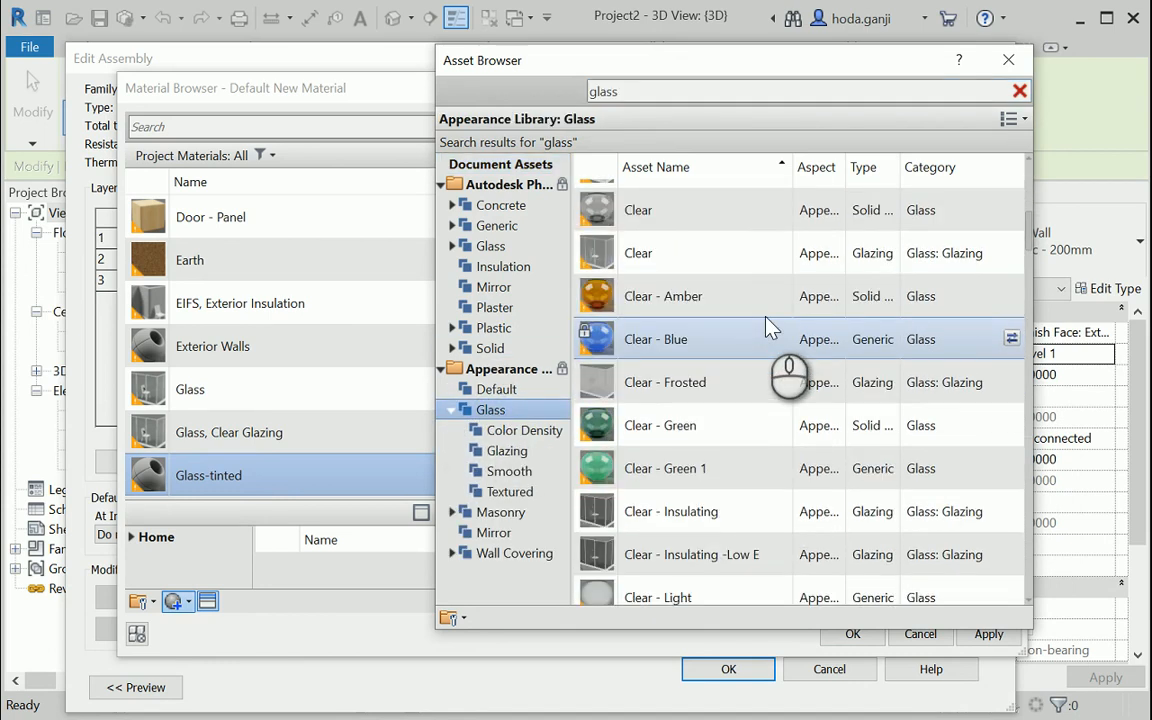
scroll(770, 328, down, 5)
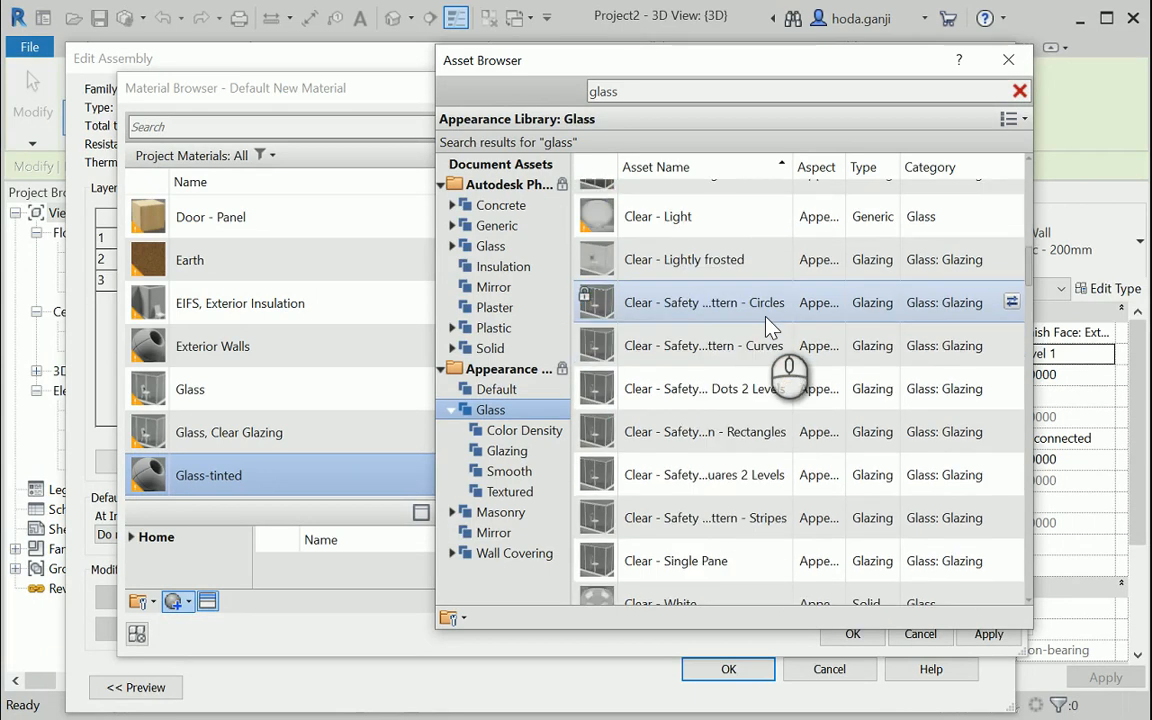
scroll(770, 328, down, 2)
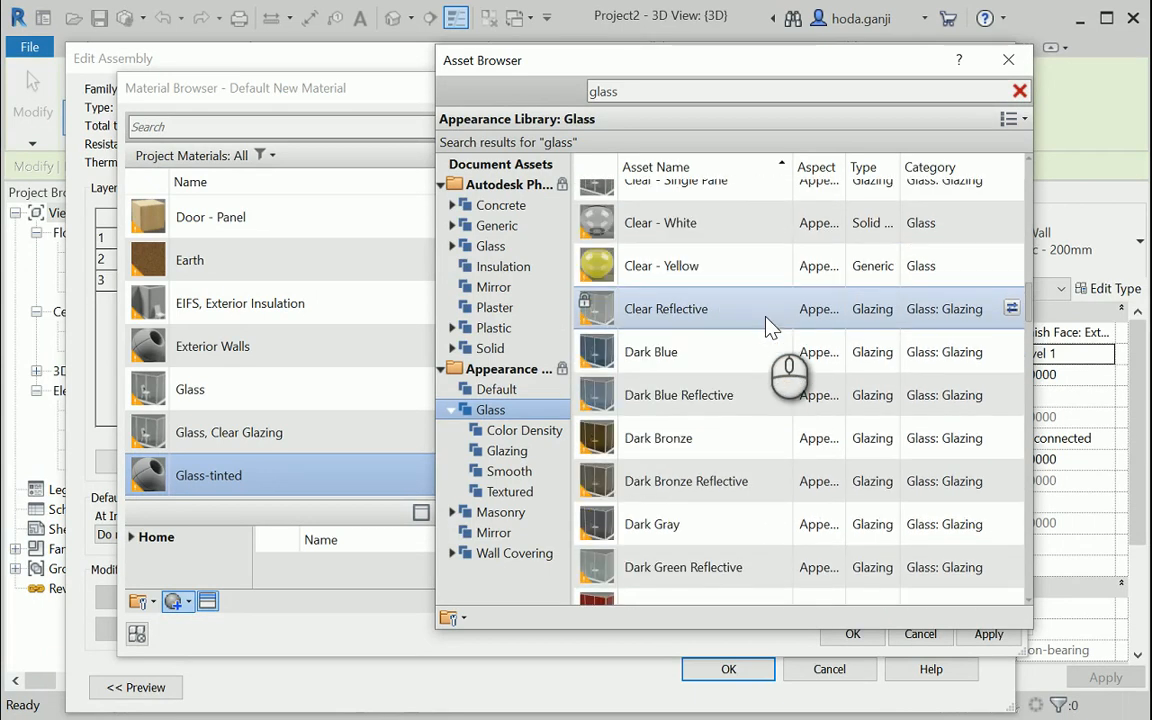
scroll(770, 328, down, 2)
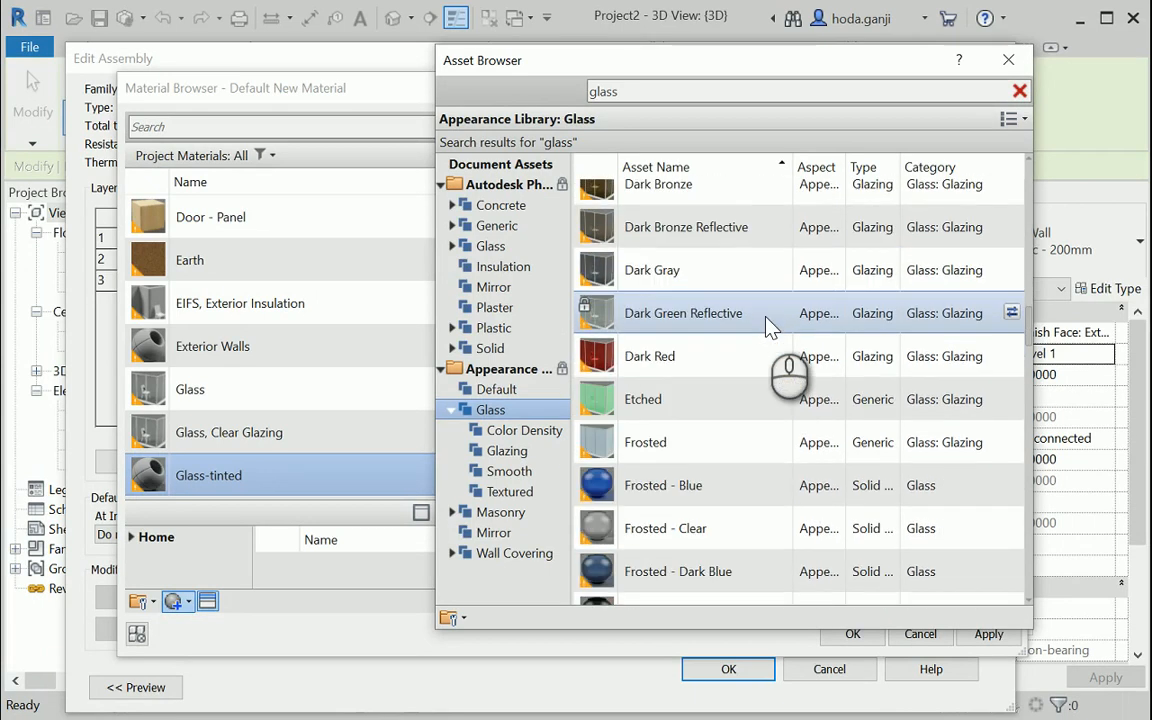
scroll(770, 328, down, 3)
scroll(770, 328, up, 10)
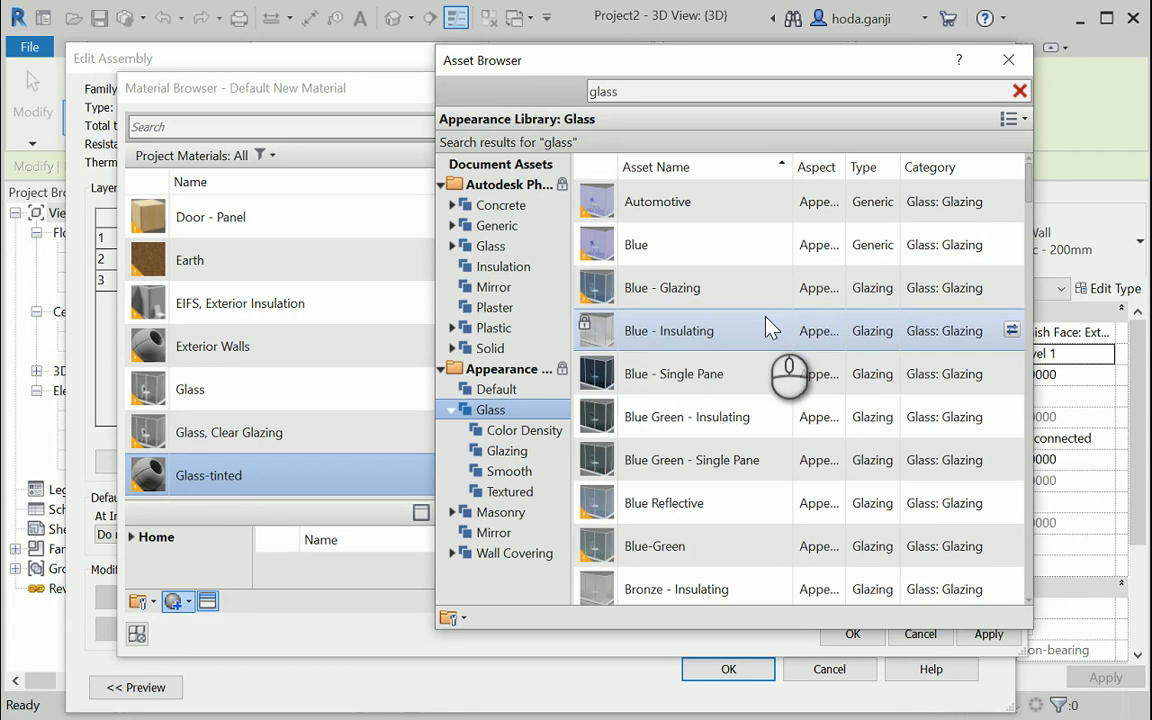
scroll(767, 320, down, 6)
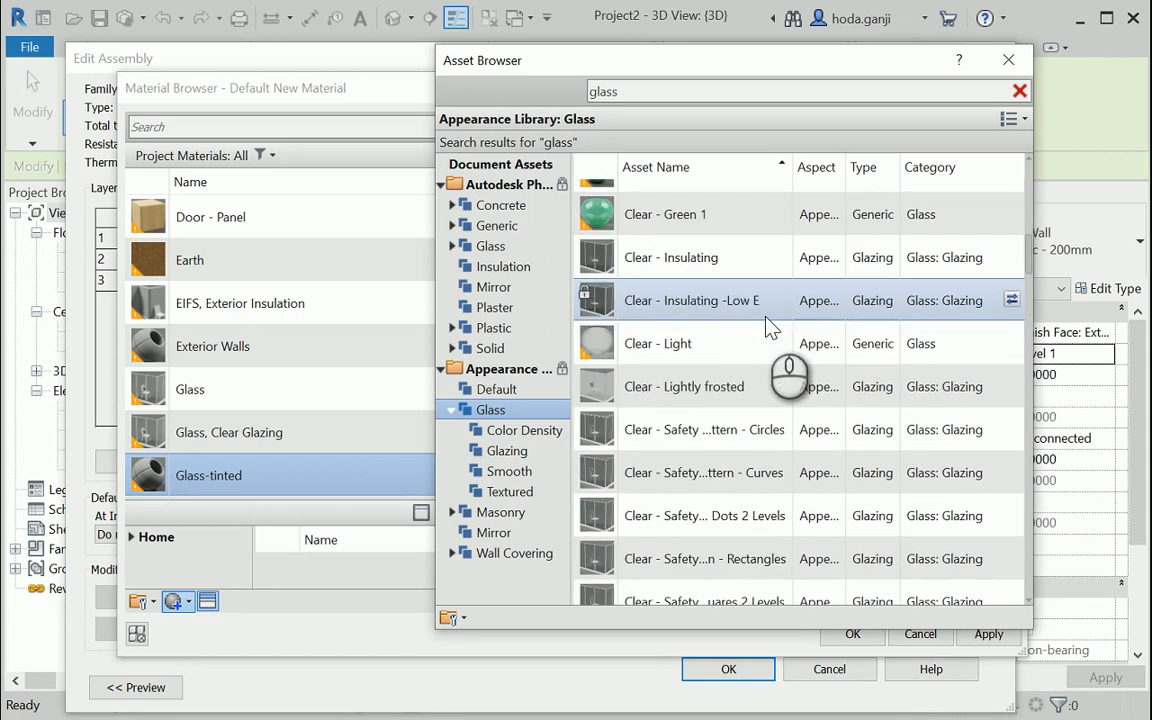
scroll(767, 320, up, 6)
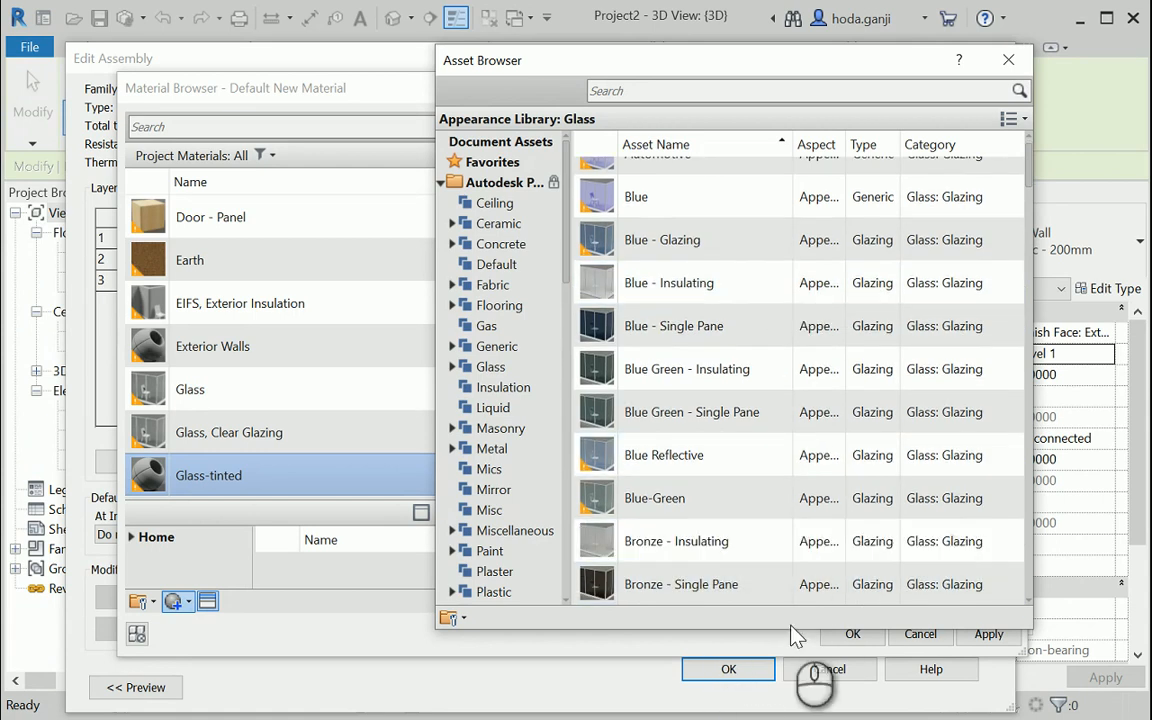
drag(728, 67, 662, 57)
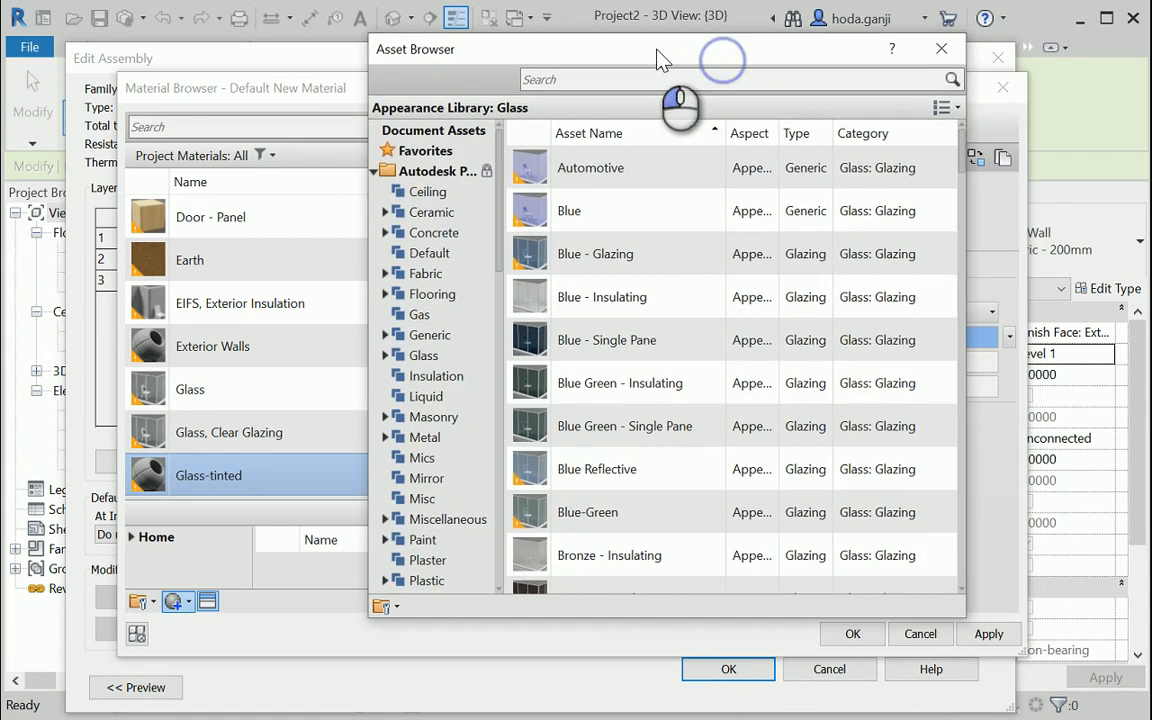
click(941, 48)
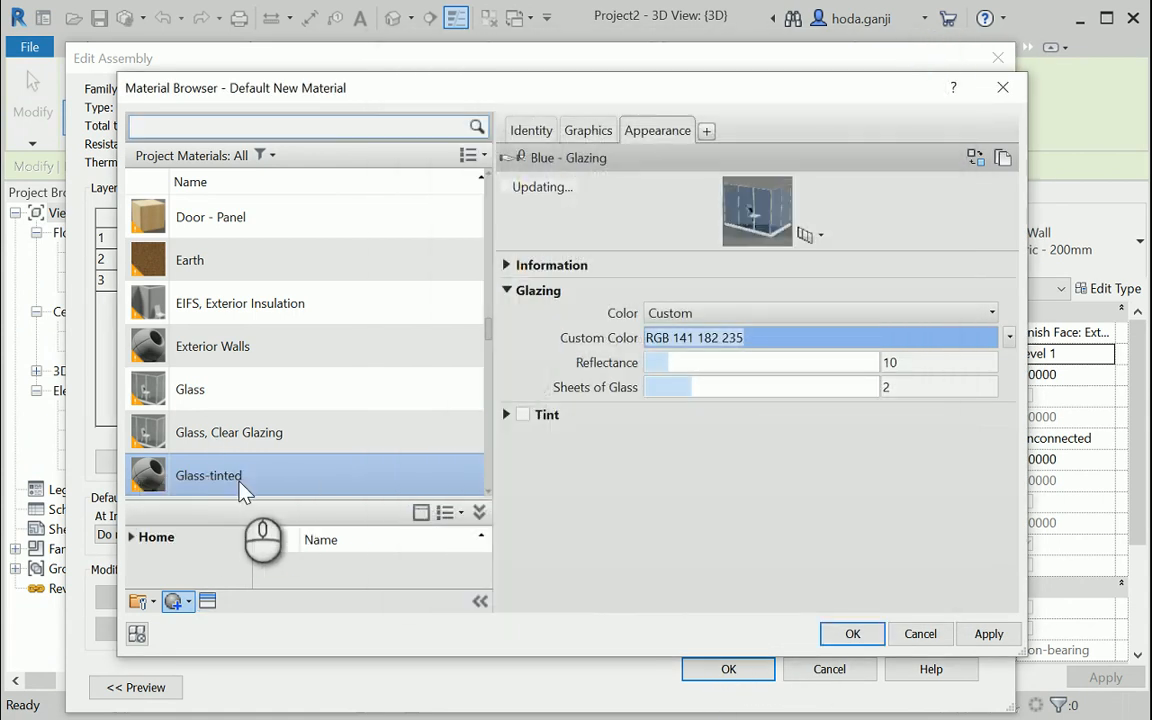
- Set the Glass-tinted material's shading color to light blue RGB 78 166 231 and compare it with the material's render appearance
click(588, 130)
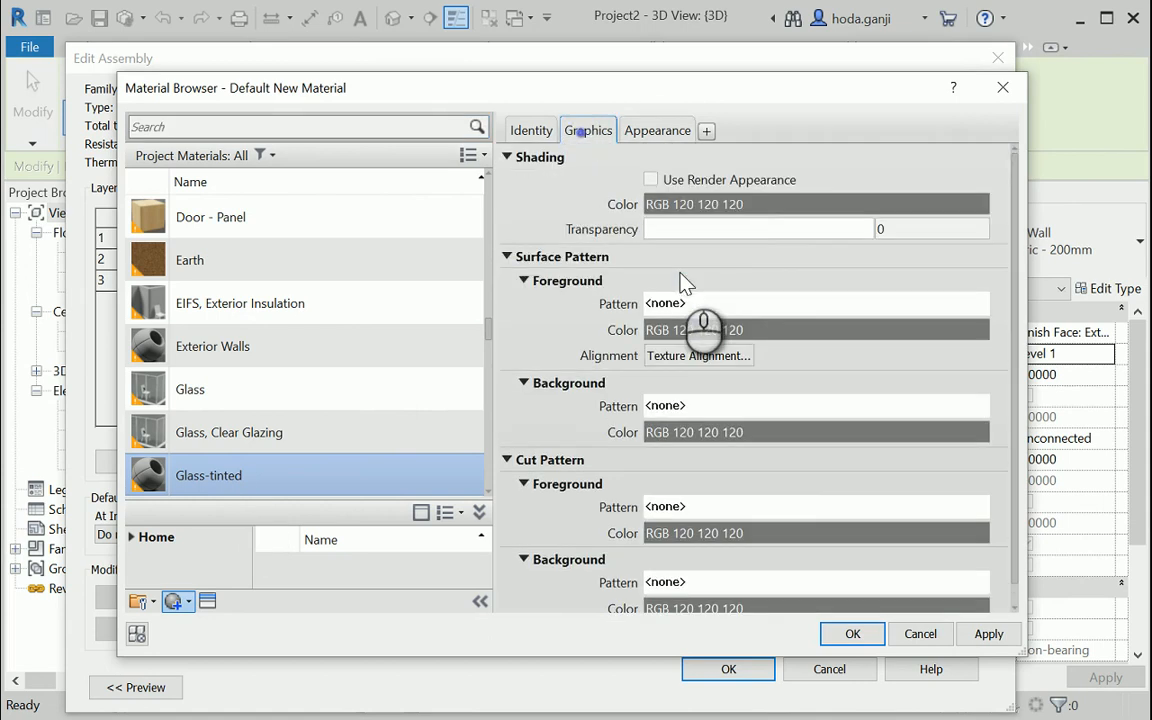
click(768, 204)
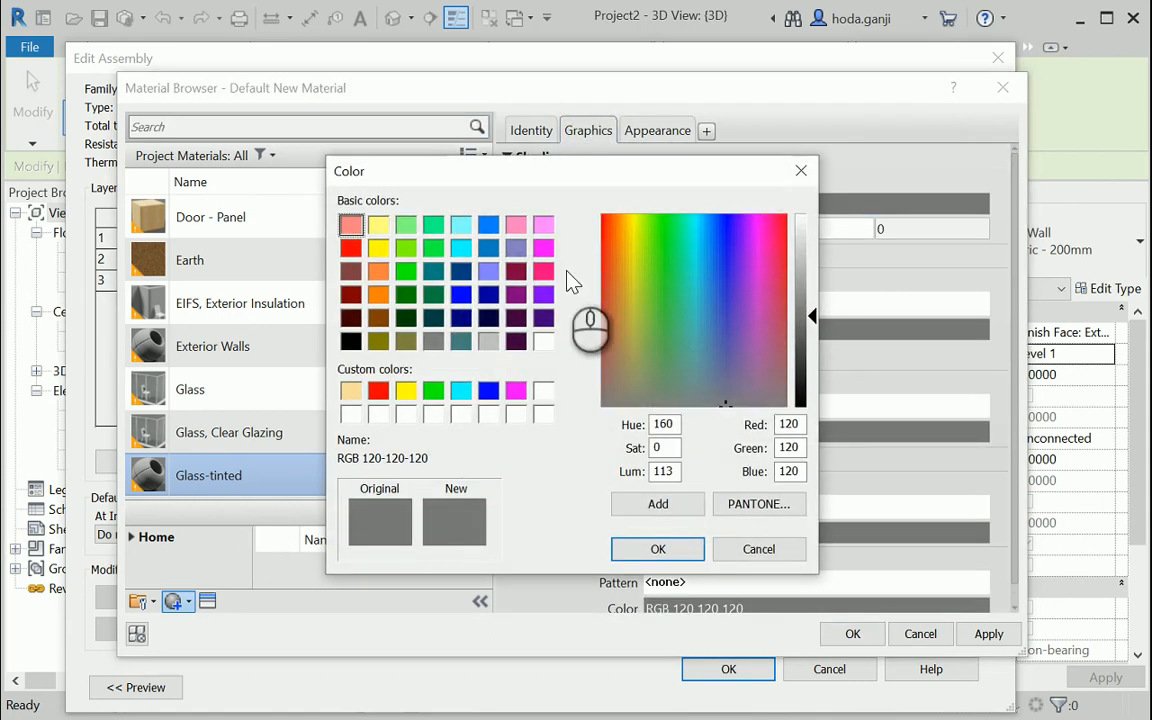
click(707, 261)
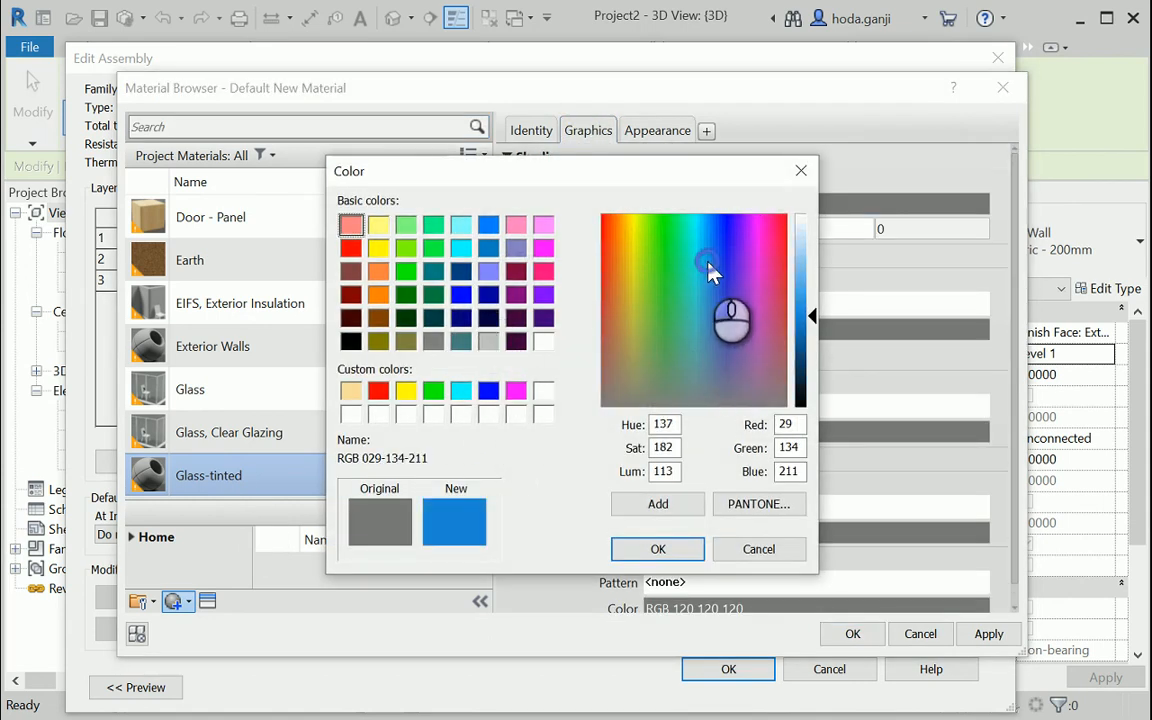
click(808, 290)
click(648, 552)
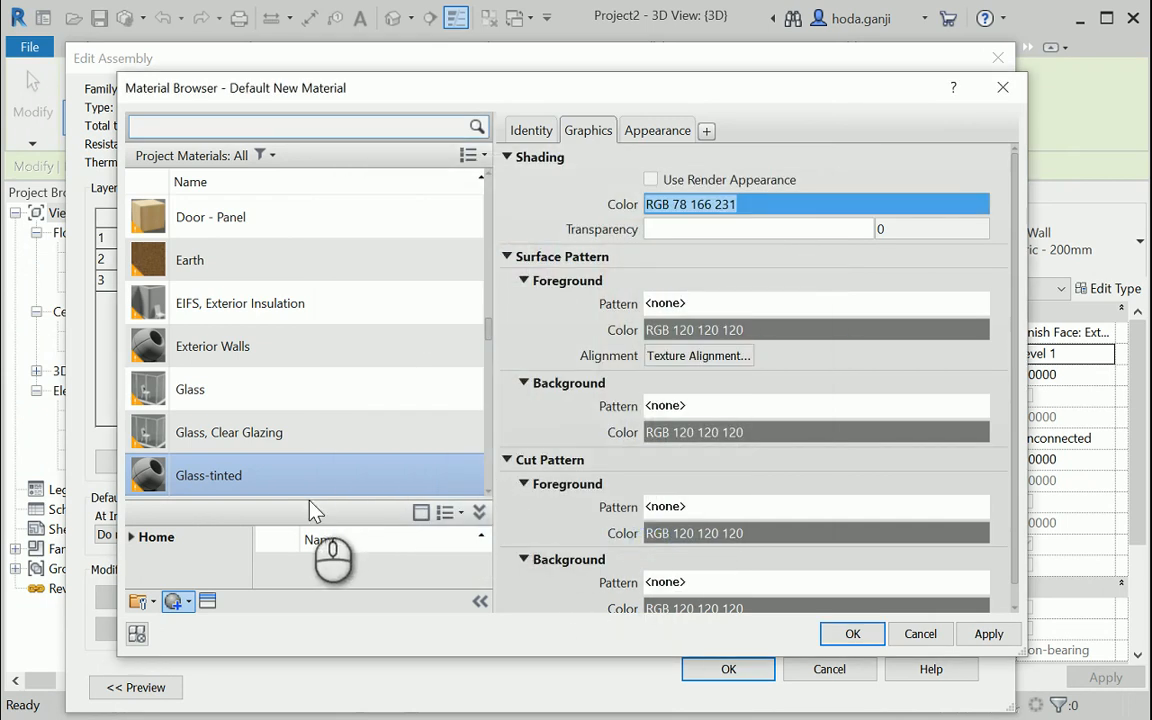
click(656, 130)
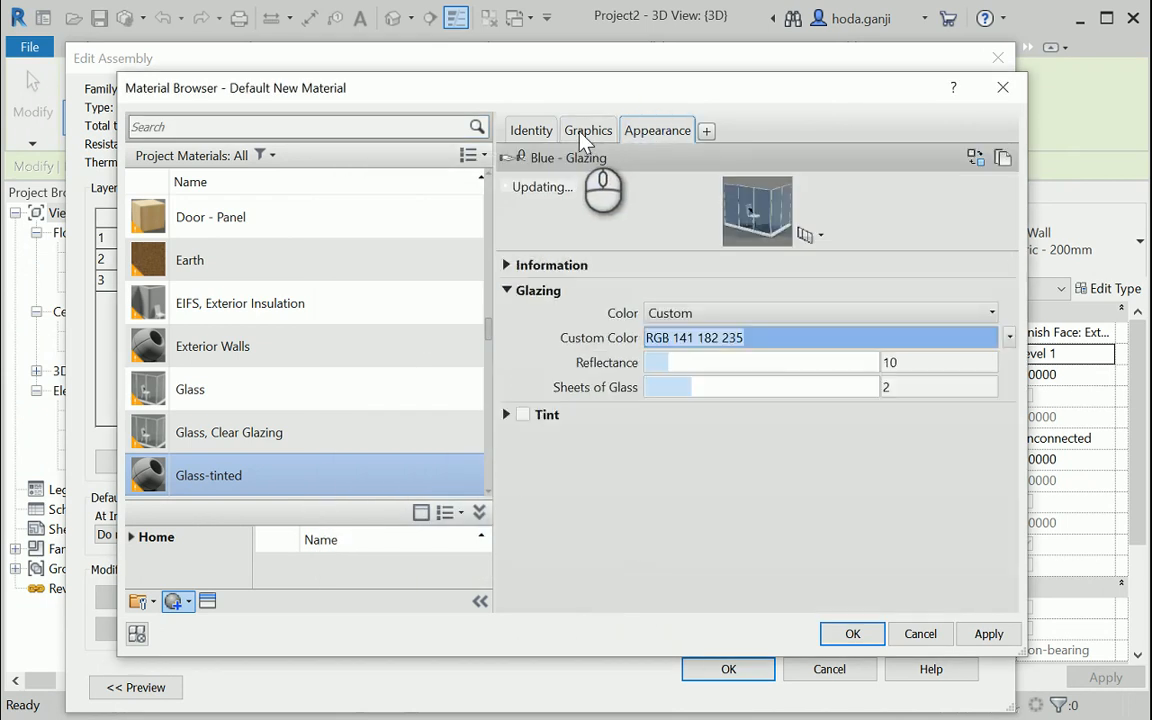
click(588, 130)
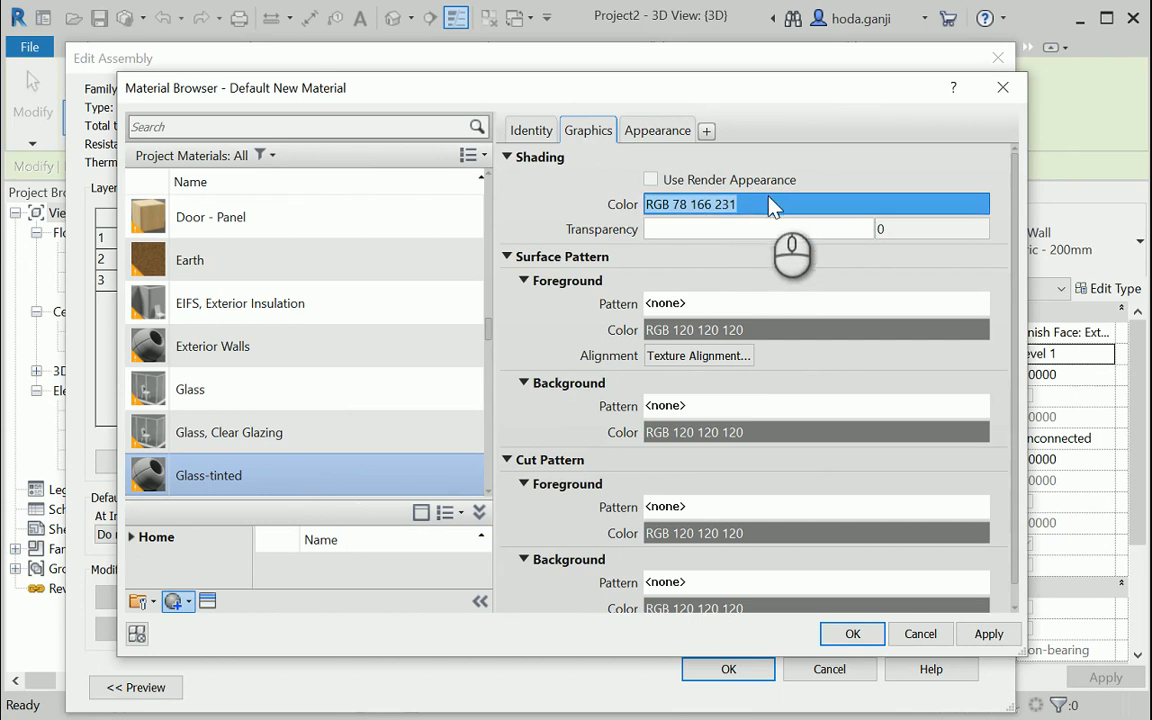
click(658, 130)
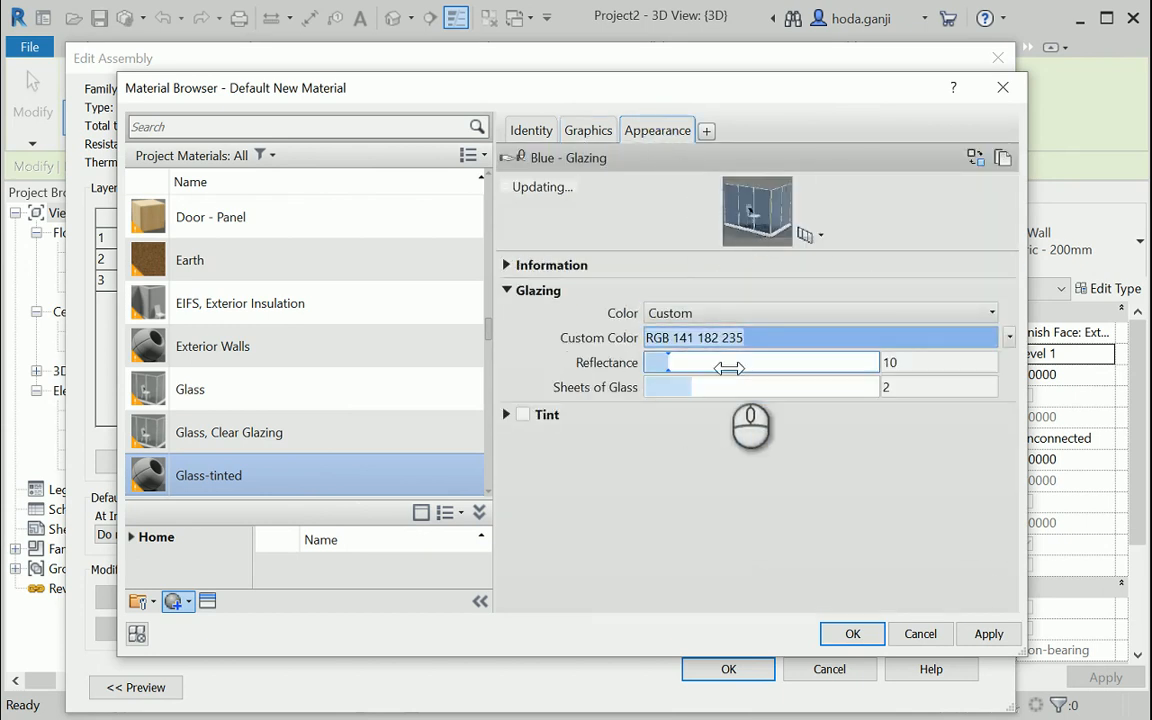
click(589, 132)
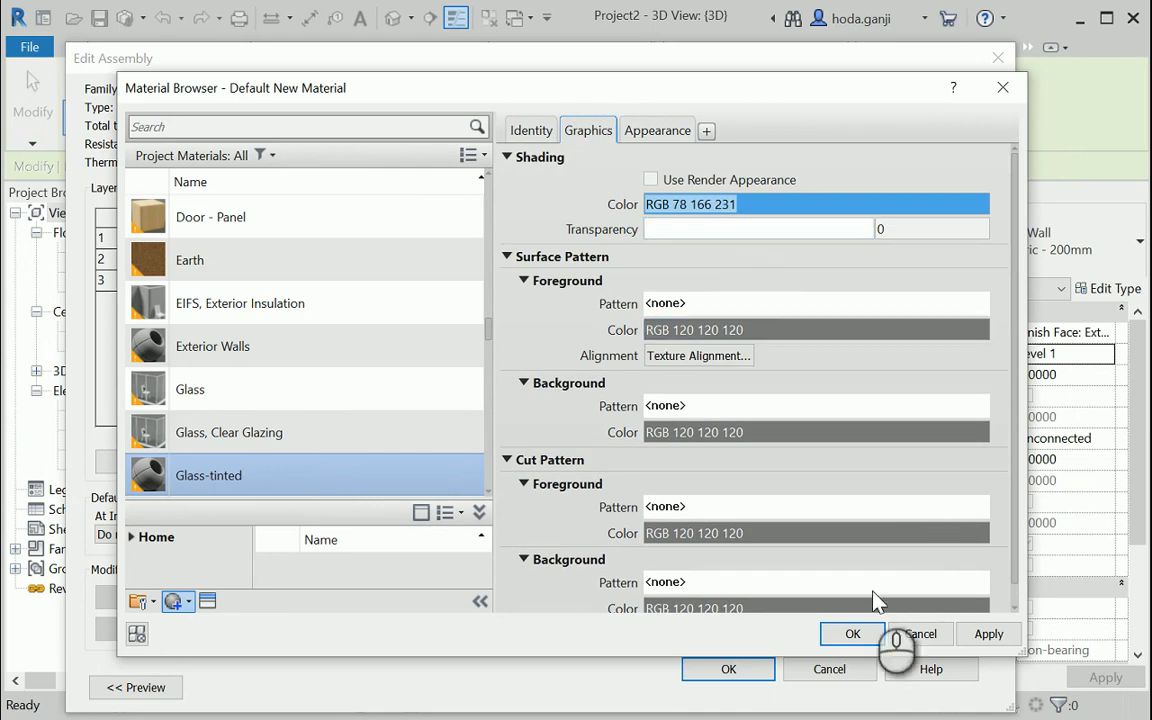
- Apply the Glass-tinted material to the Glass - 20 mm wall type and place that wall by face on the twisted tower mass
click(852, 633)
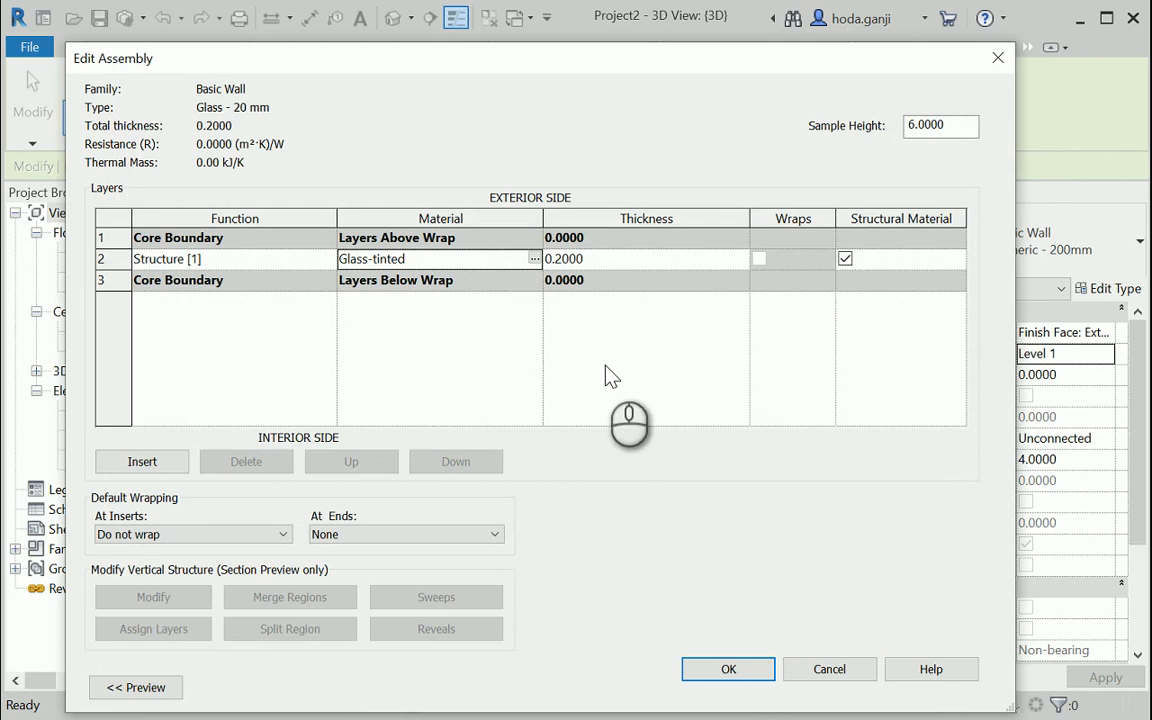
click(728, 669)
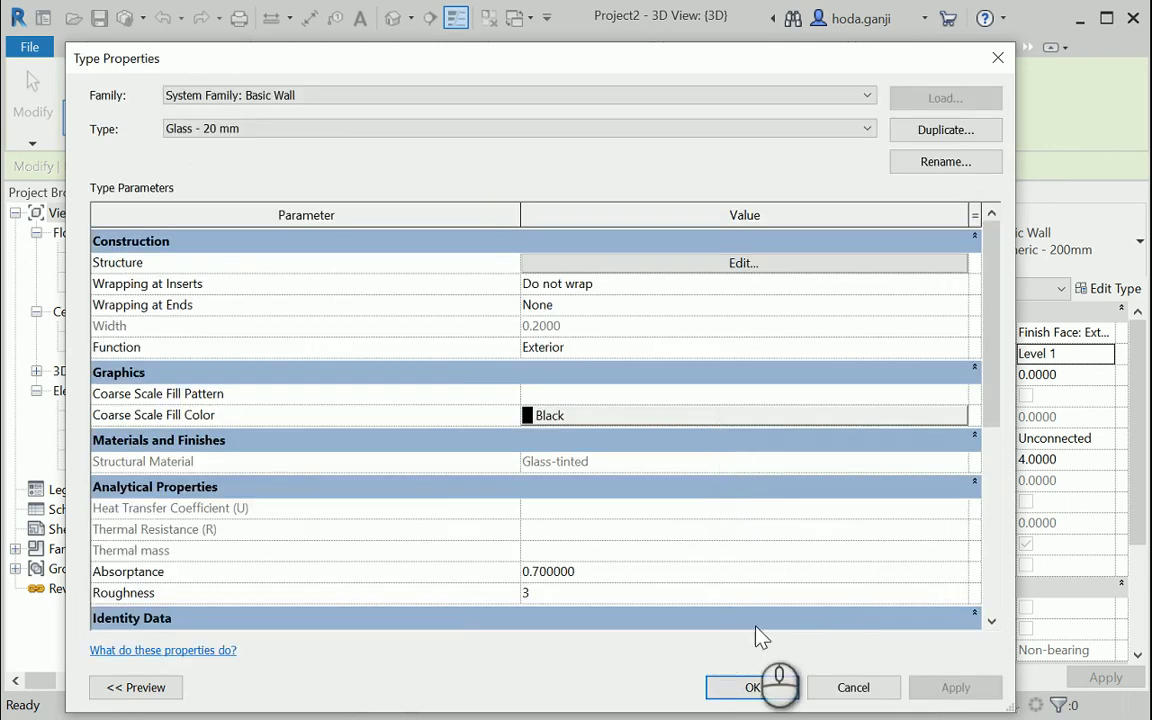
click(758, 688)
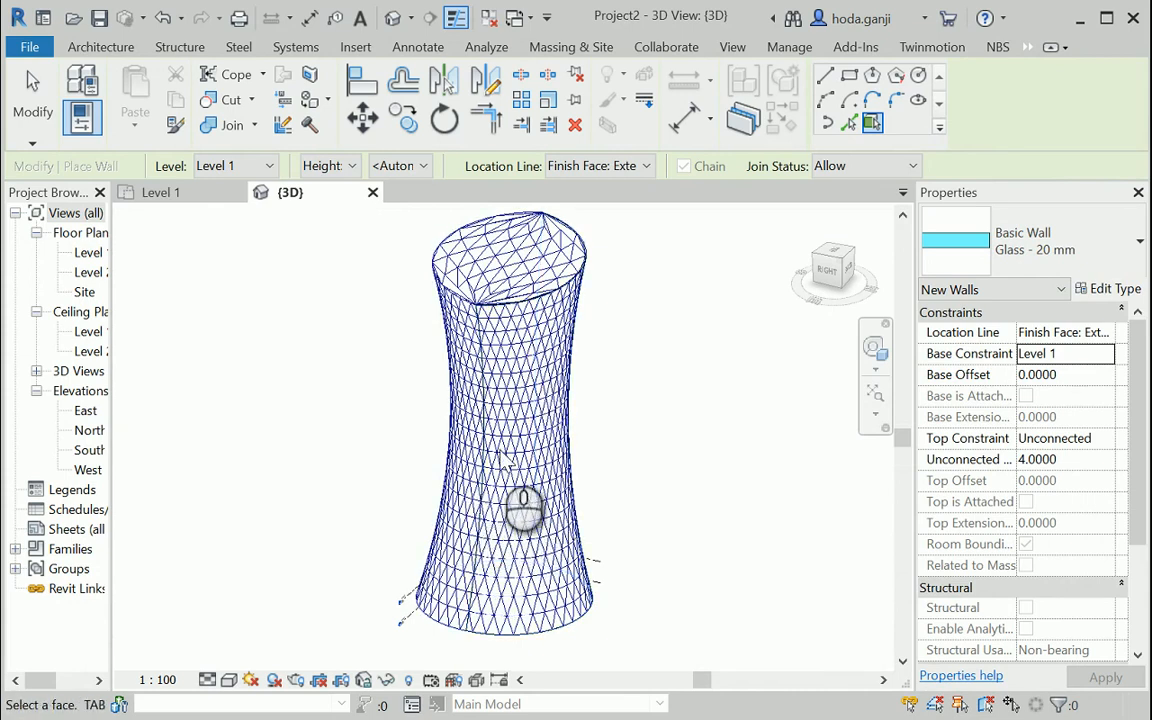
mouse_move(509, 459)
shift+middle_down()
mouse_move(590, 470)
mouse_move(520, 420)
shift+middle_up()
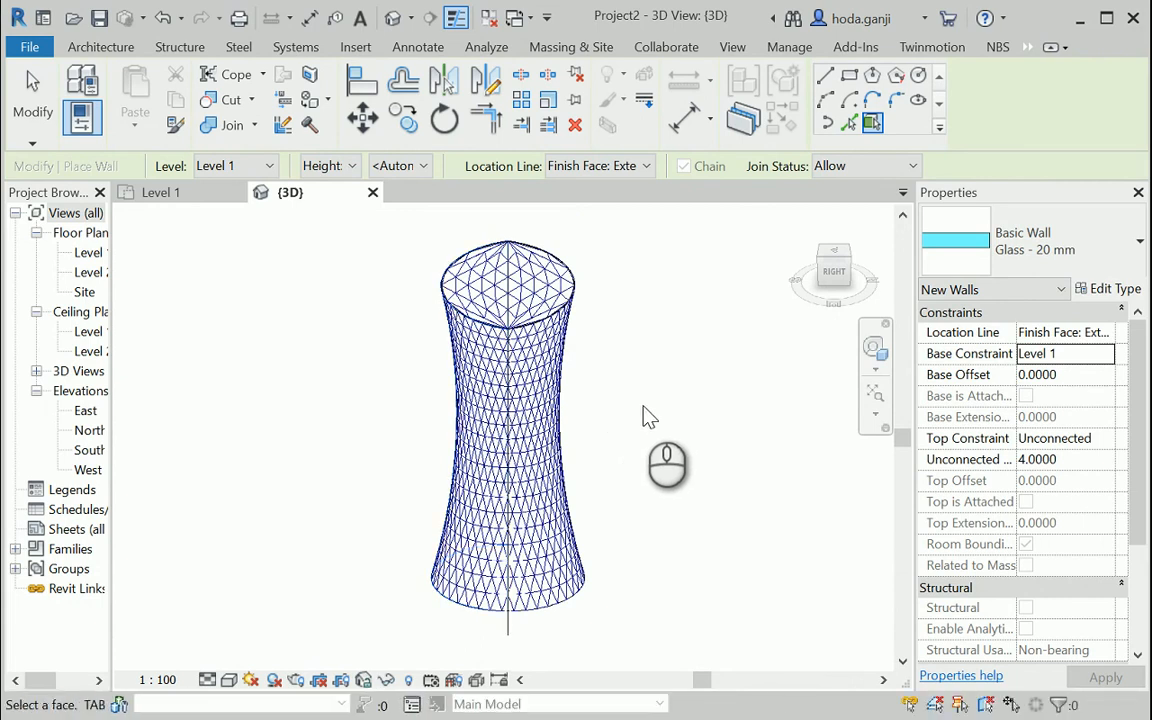
key(Escape)
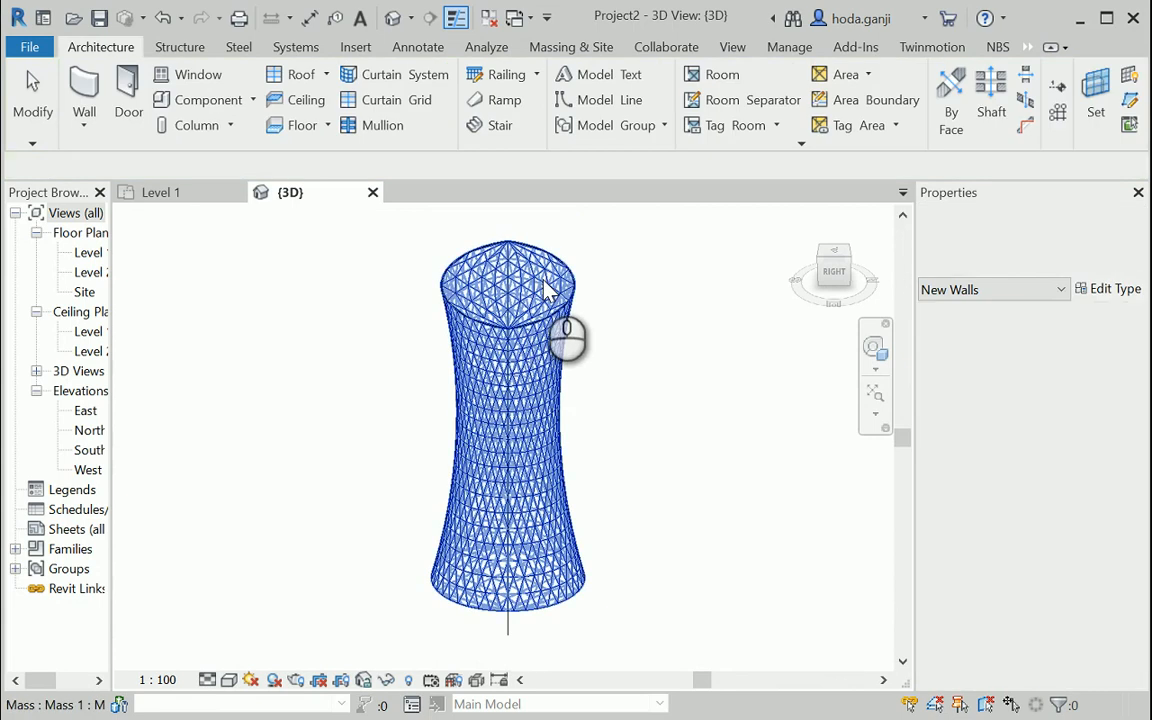
- Temporarily hide the tower mass and set the 3D view to Shaded to inspect the glass walls from several sides
click(725, 345)
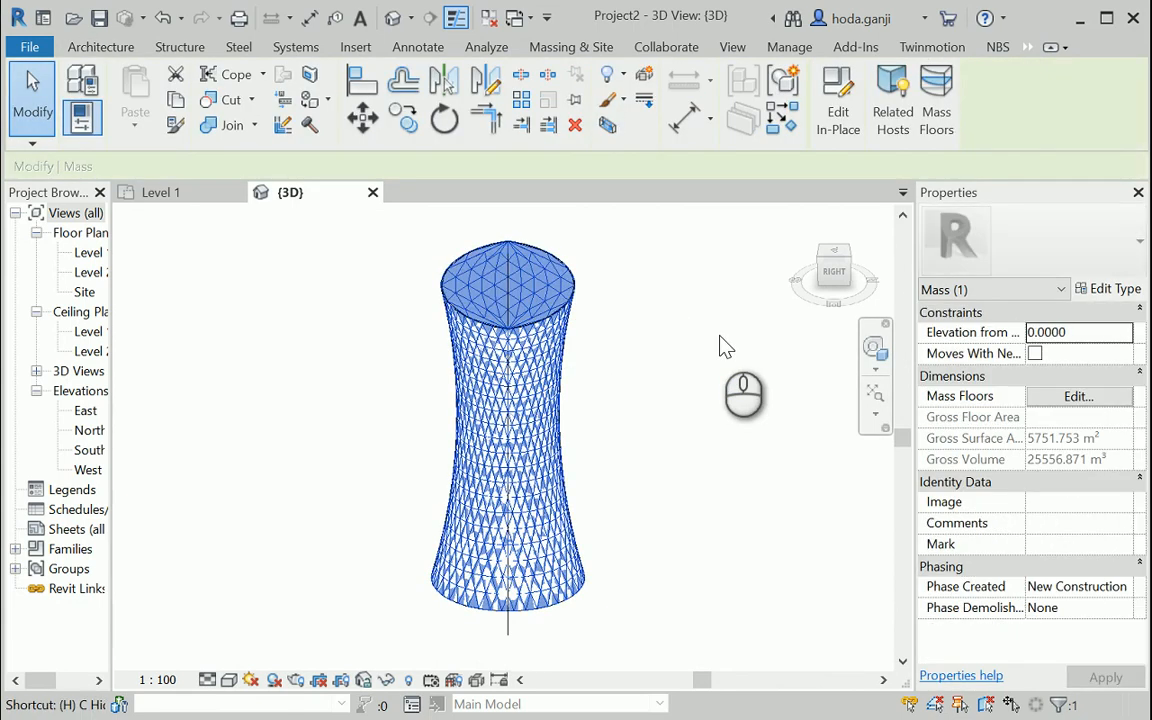
key(h)
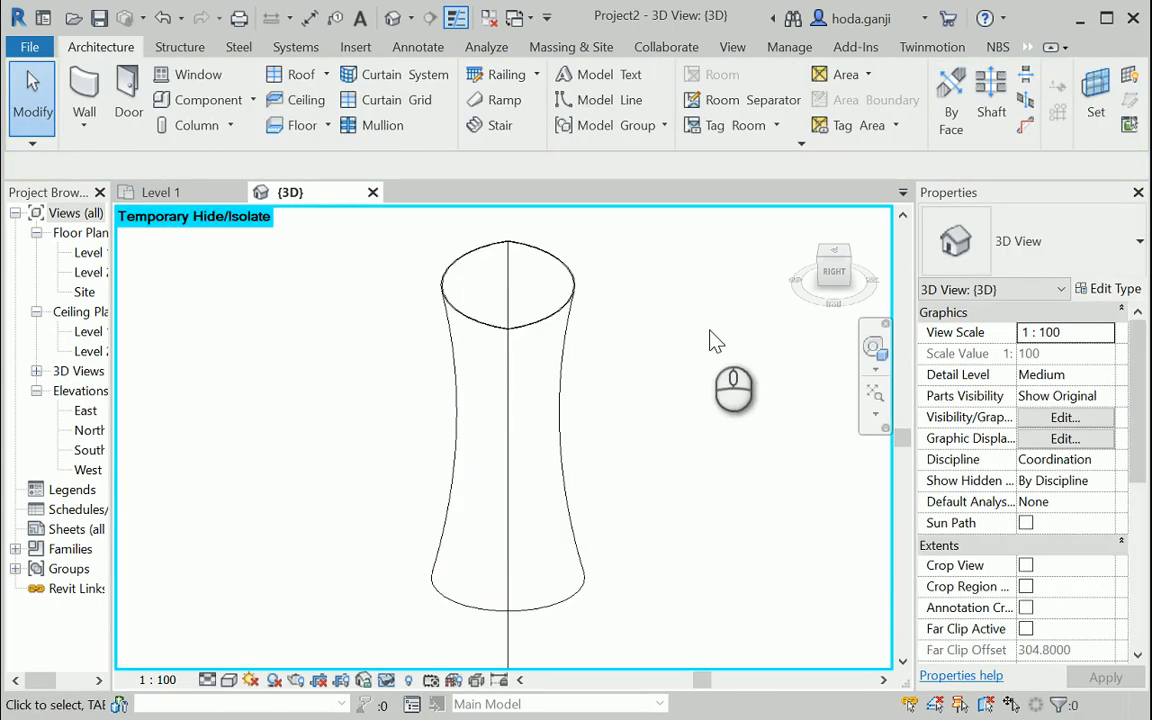
shift+middle_drag(540, 411, 636, 425)
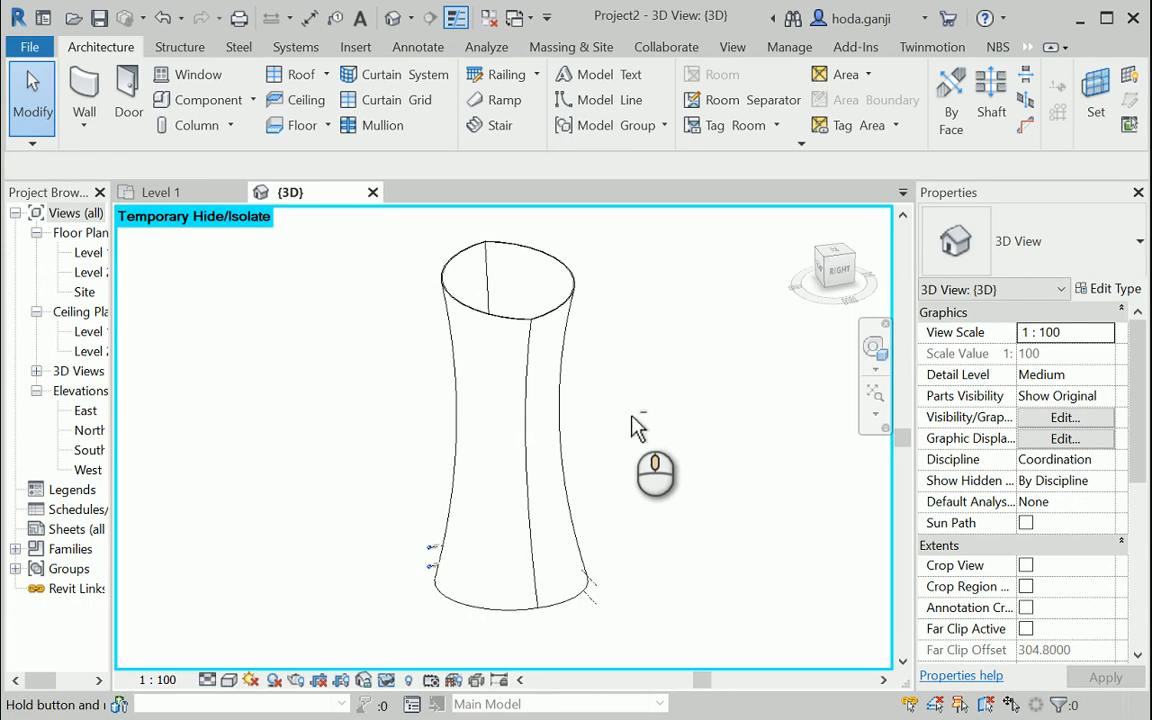
click(229, 680)
click(286, 606)
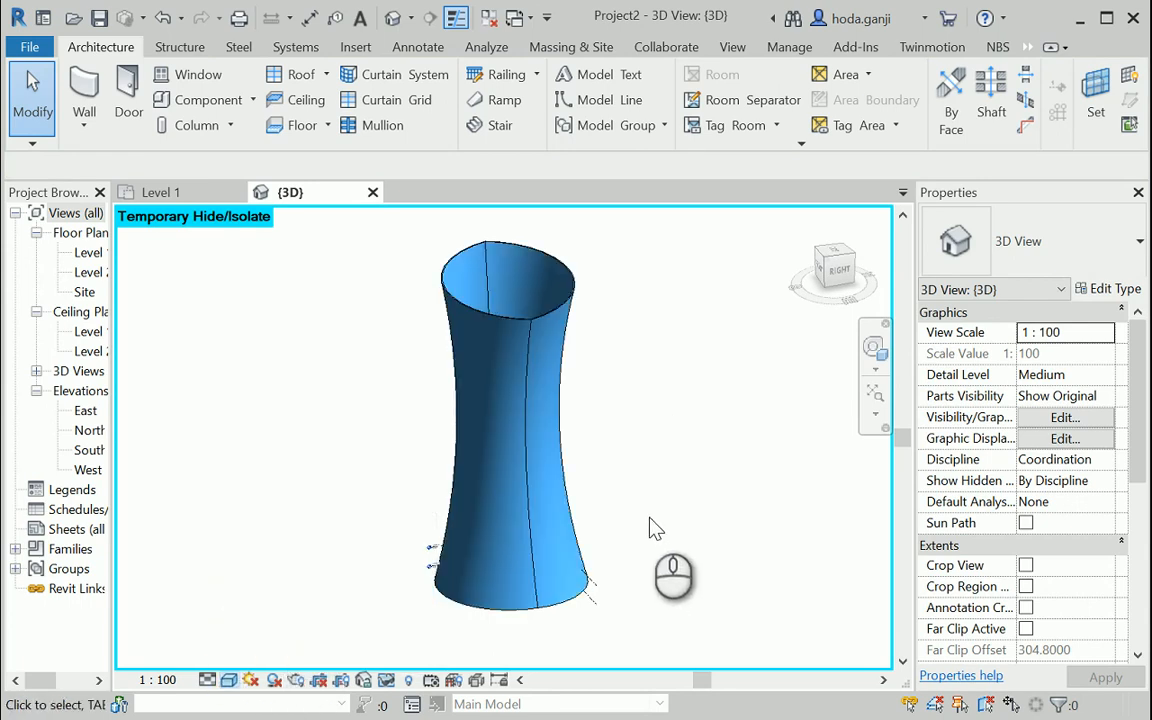
mouse_move(656, 532)
shift+middle_down()
mouse_move(680, 497)
mouse_move(501, 578)
mouse_move(625, 663)
mouse_move(640, 640)
shift+middle_up()
shift+middle_drag(643, 412, 612, 263)
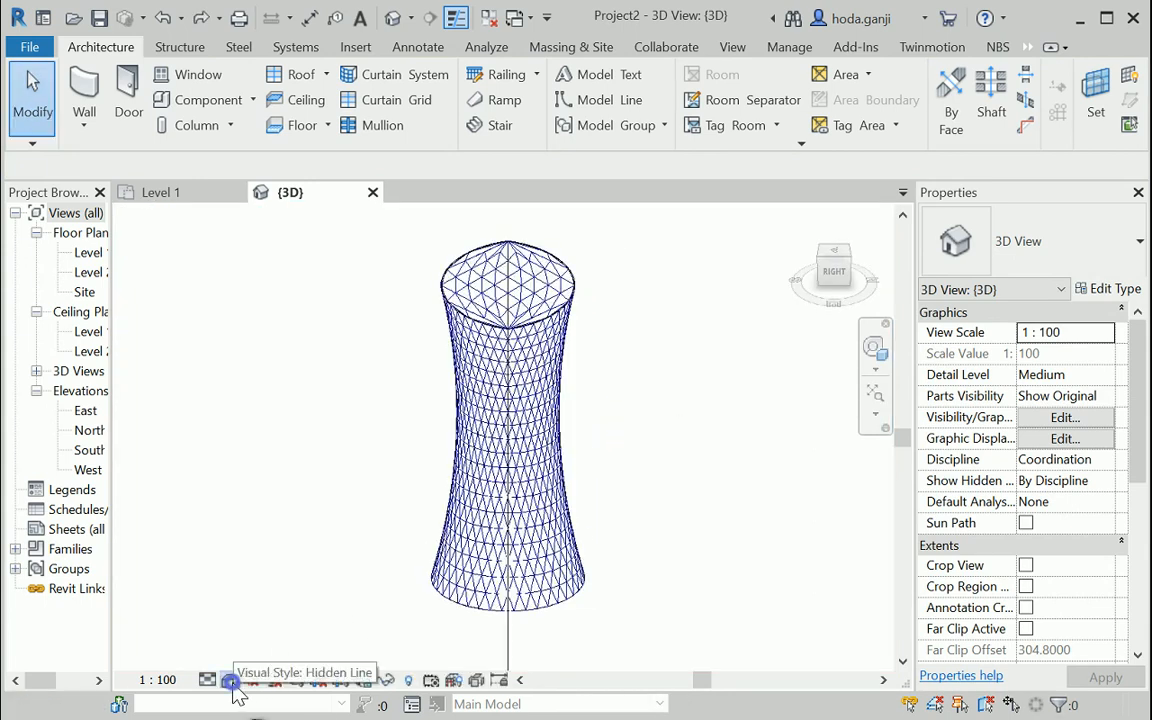
- Set the 3D view to Shaded and examine closely how the triangular mass pattern and the glass walls overlap around the tower
click(230, 681)
click(262, 595)
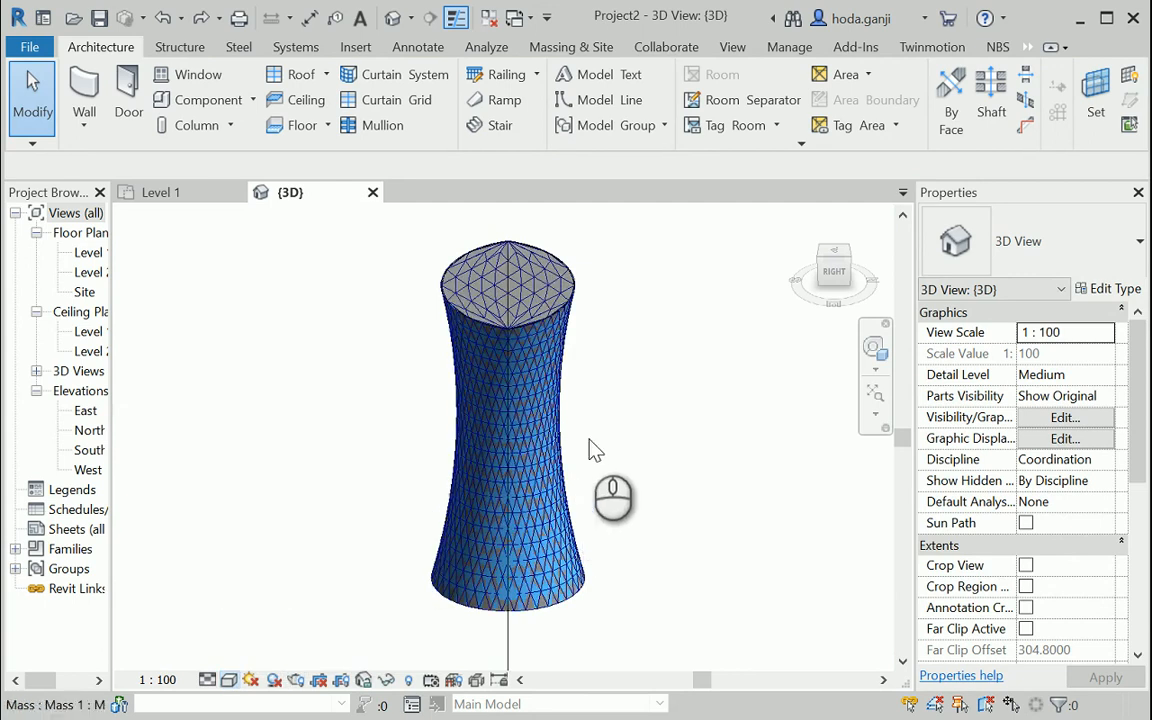
scroll(557, 598, up, 5)
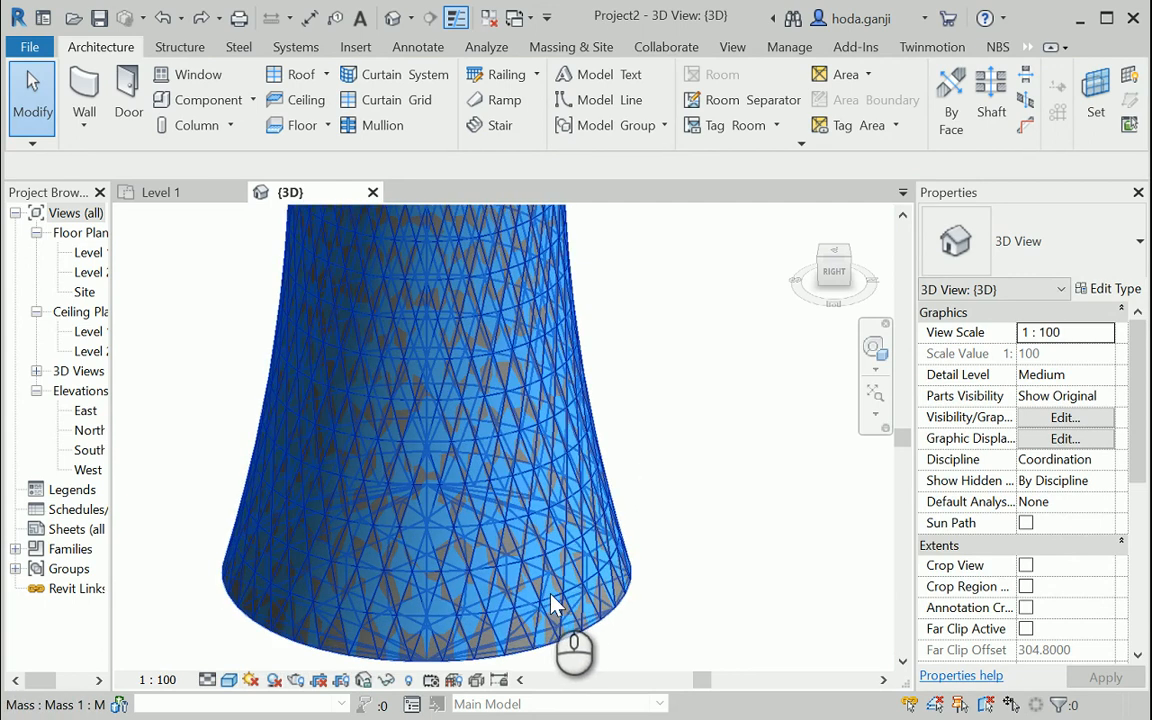
scroll(555, 600, up, 2)
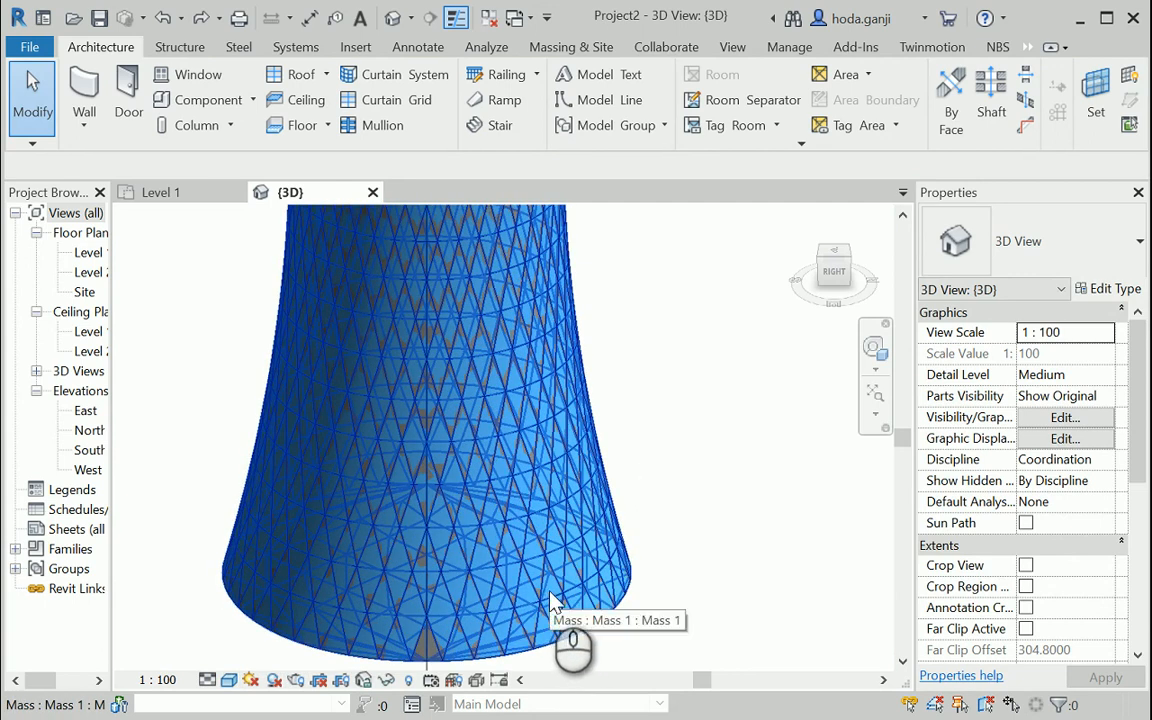
scroll(717, 506, down, 5)
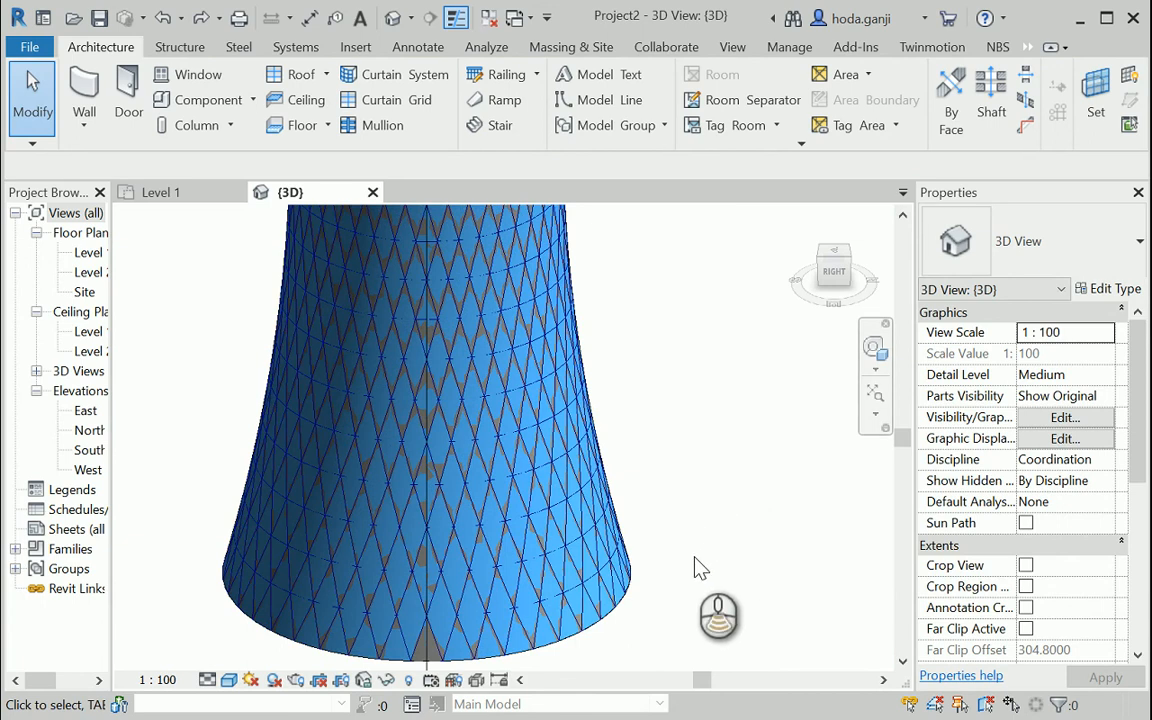
scroll(733, 480, up, 1)
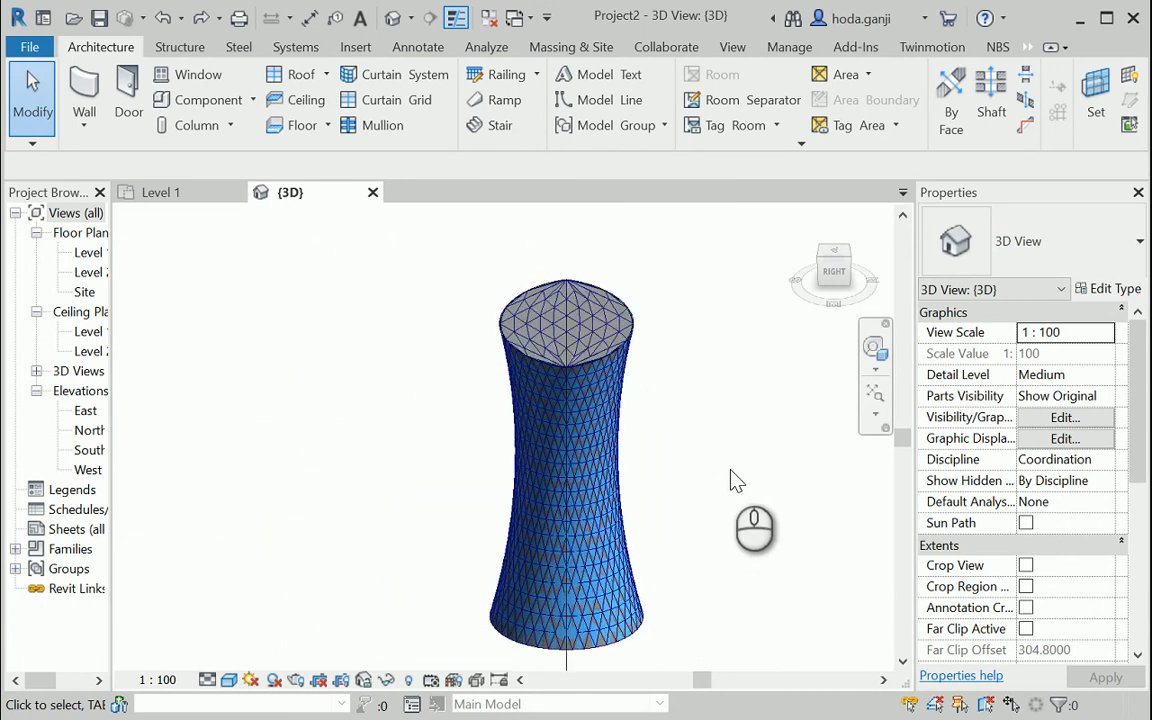
scroll(699, 643, up, 2)
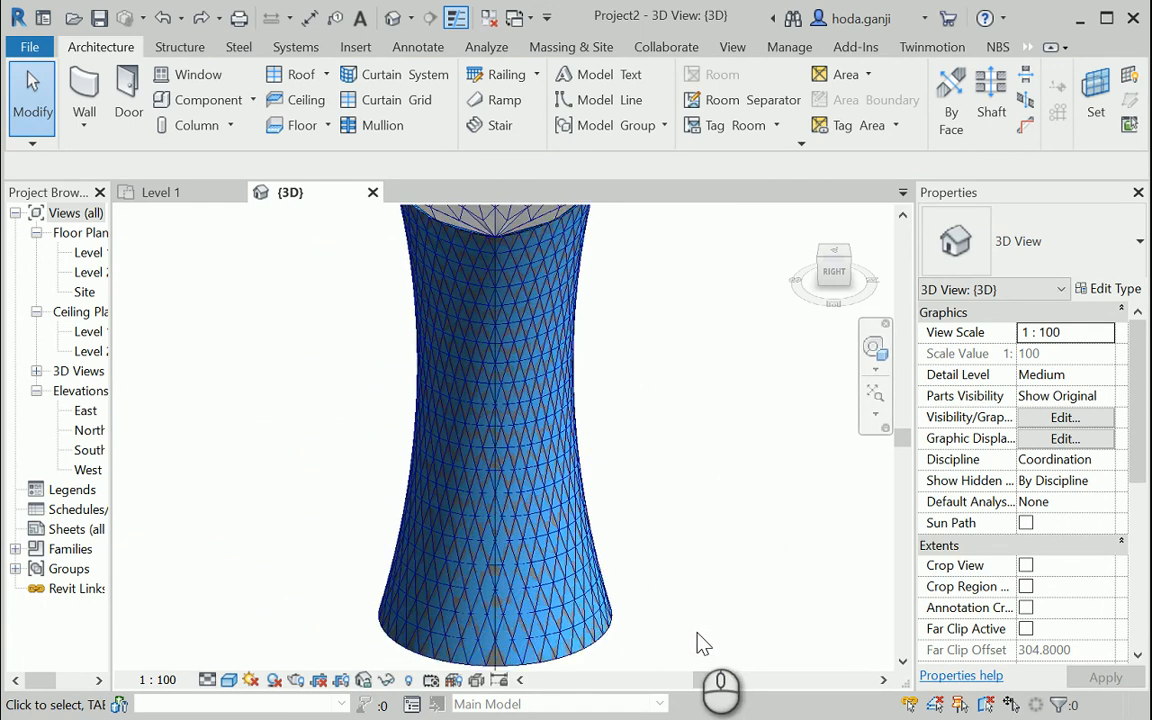
scroll(701, 642, up, 1)
scroll(703, 643, up, 2)
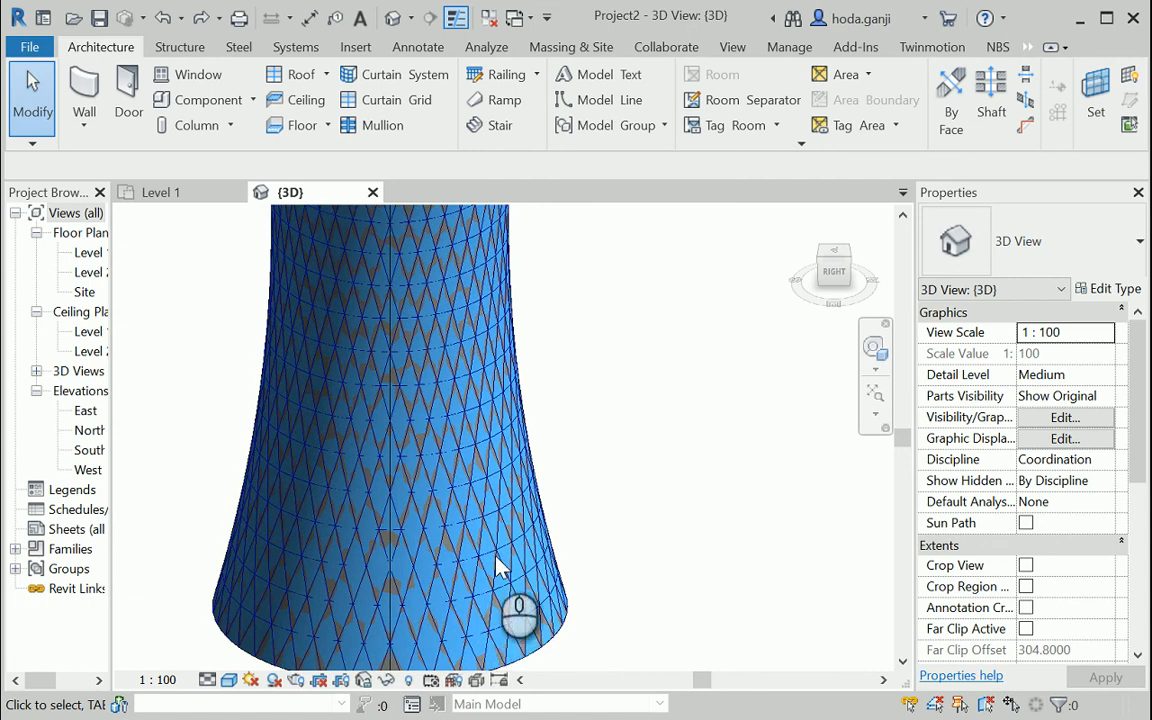
scroll(492, 600, down, 4)
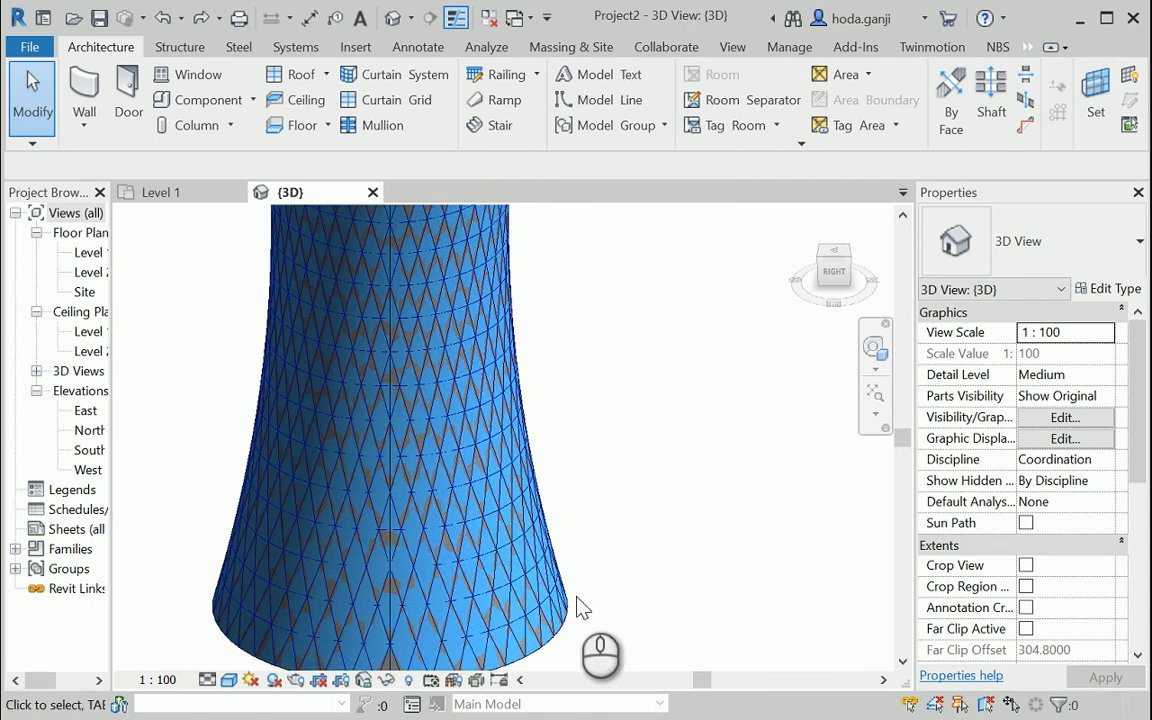
scroll(569, 611, down, 2)
scroll(620, 425, up, 2)
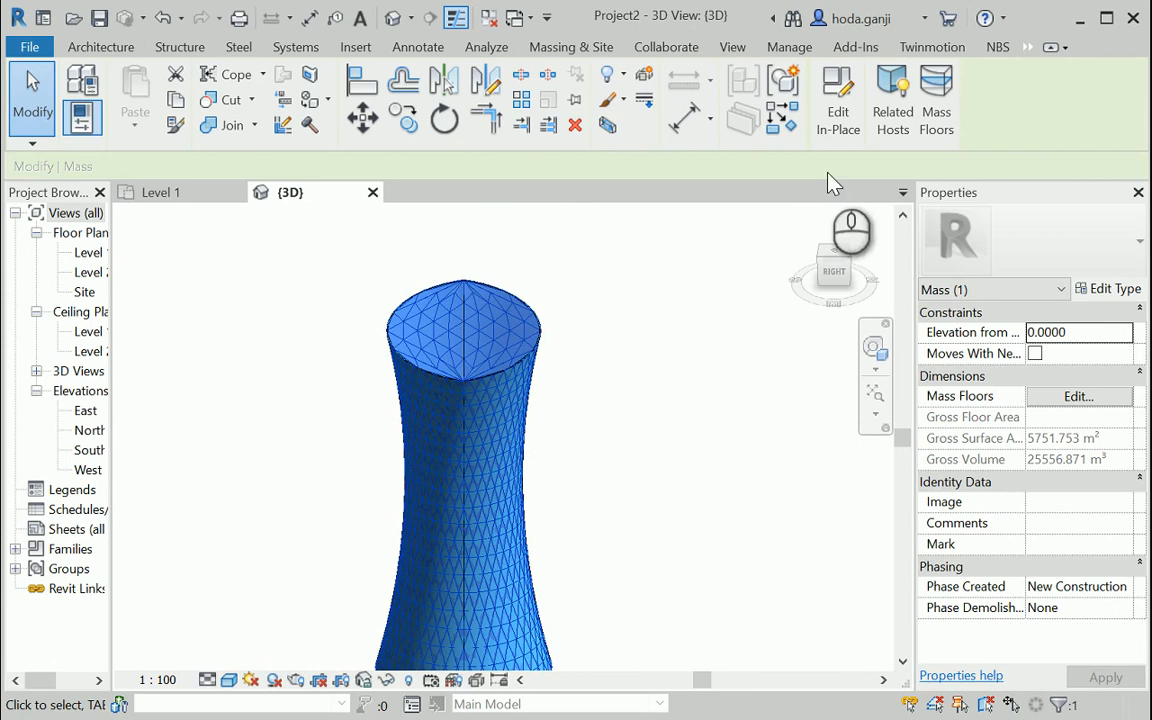
- Edit the tower mass in place in Hidden Line style and select the divided surface on one of its side faces
click(843, 113)
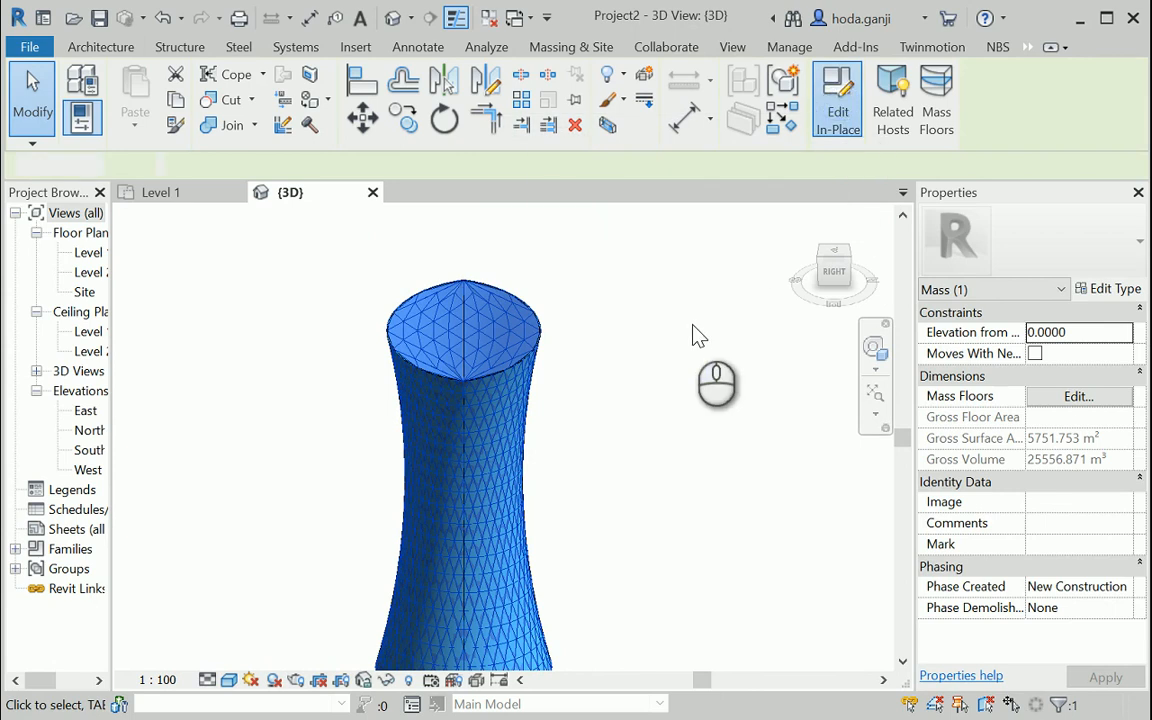
scroll(643, 314, down, 1)
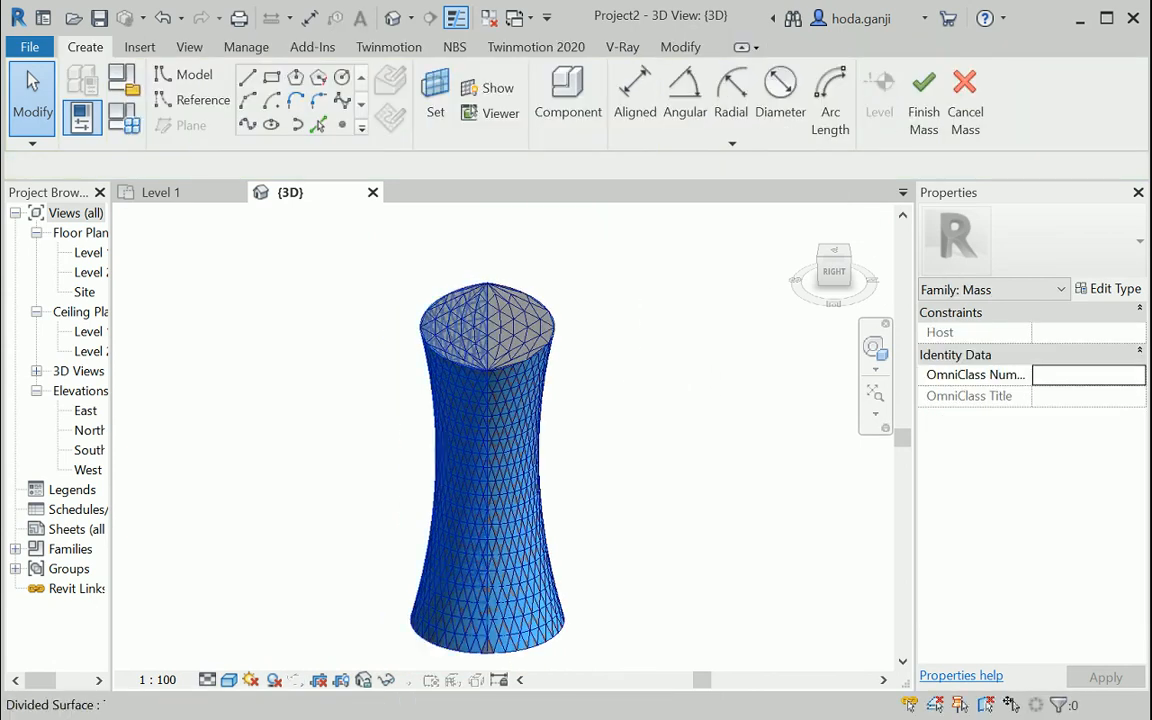
click(228, 680)
click(257, 571)
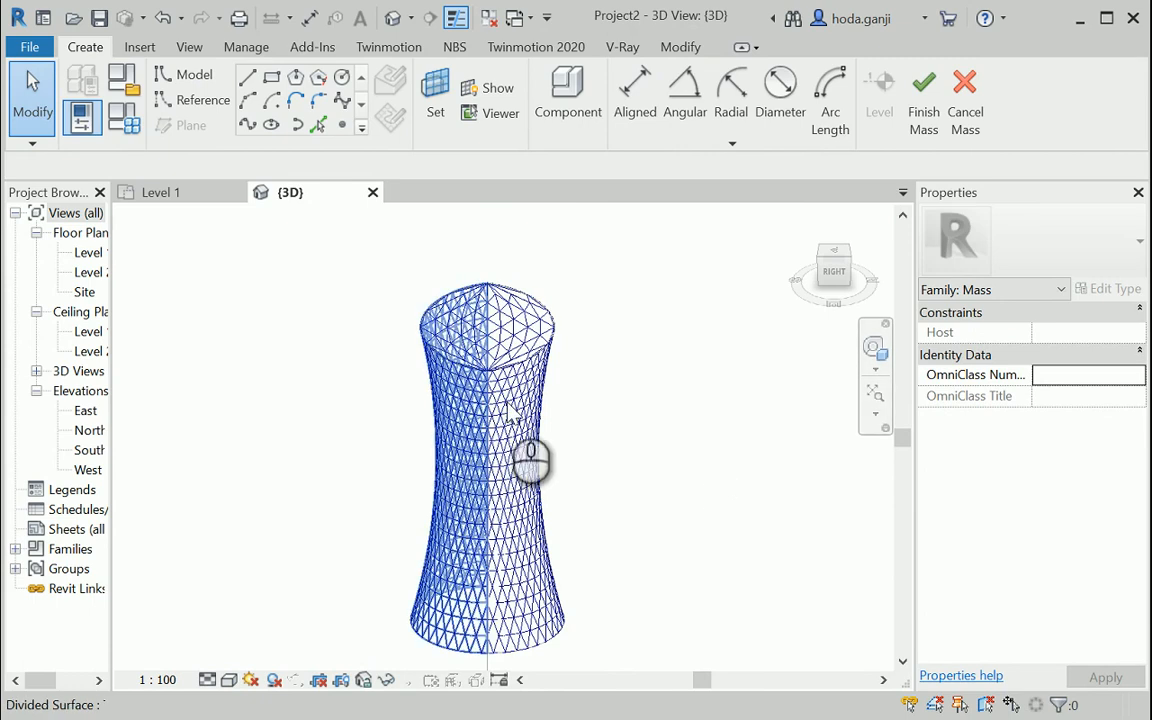
click(533, 458)
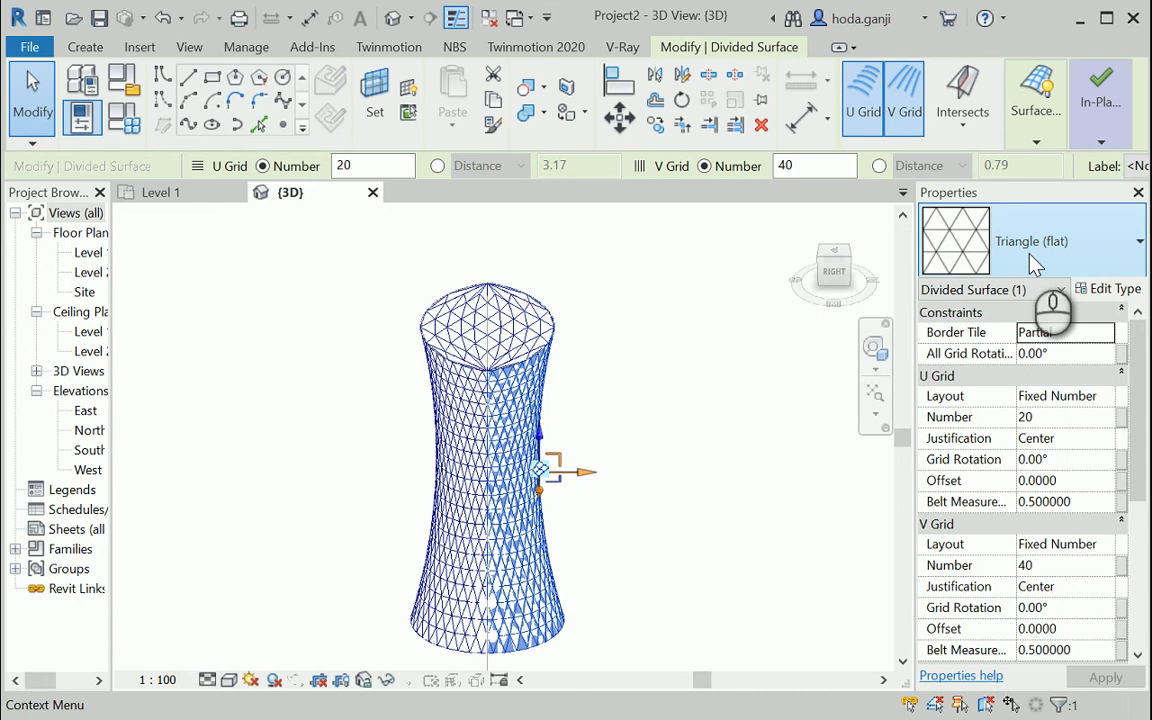
- Start opening a Revit family file and browse up to the RVT 2020 content folder
click(28, 55)
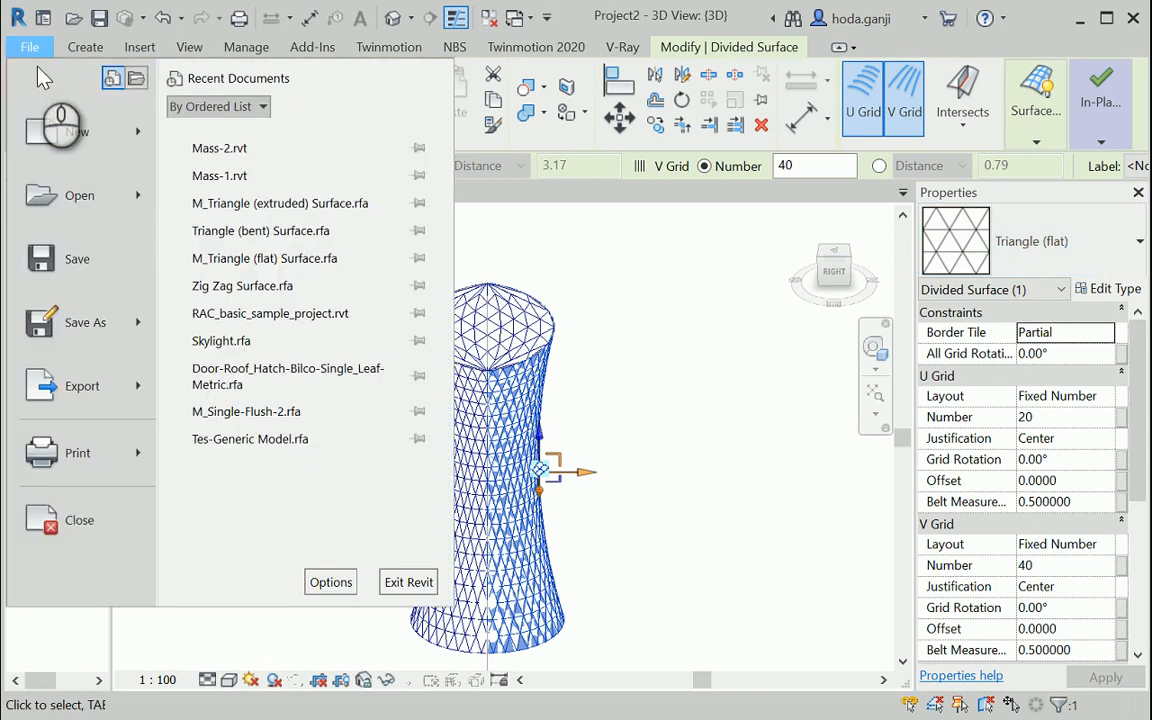
click(140, 197)
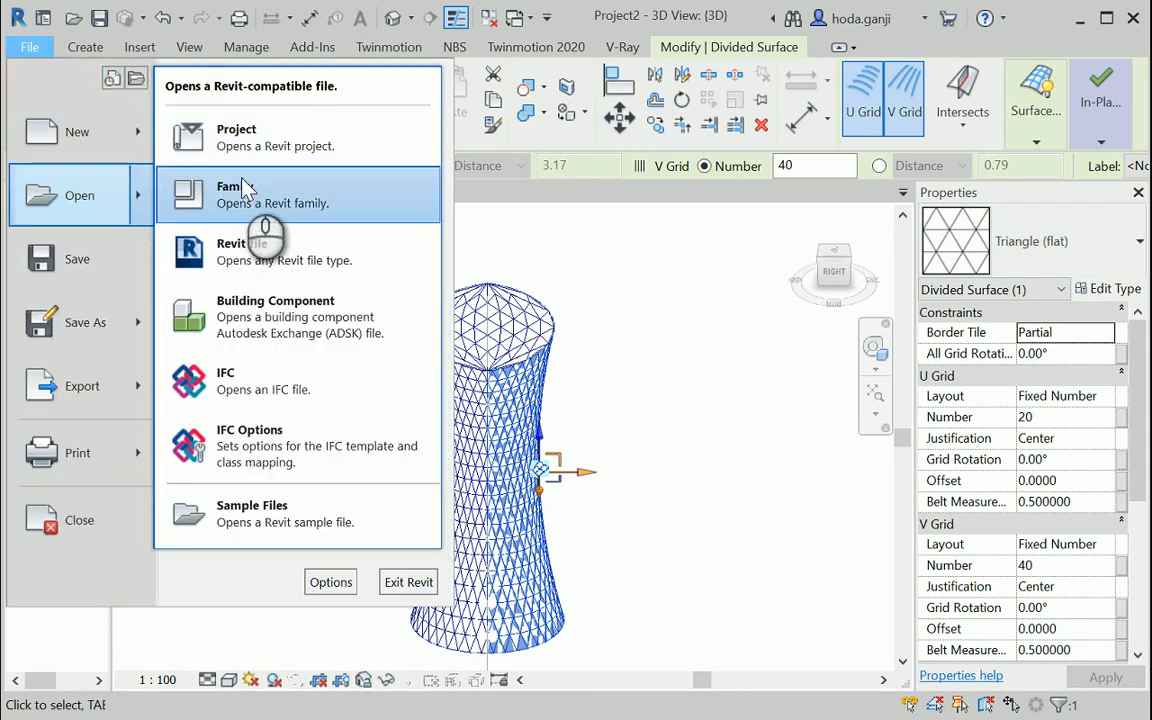
click(255, 200)
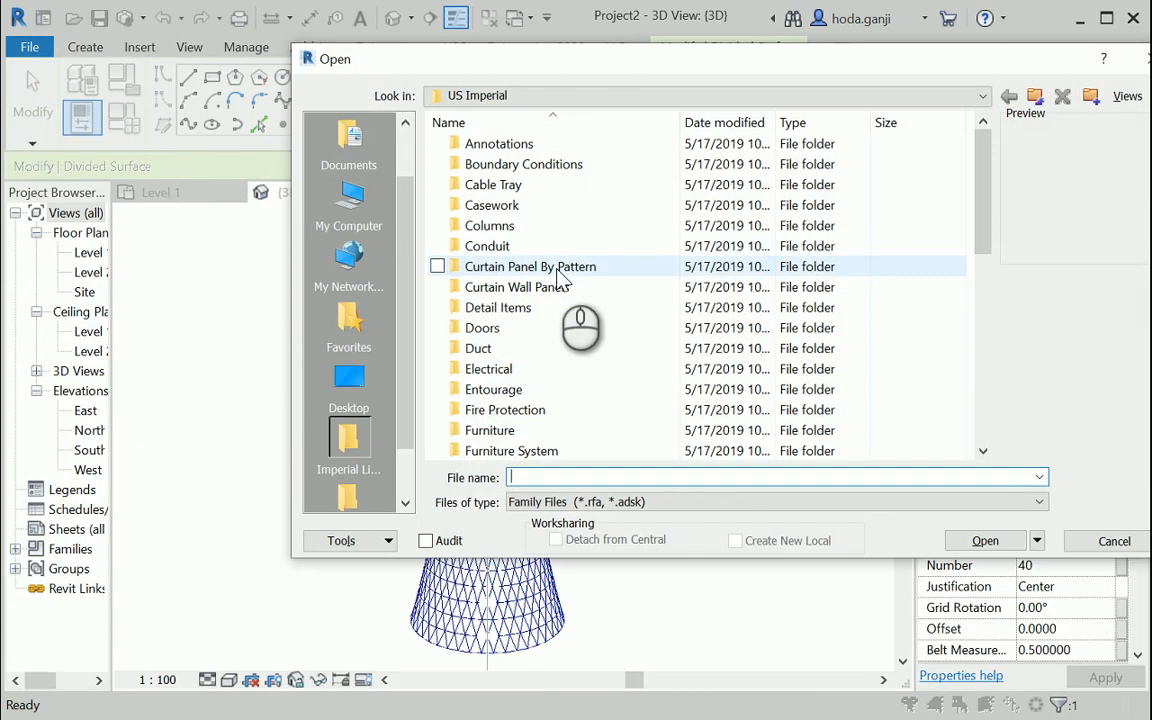
click(1037, 100)
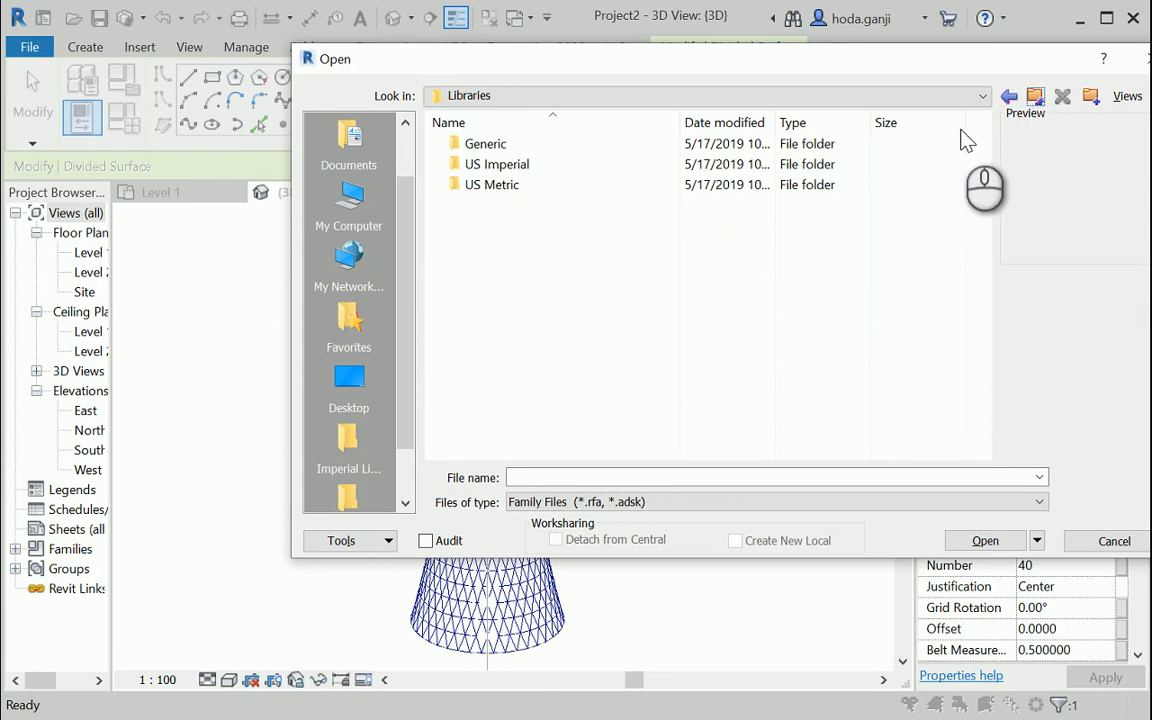
click(1036, 97)
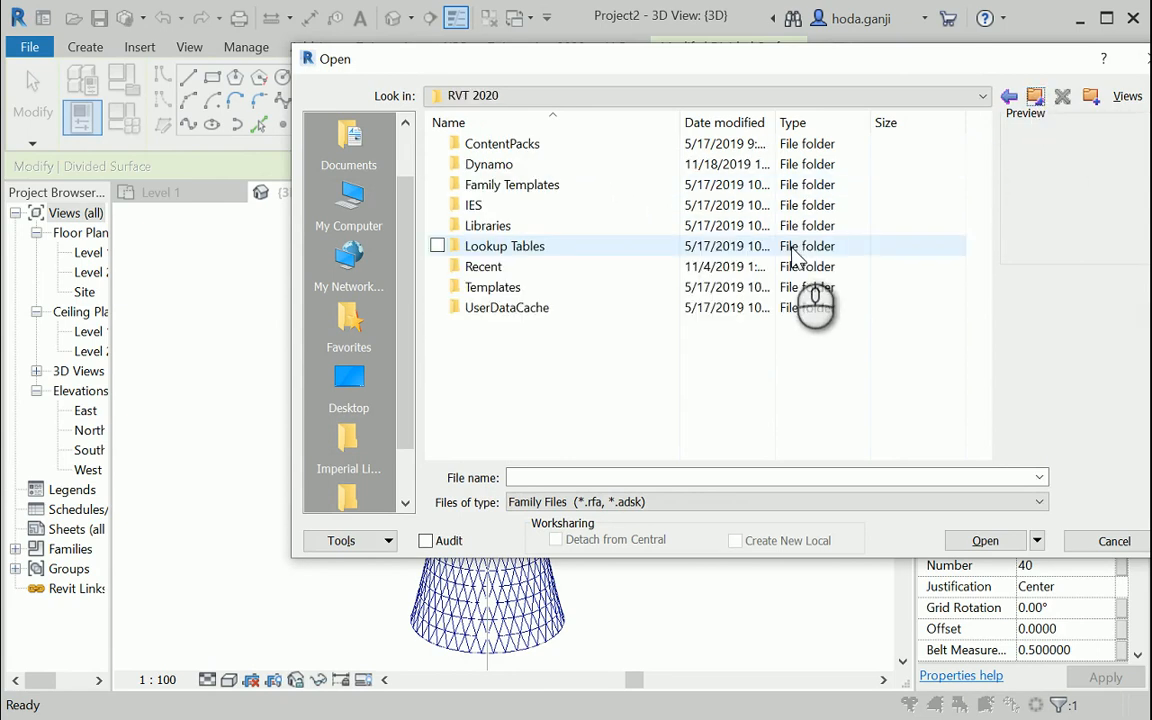
double_click(567, 190)
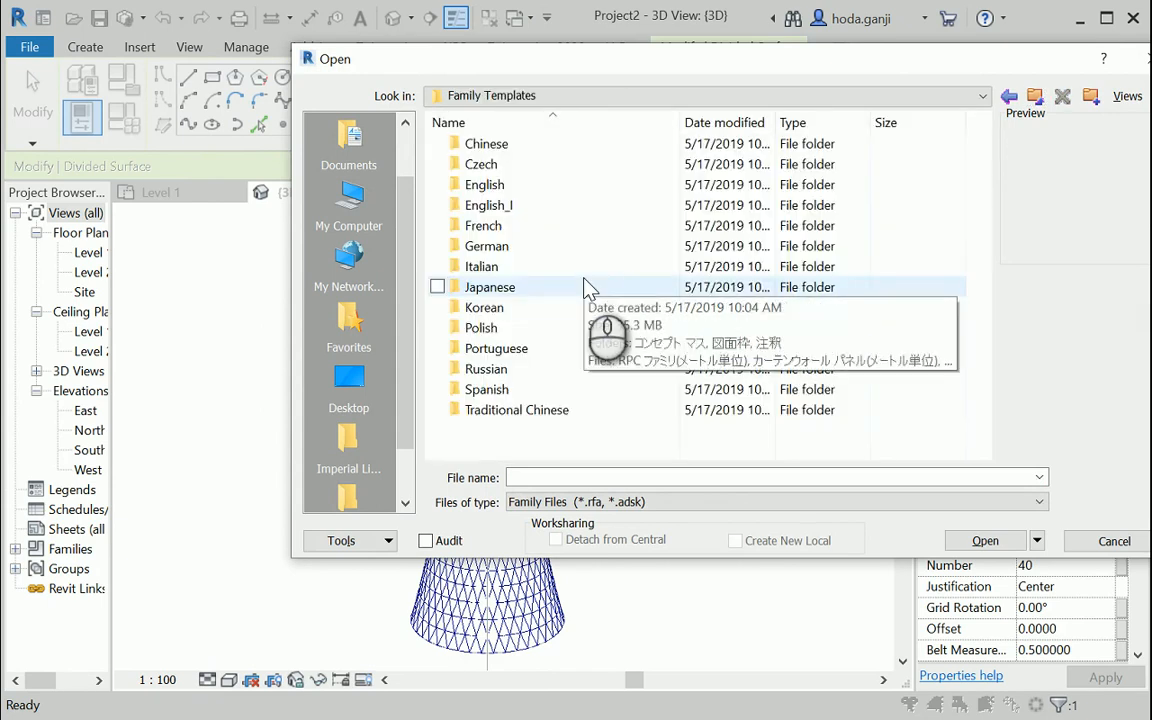
double_click(563, 184)
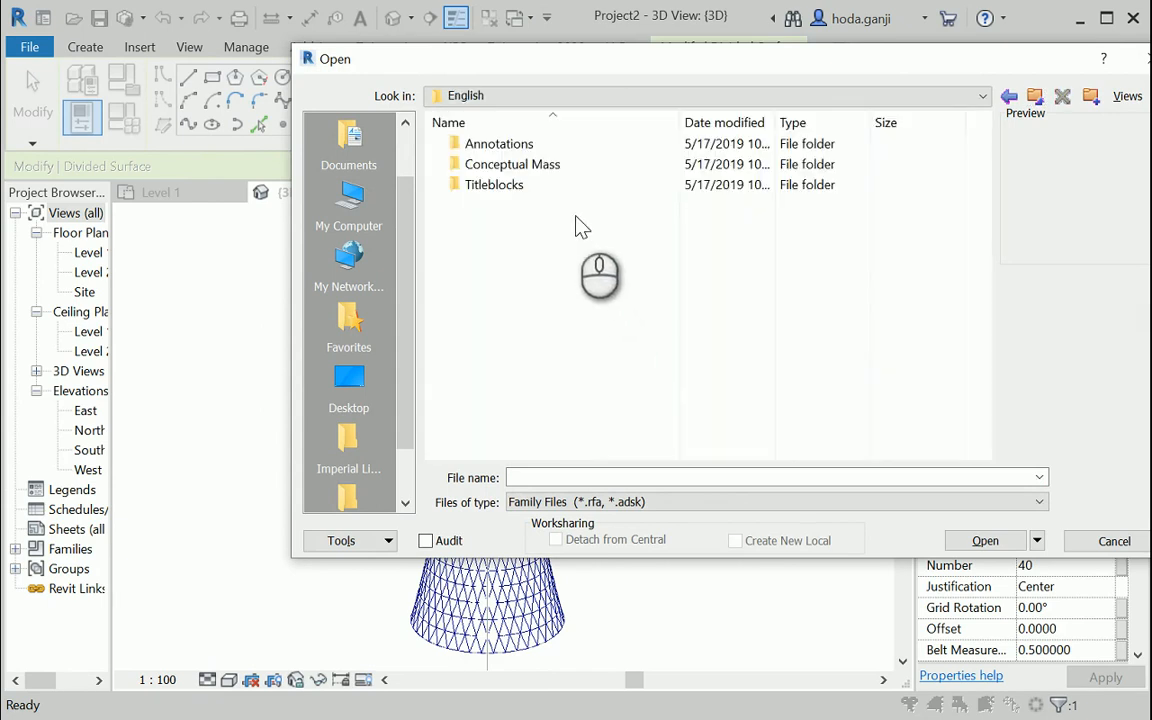
click(1035, 97)
click(1035, 97)
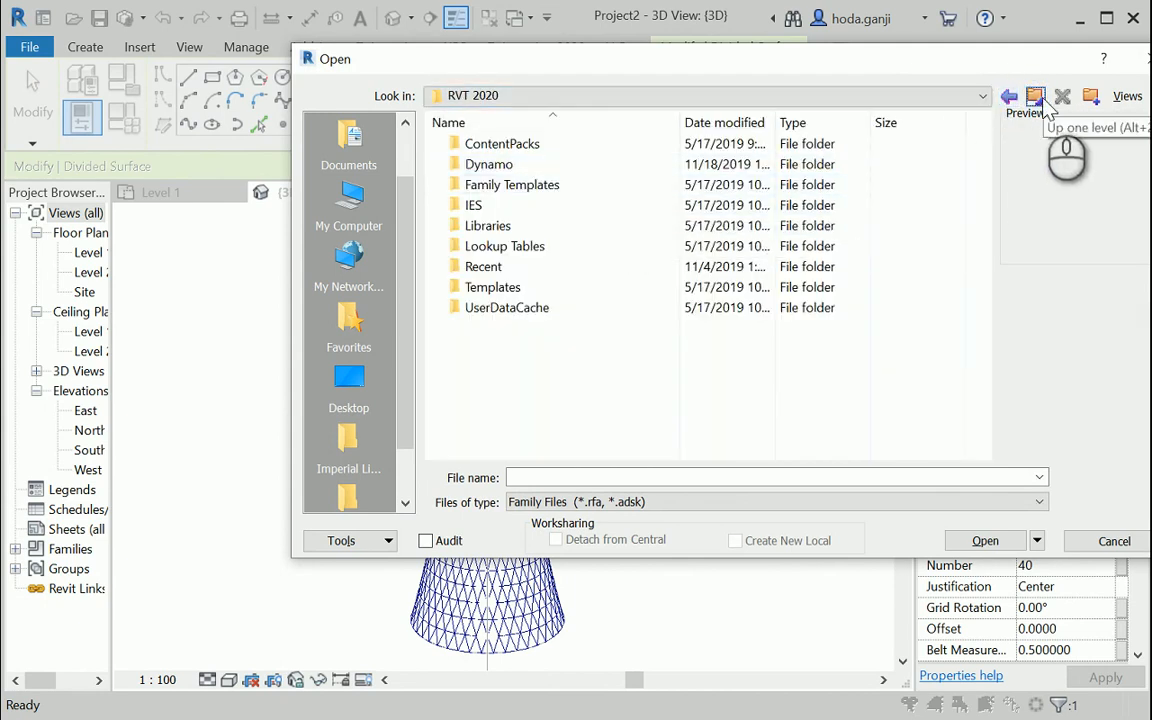
- Browse into Libraries, US Metric, and open the Curtain Panel By Pattern folder
click(538, 224)
double_click(538, 224)
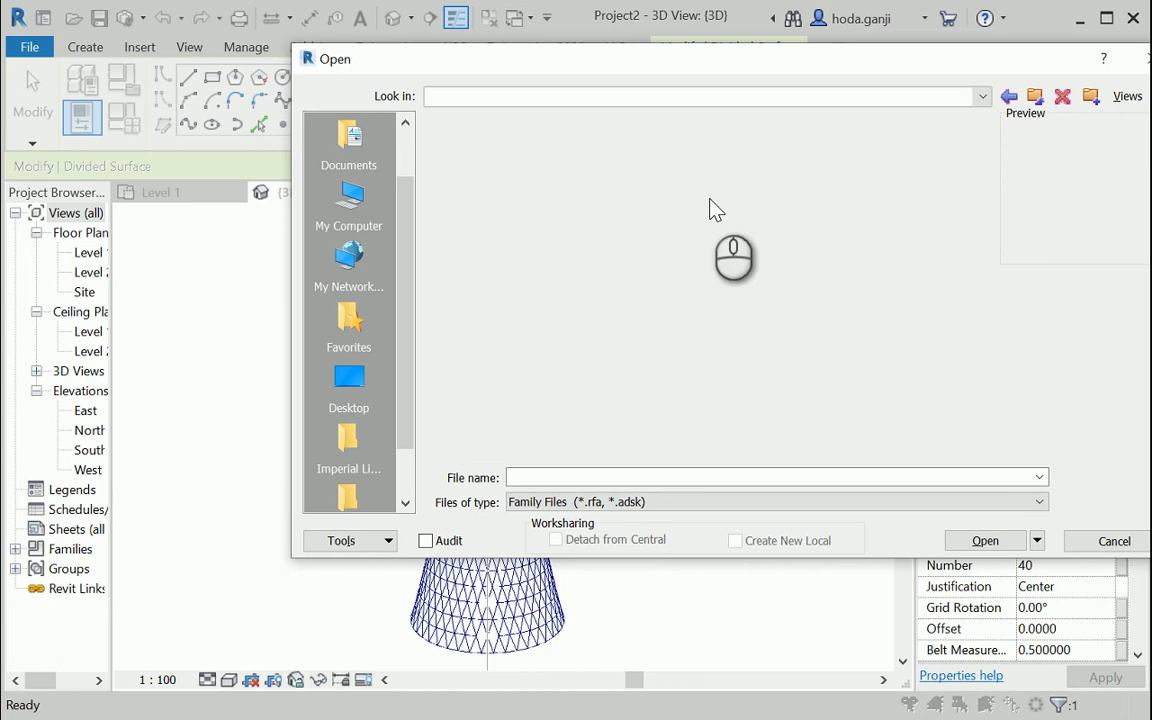
click(581, 185)
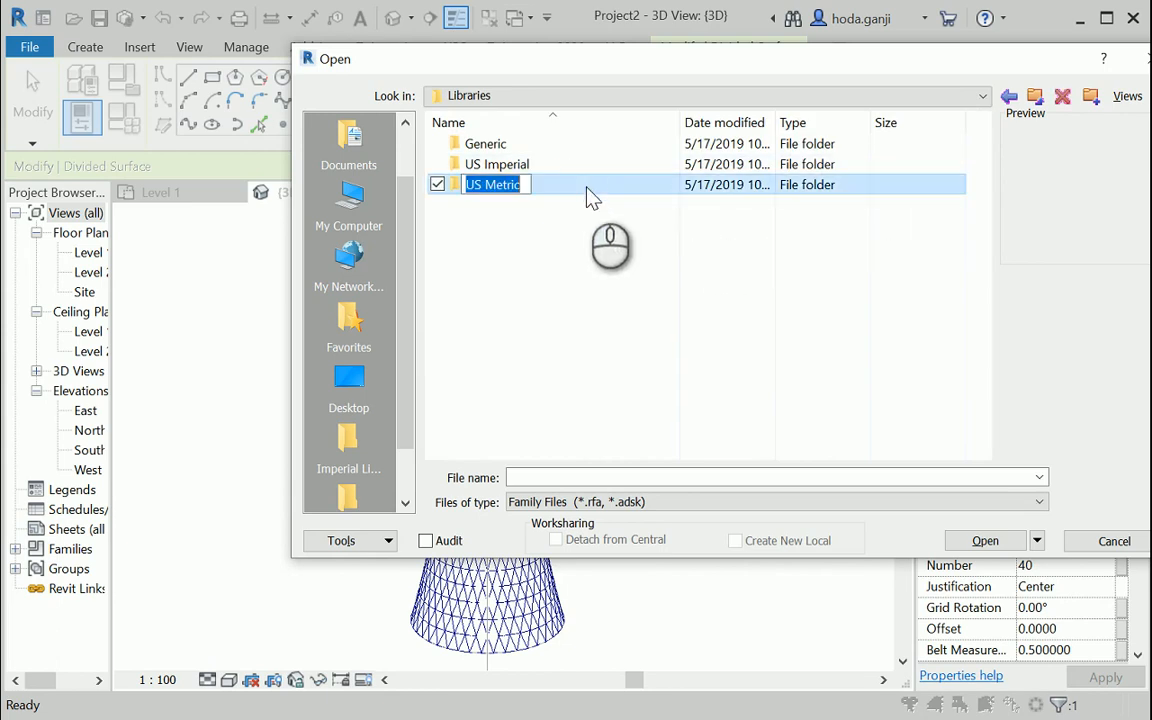
click(598, 189)
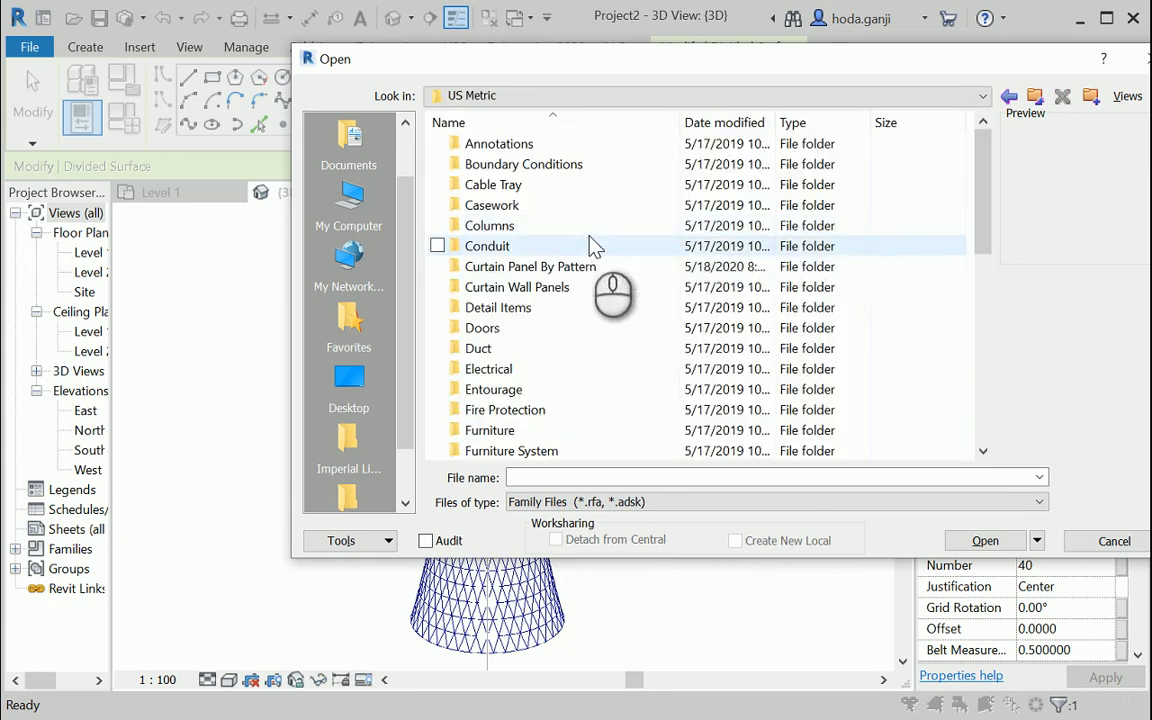
scroll(590, 243, down, 3)
scroll(590, 245, down, 2)
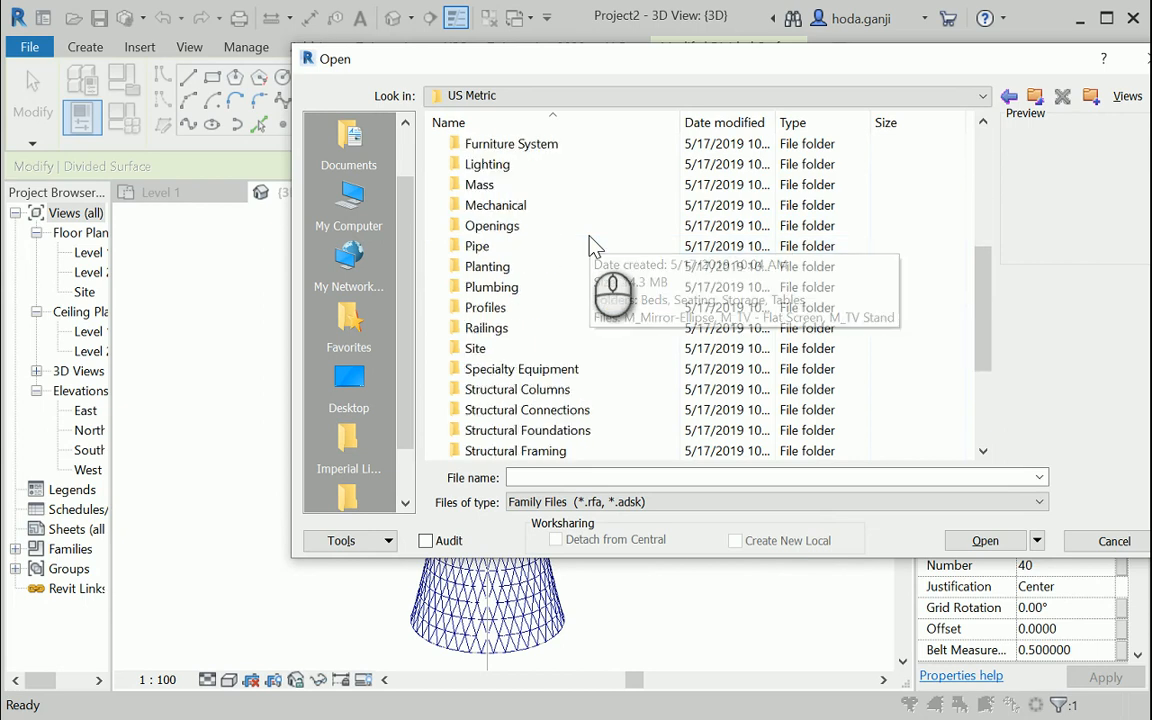
scroll(590, 245, down, 1)
scroll(590, 245, down, 2)
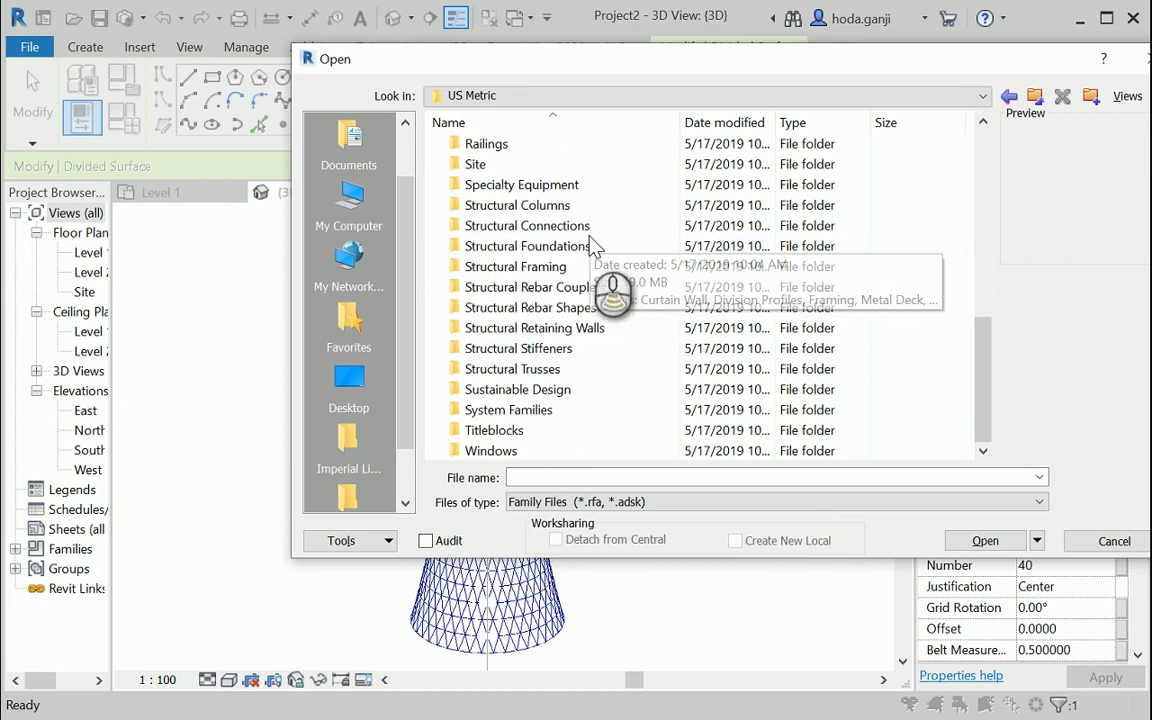
scroll(590, 245, up, 8)
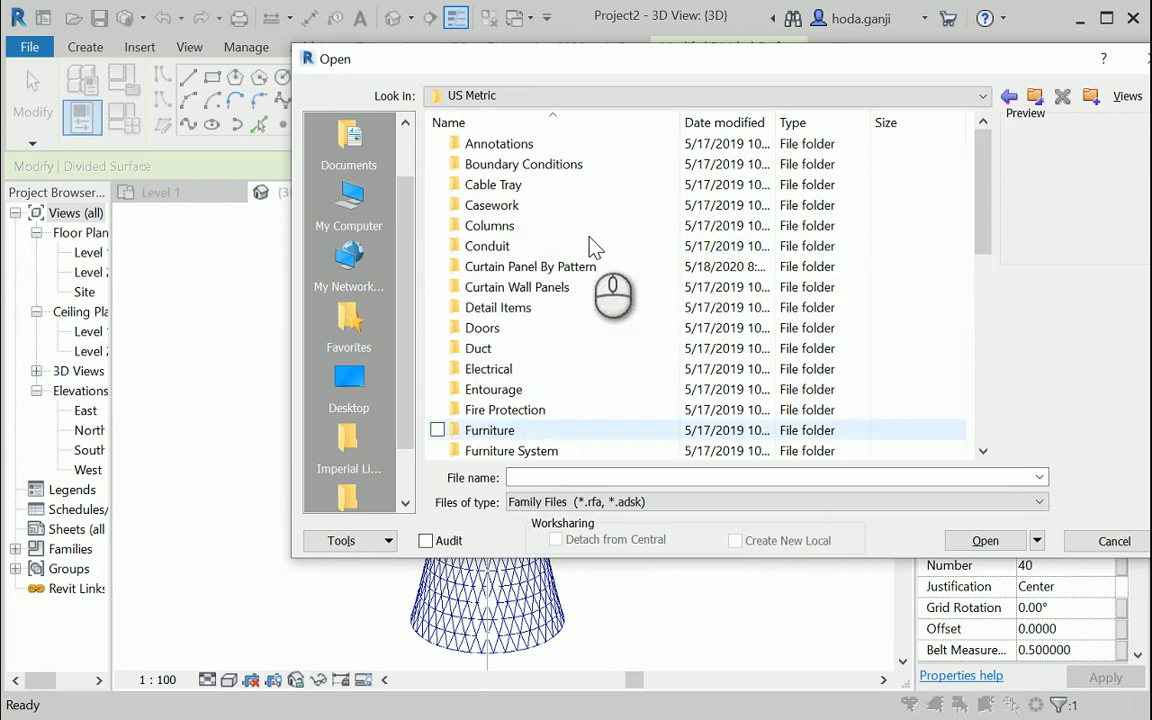
double_click(541, 276)
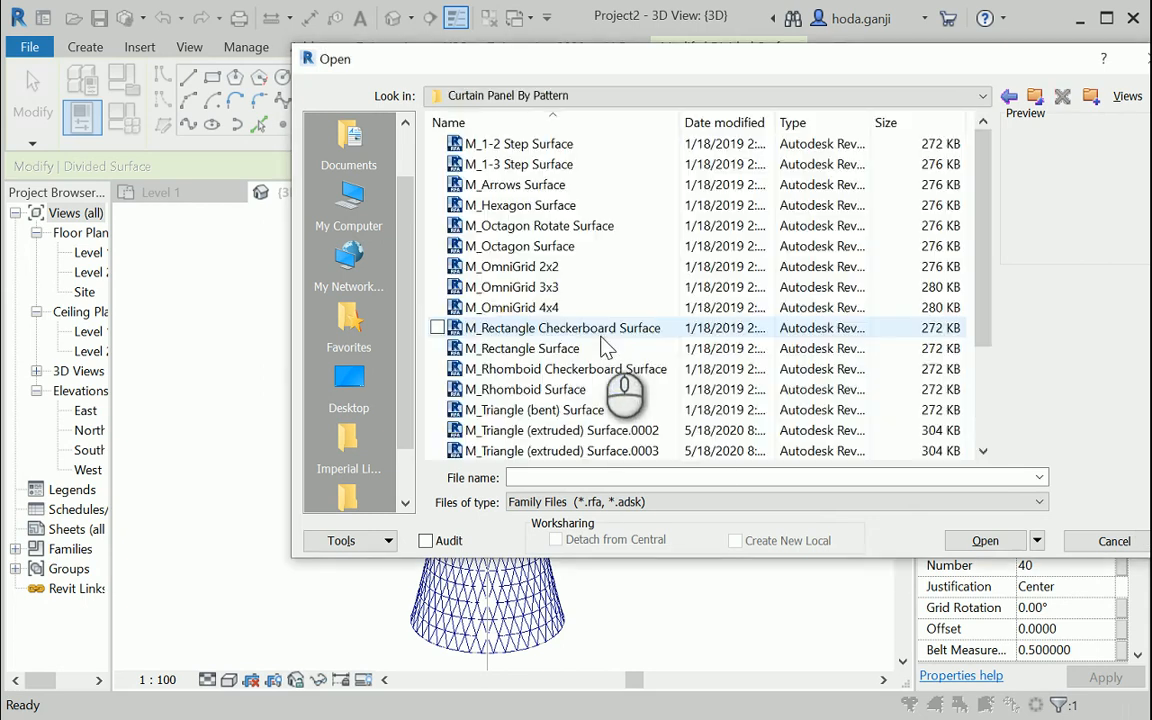
- Open the M_Triangle (flat) Surface family from the Curtain Panel By Pattern folder
scroll(600, 358, down, 3)
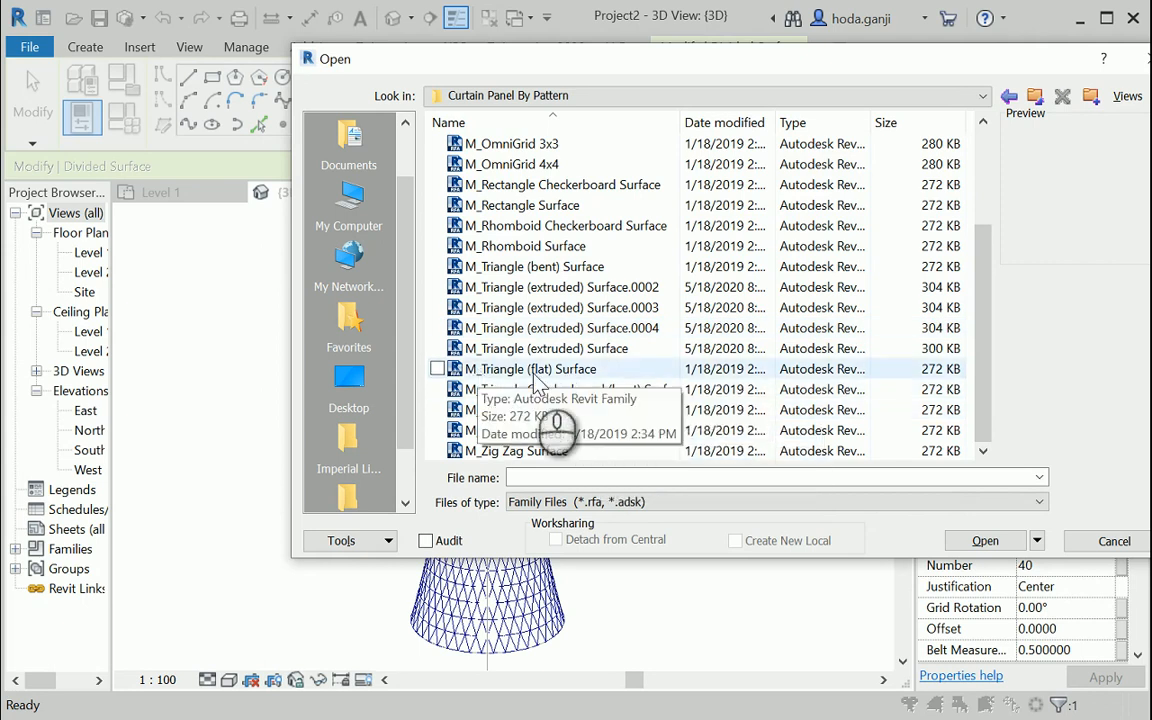
click(578, 372)
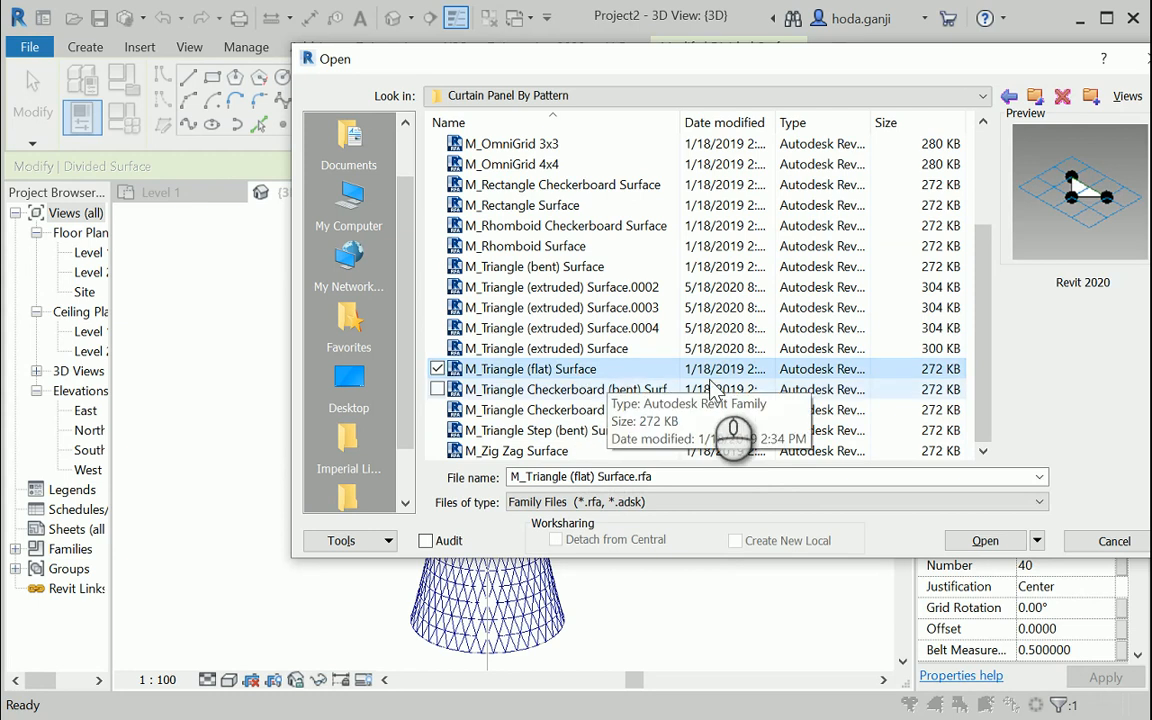
click(990, 540)
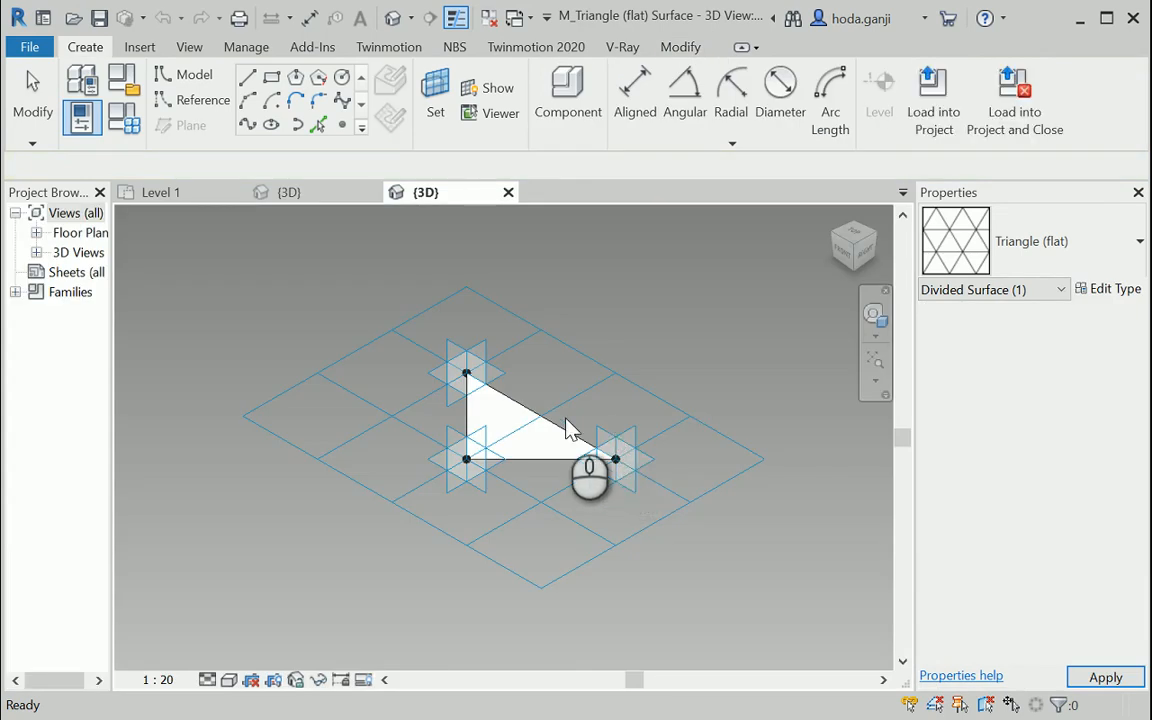
- Save the family as M_Triangle (aluminum) Surface.rfa in the Curtain Panel By Pattern folder
scroll(570, 425, up, 2)
click(45, 47)
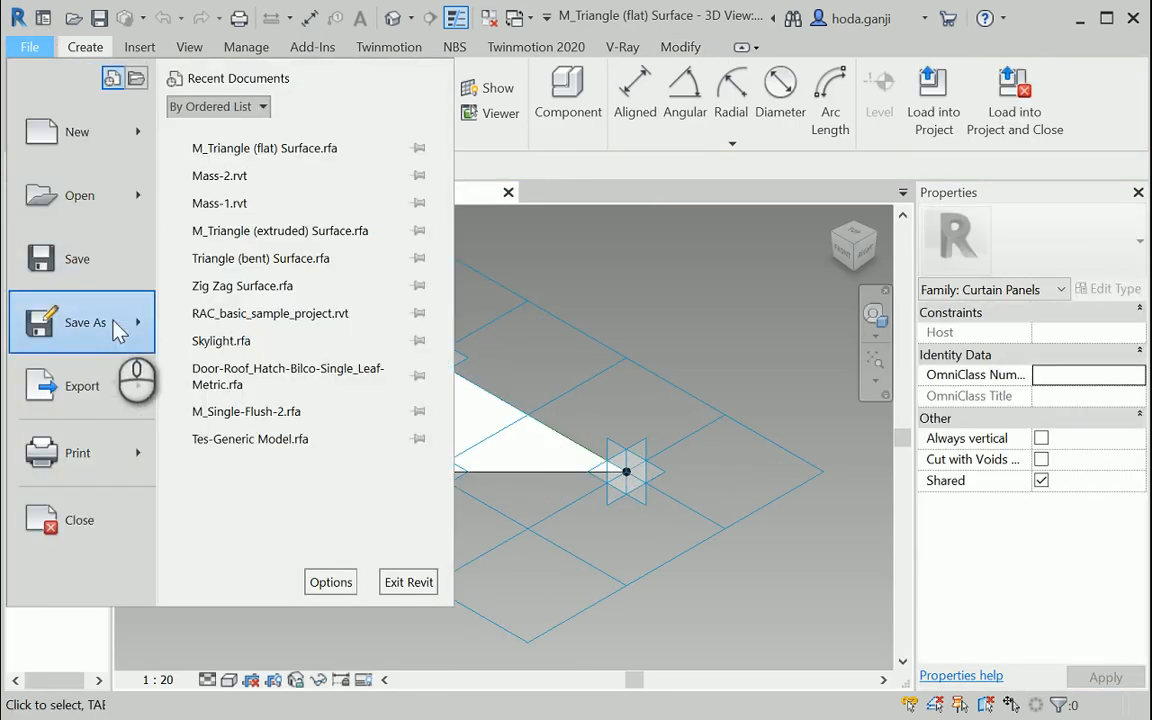
click(110, 322)
click(340, 305)
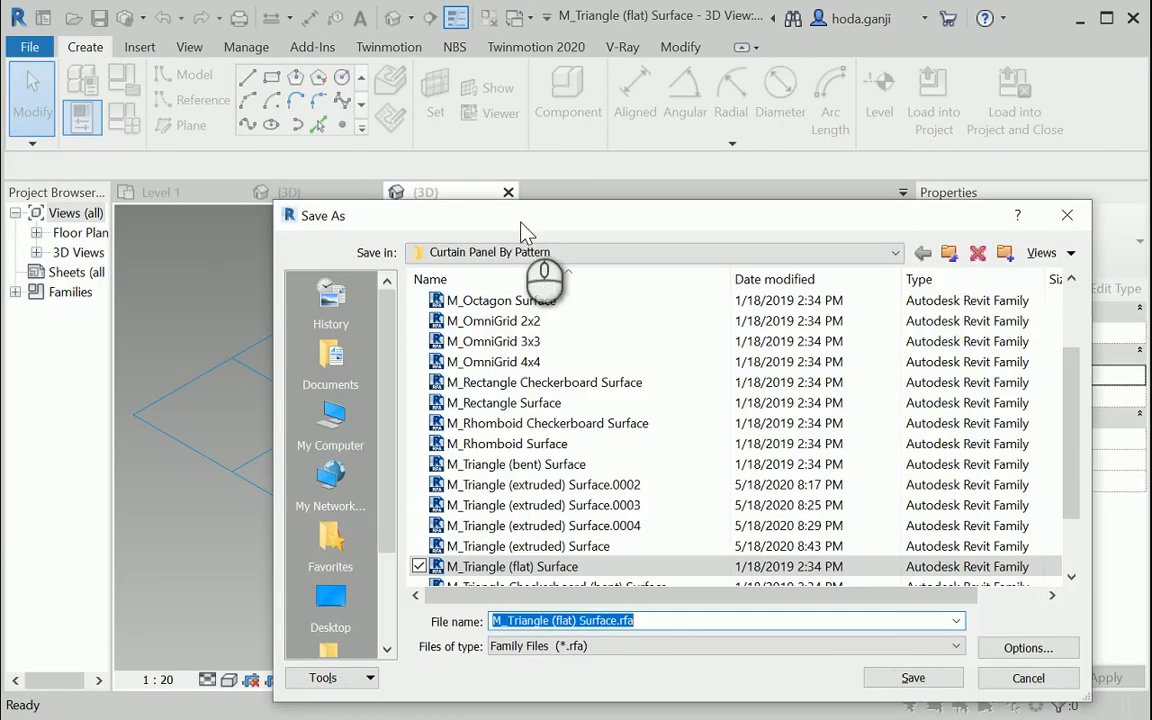
drag(527, 222, 461, 135)
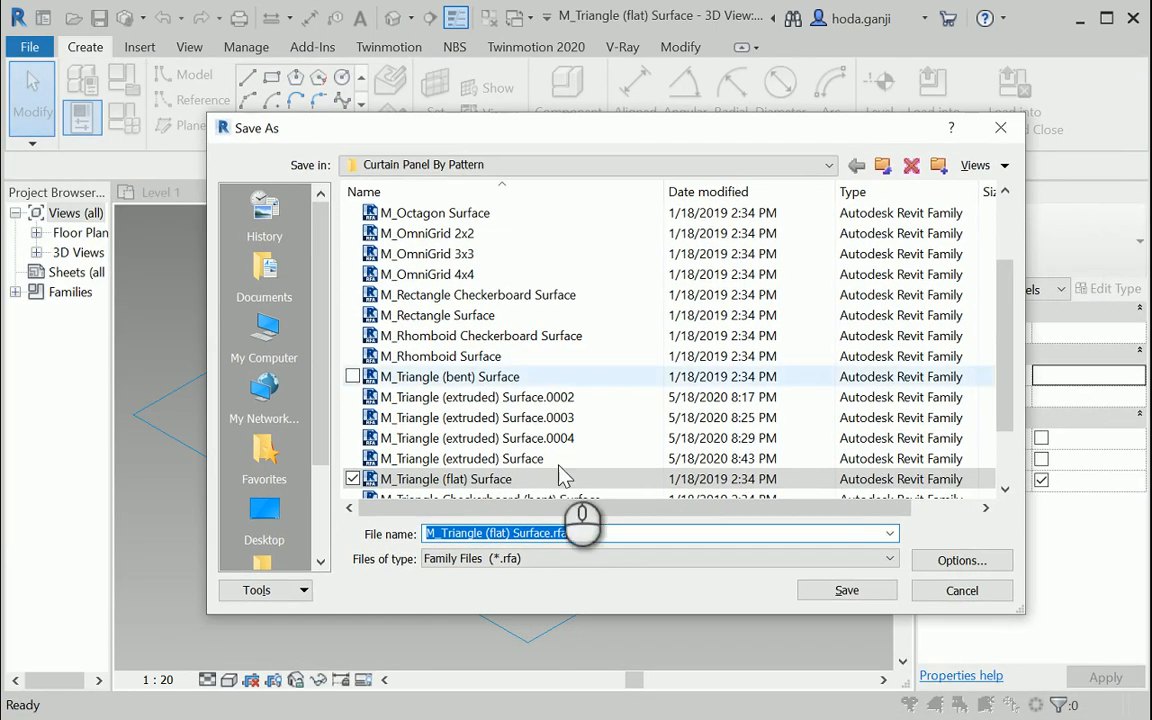
scroll(563, 476, down, 2)
click(513, 533)
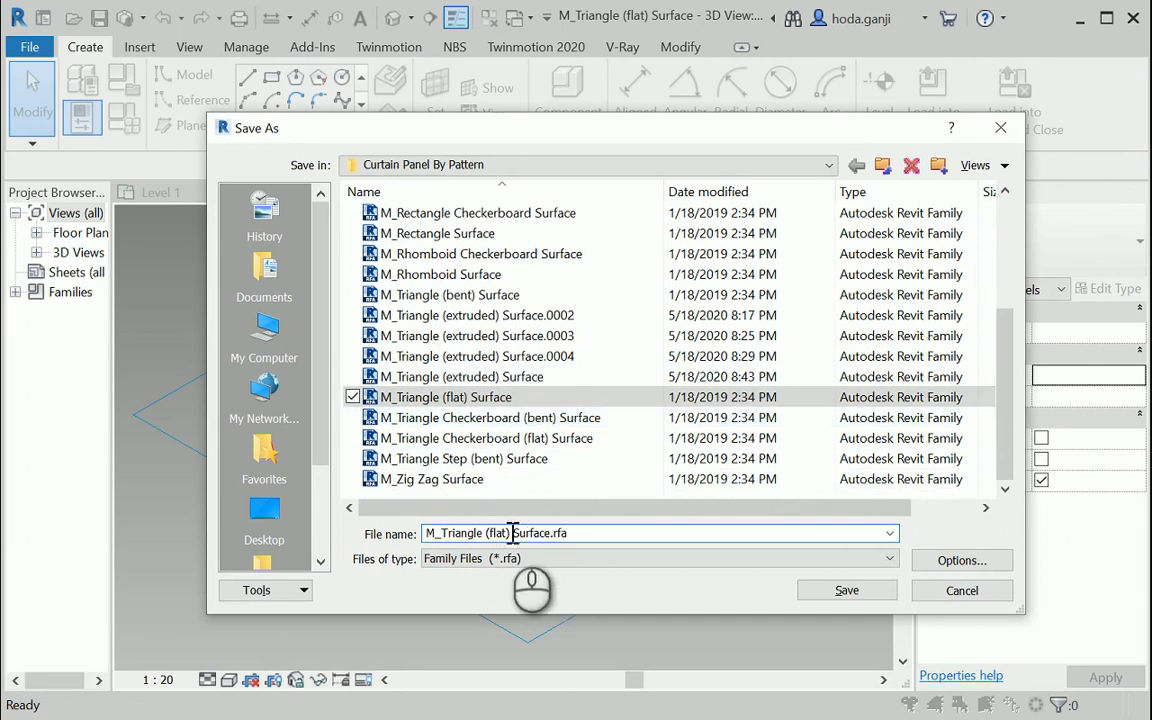
double_click(486, 534)
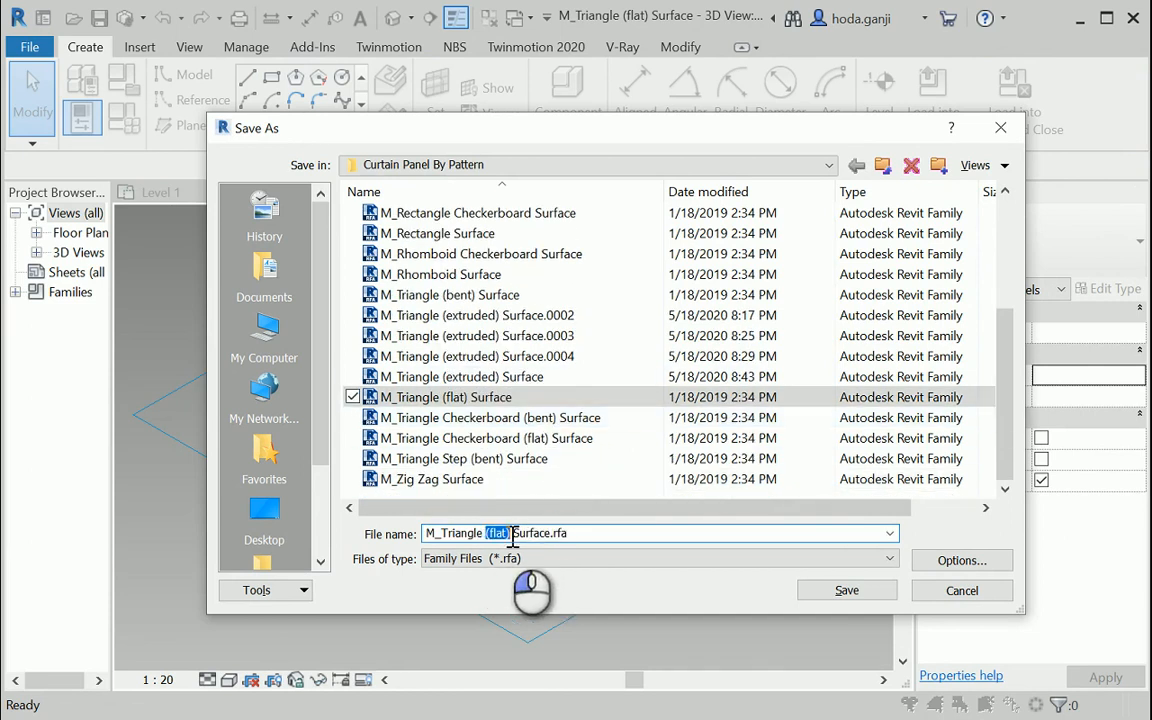
click(507, 534)
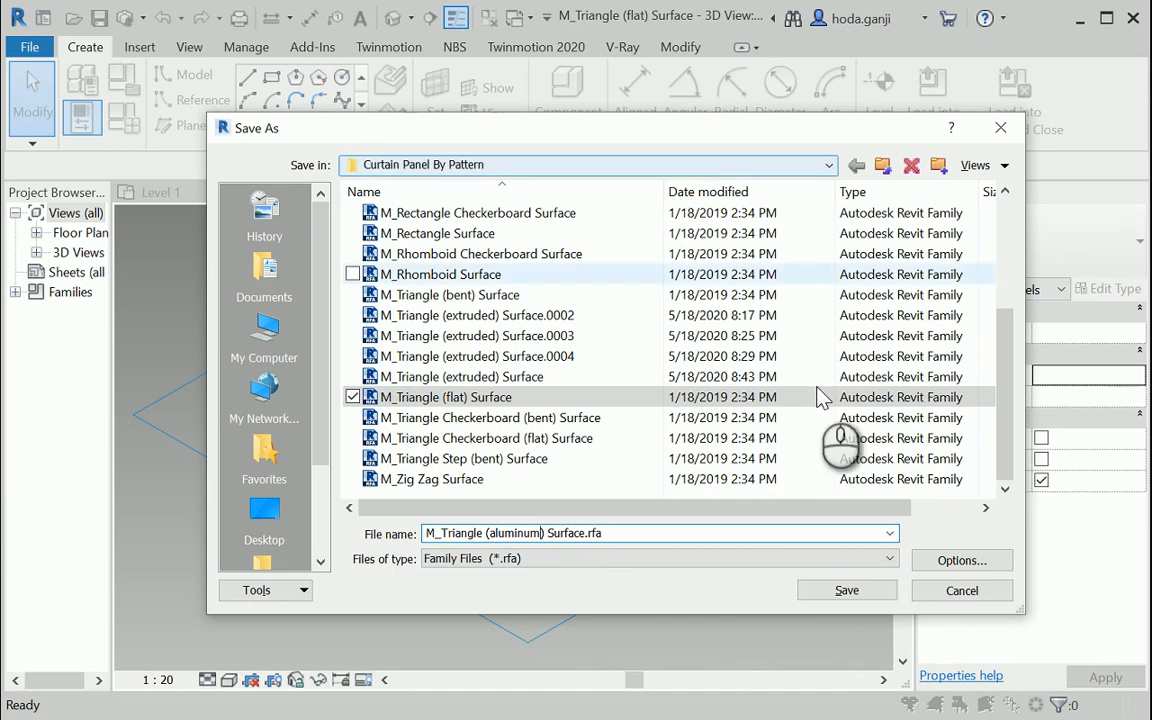
click(829, 165)
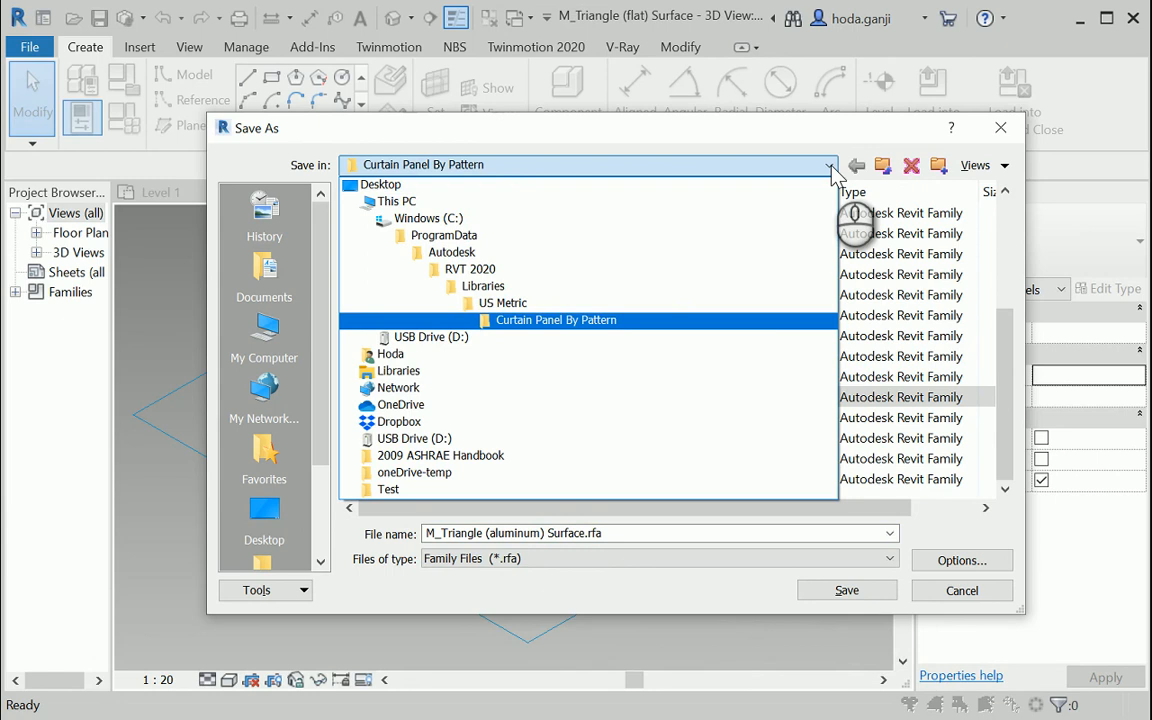
click(832, 168)
click(847, 590)
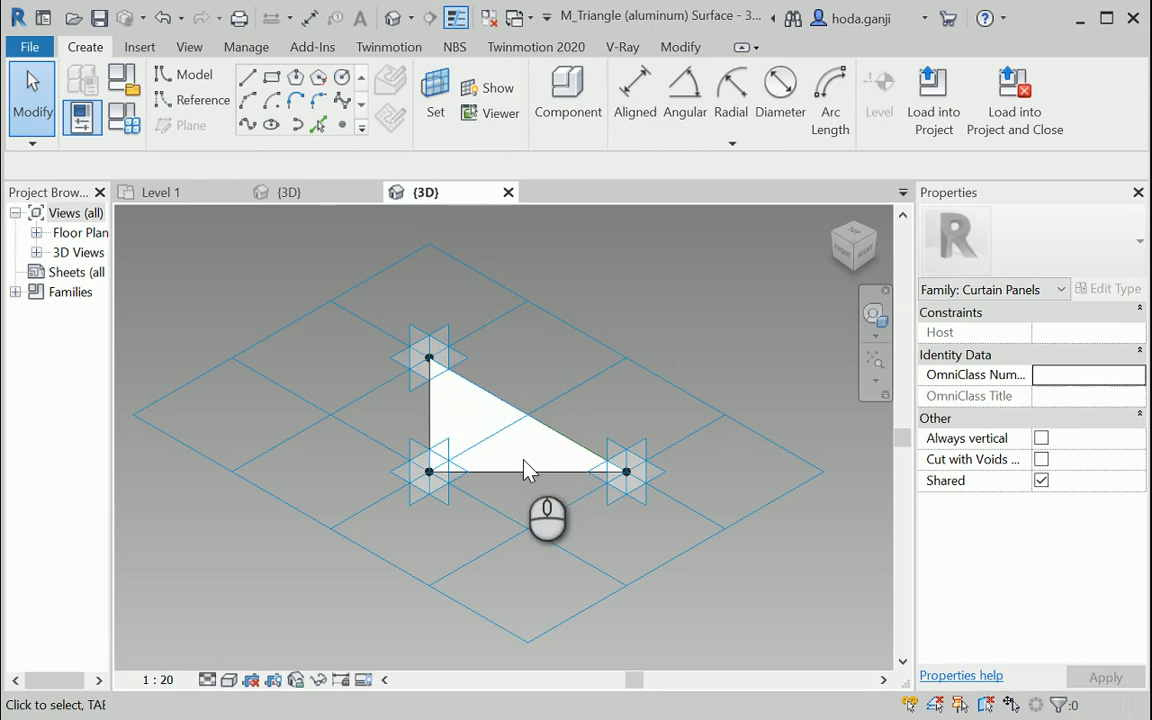
- Delete the white triangular panel form between the three corner points, keeping its reference lines
scroll(518, 460, up, 2)
scroll(518, 452, up, 1)
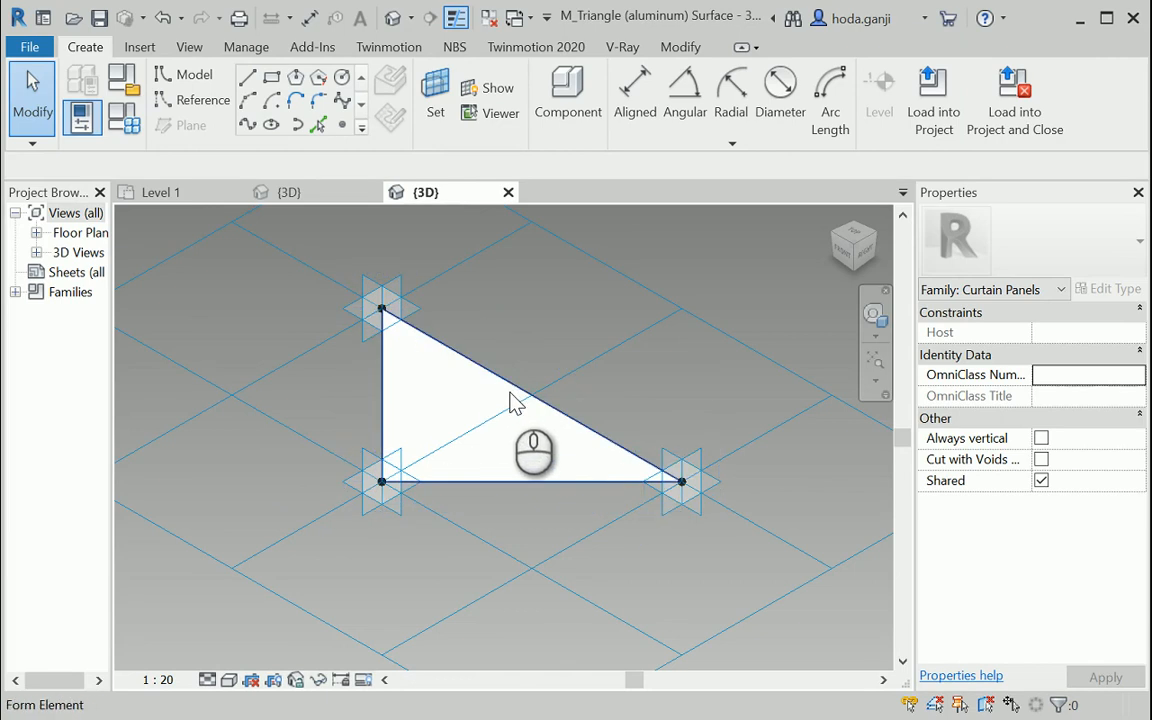
click(548, 430)
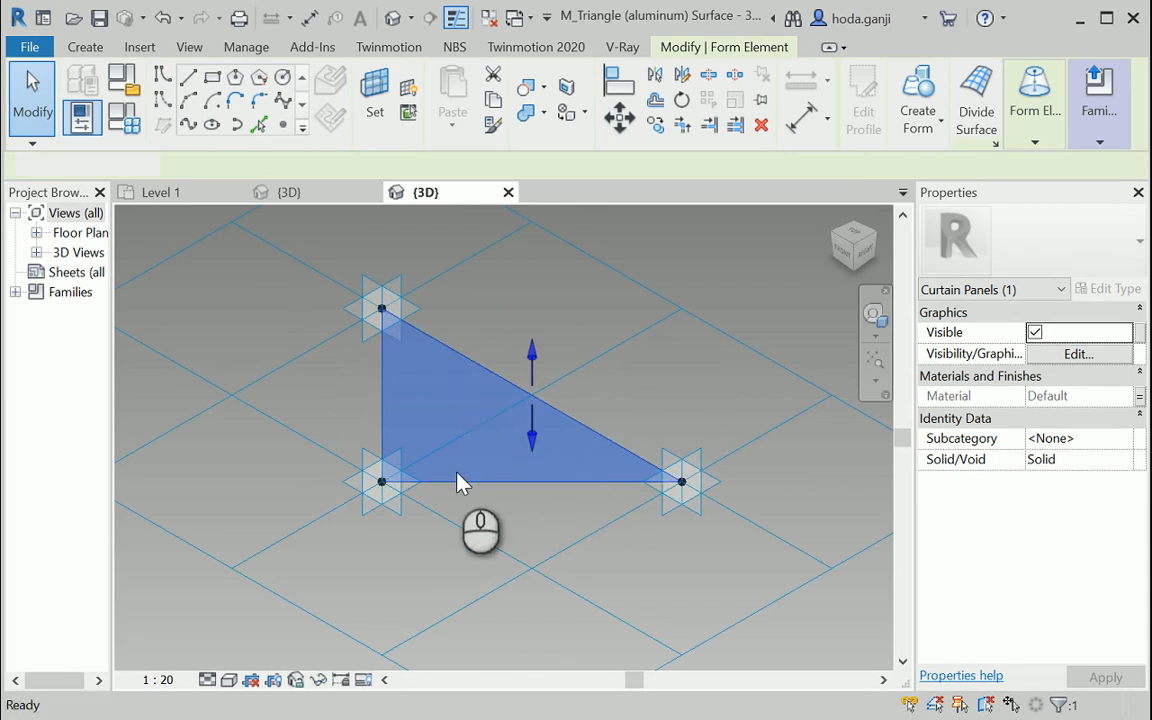
key(Escape)
- Place a reference point on the diagonal reference line of the triangle, between its upper corner and midpoint
scroll(490, 330, up, 1)
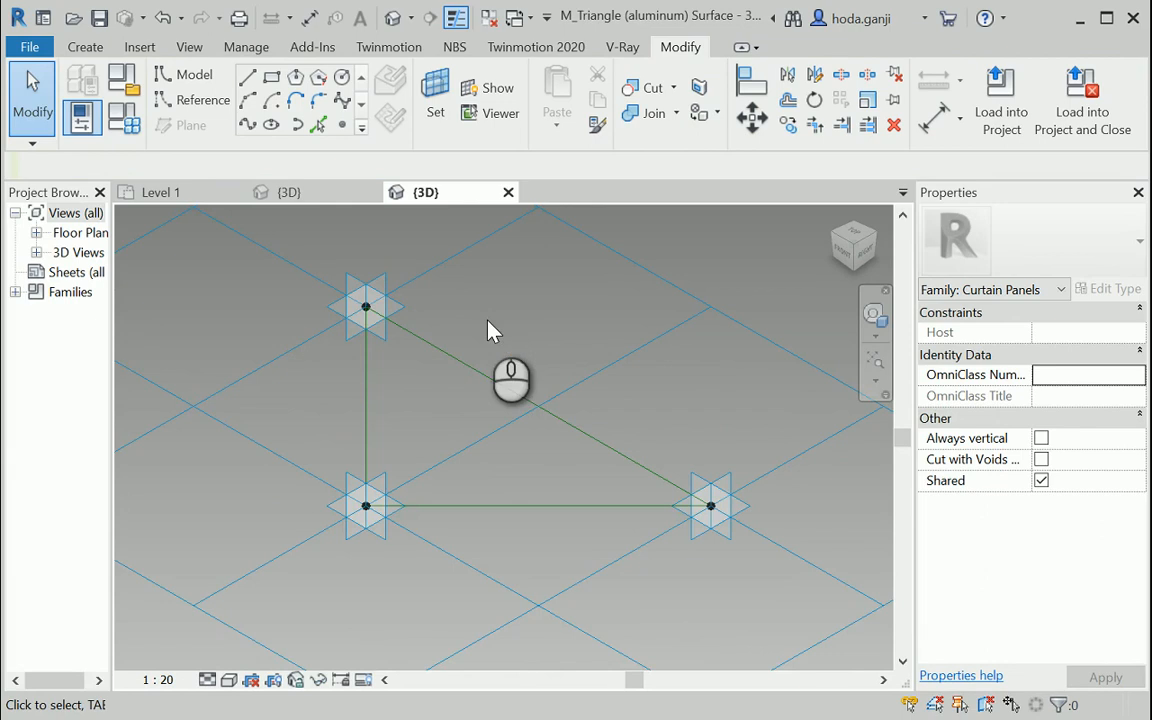
scroll(771, 432, up, 1)
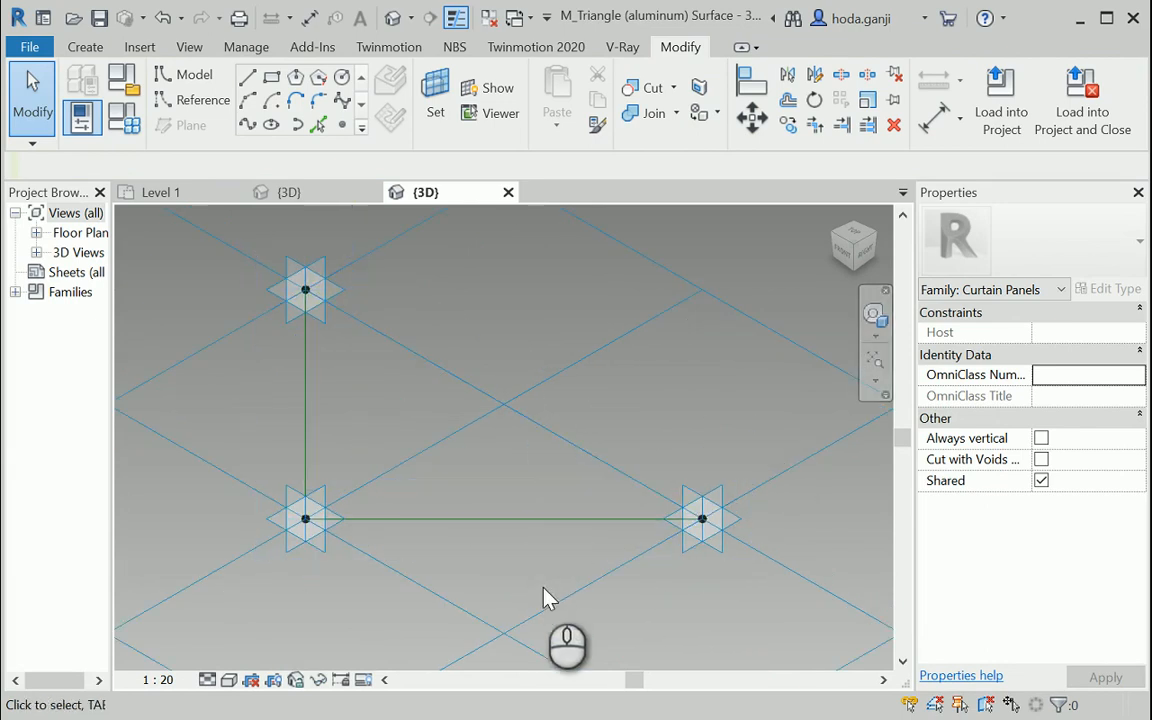
scroll(385, 470, down, 1)
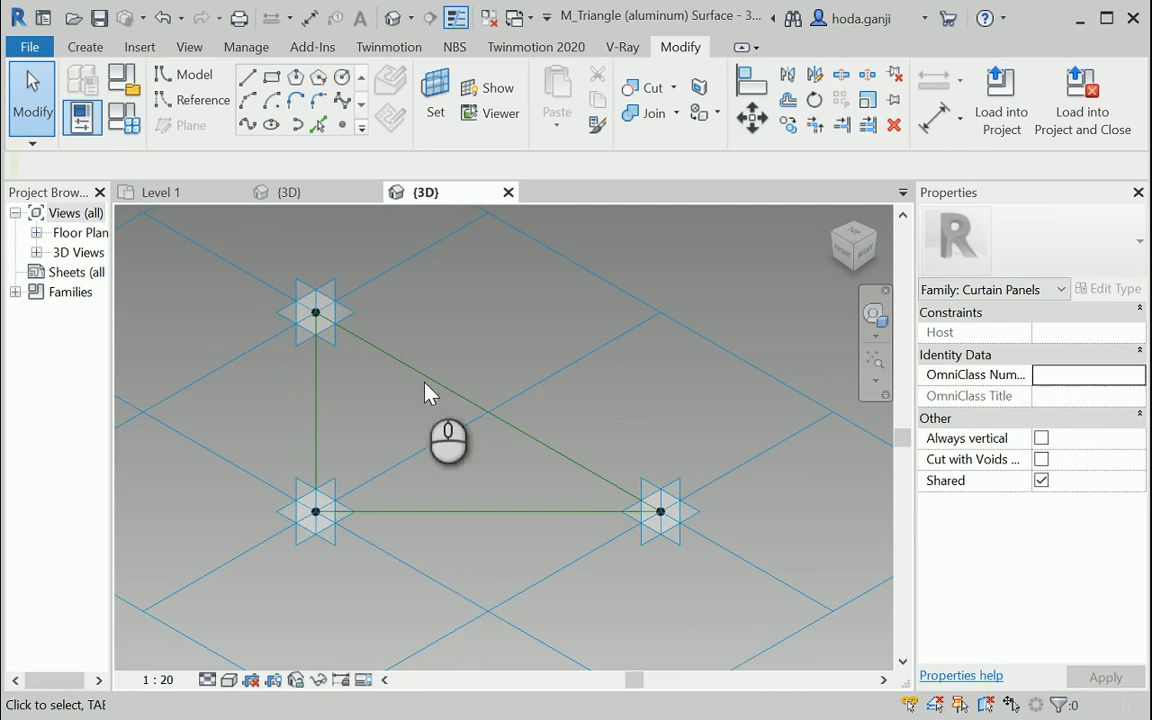
click(342, 126)
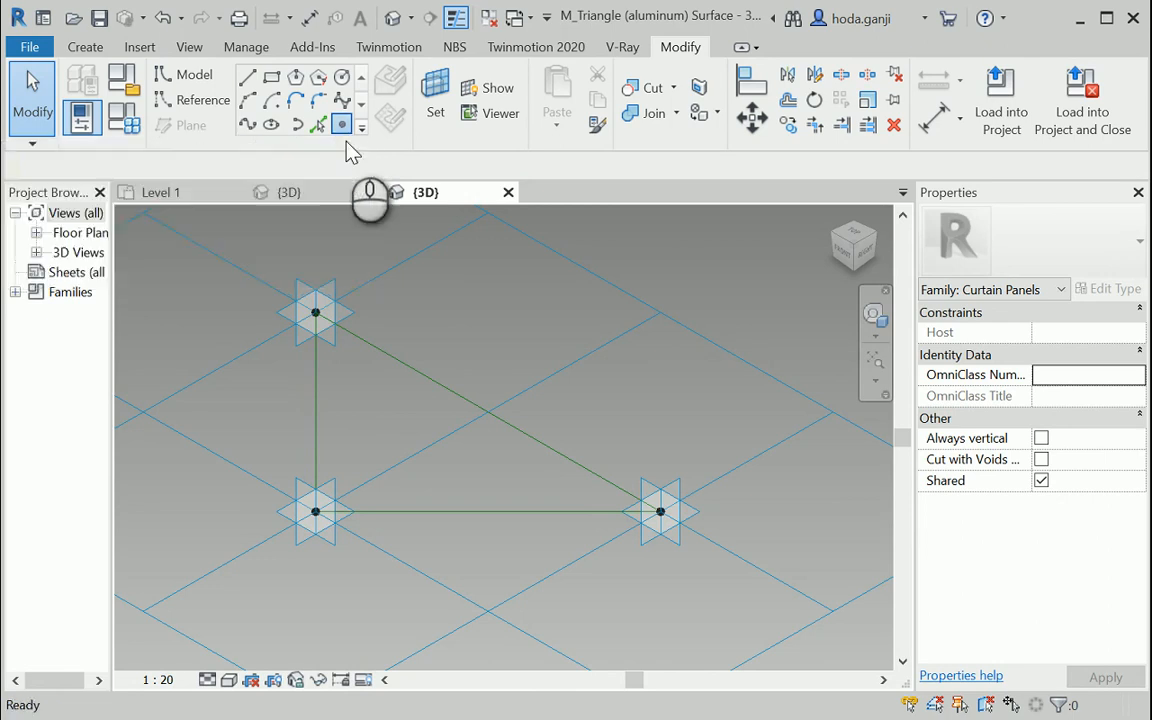
click(447, 387)
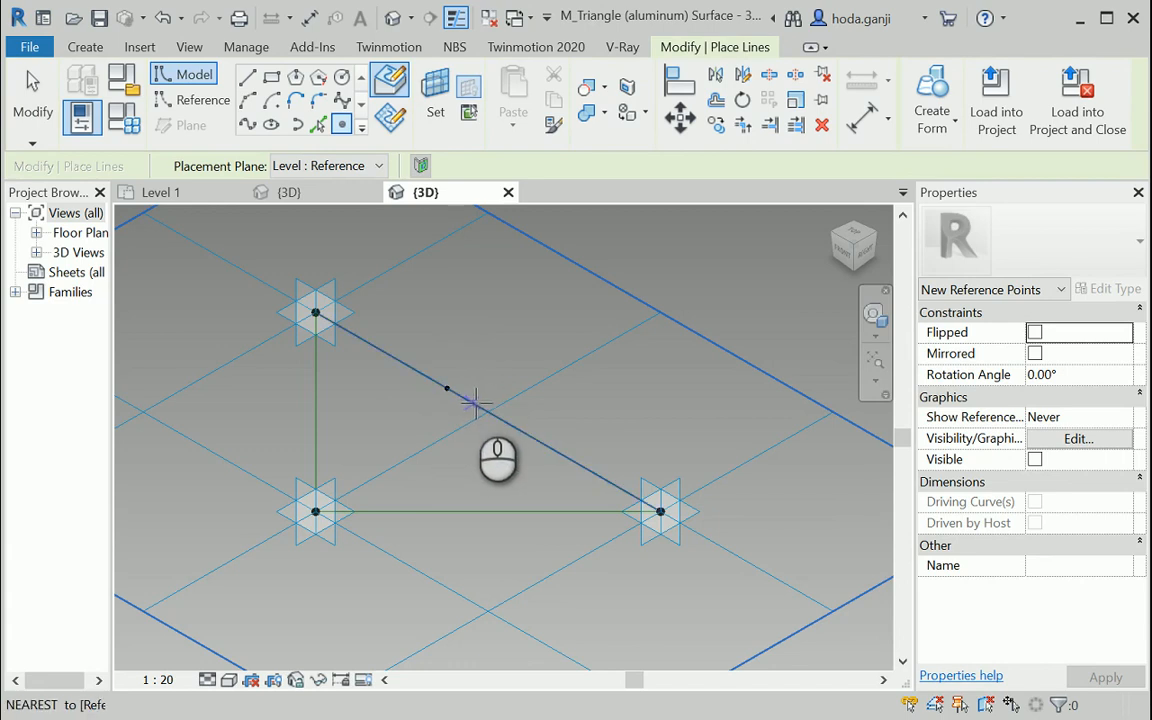
click(345, 80)
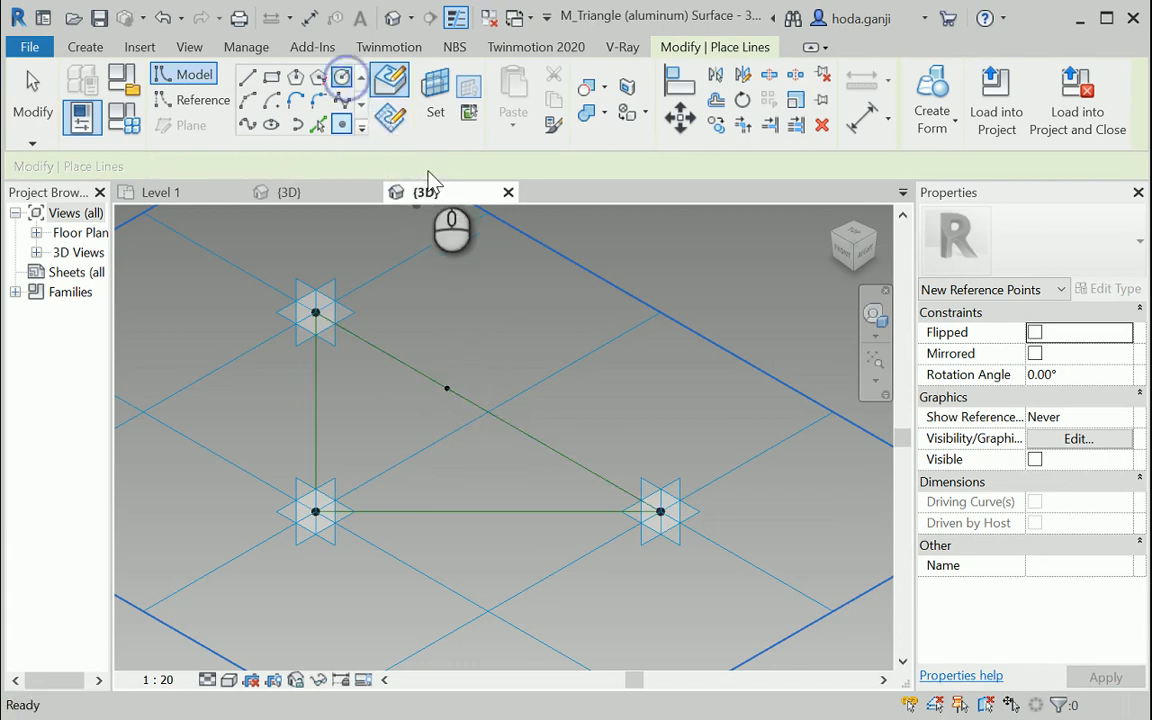
scroll(455, 400, up, 3)
click(449, 404)
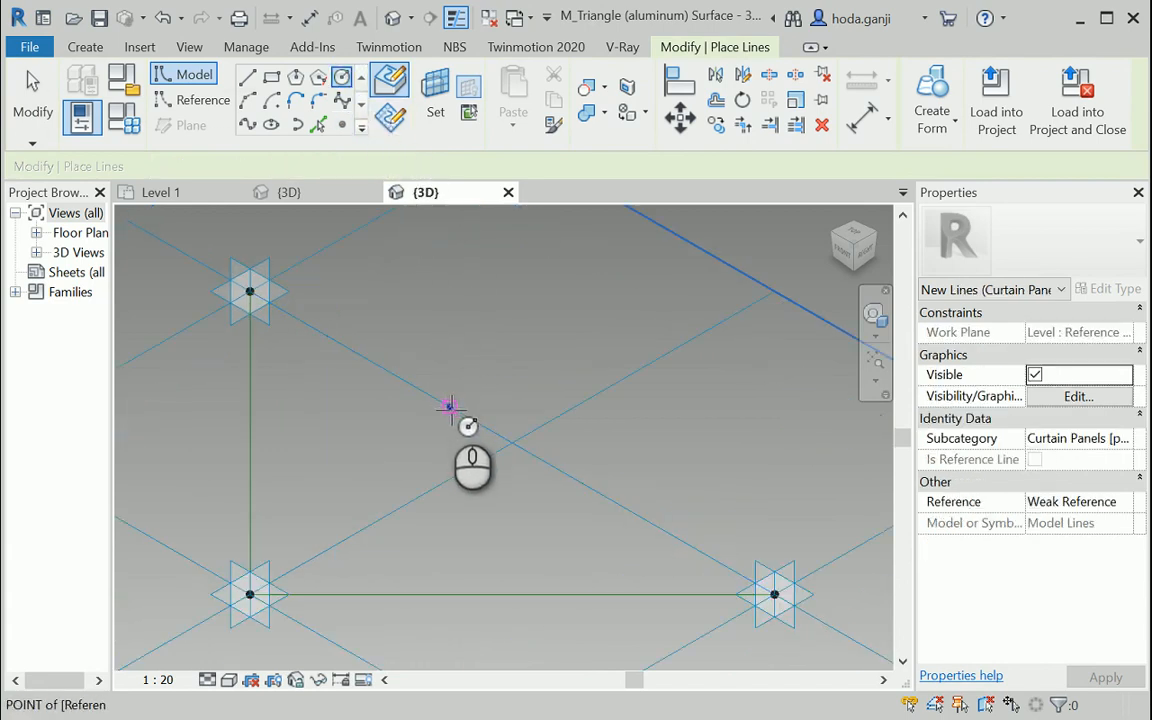
key(Escape)
key(Escape)
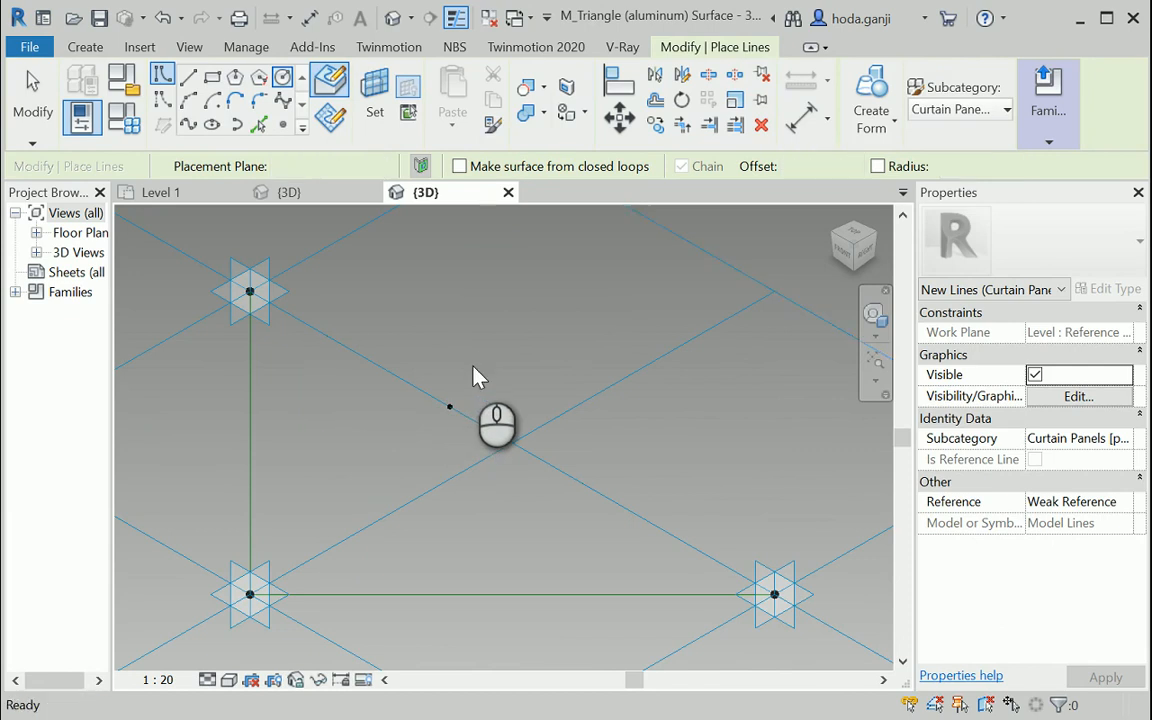
- Check the unit formats of the family in Project Units without changing them
key(u)
key(n)
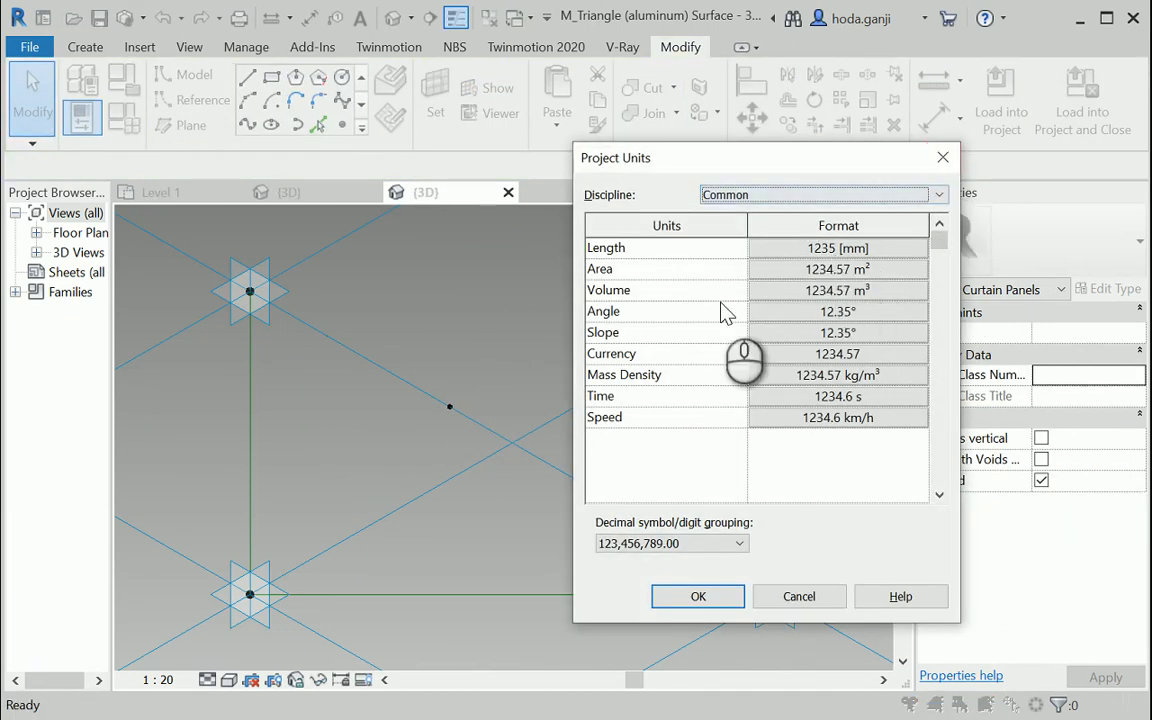
click(942, 157)
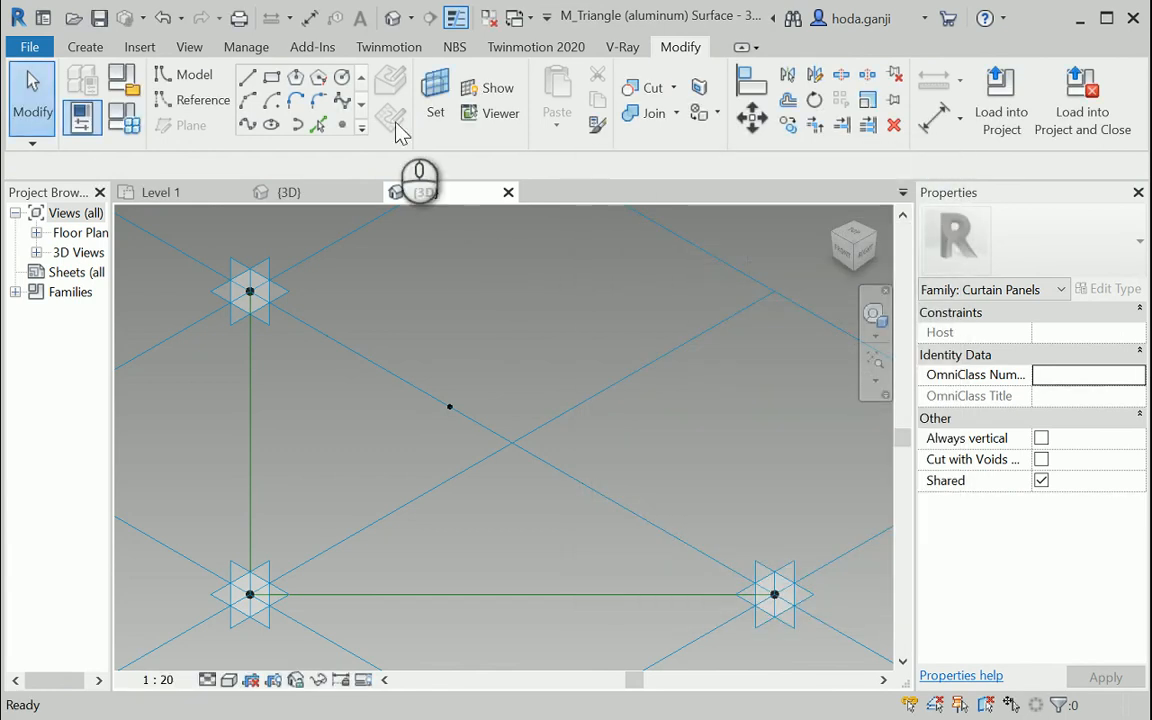
- Start the Circle tool and set its work plane to the reference point's plane perpendicular to the triangle's diagonal line
click(342, 80)
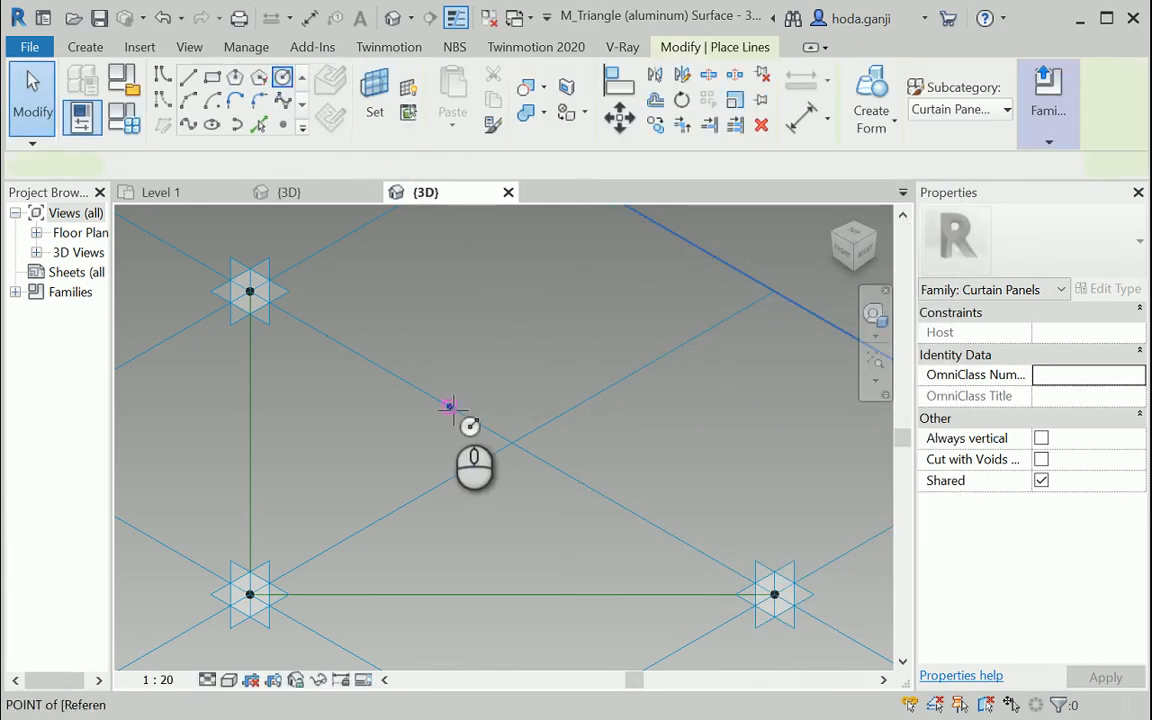
click(450, 406)
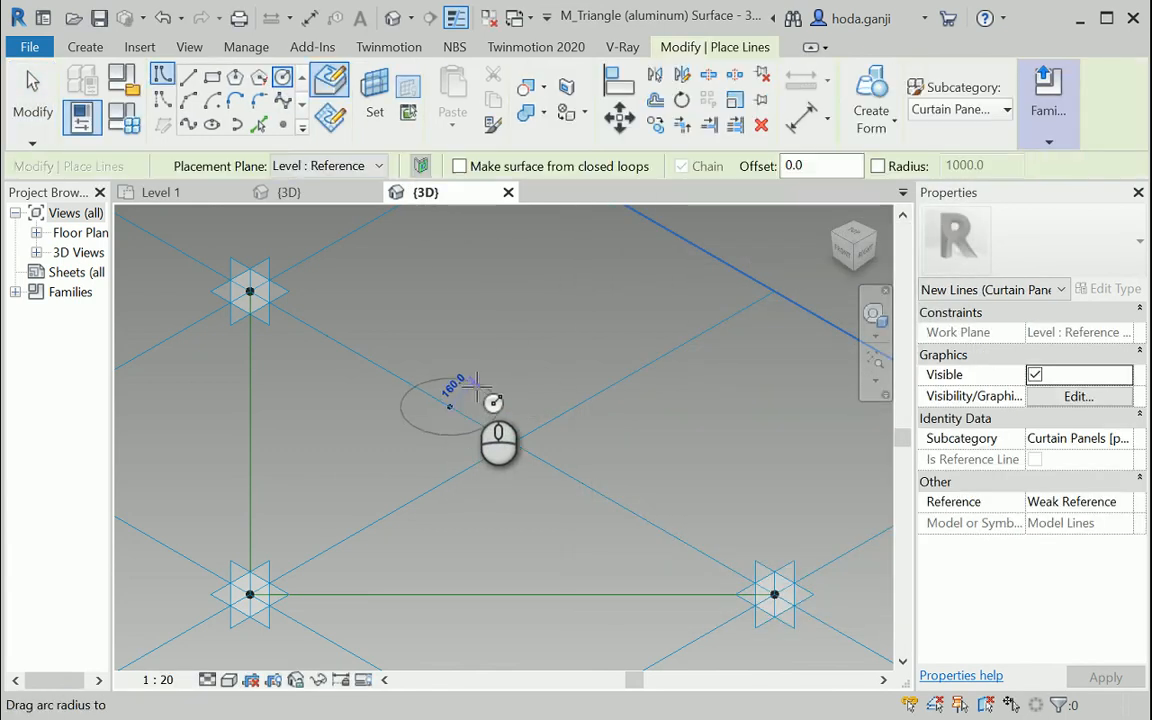
key(Escape)
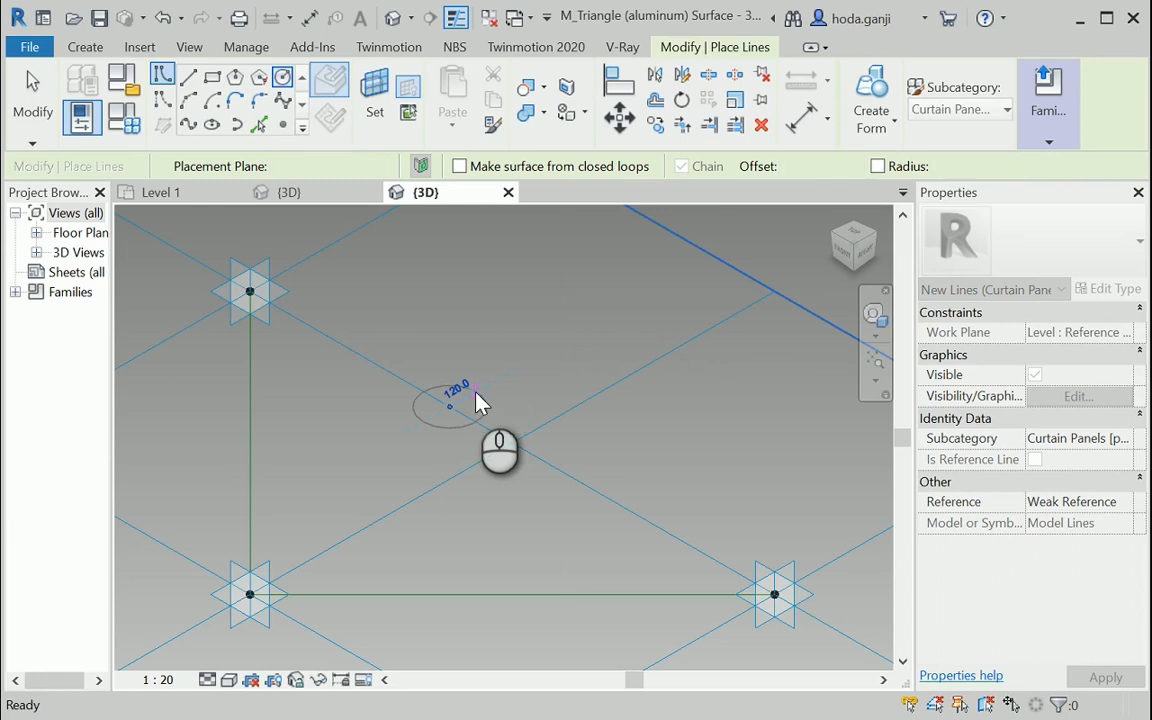
click(375, 106)
click(450, 405)
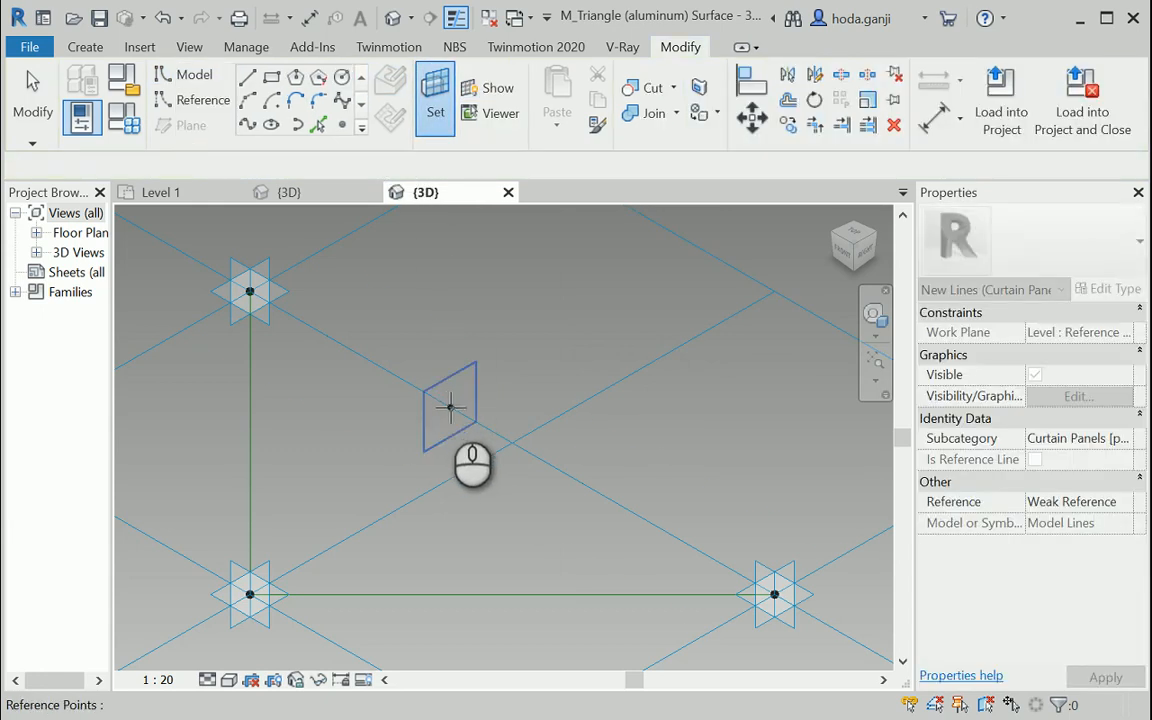
click(451, 408)
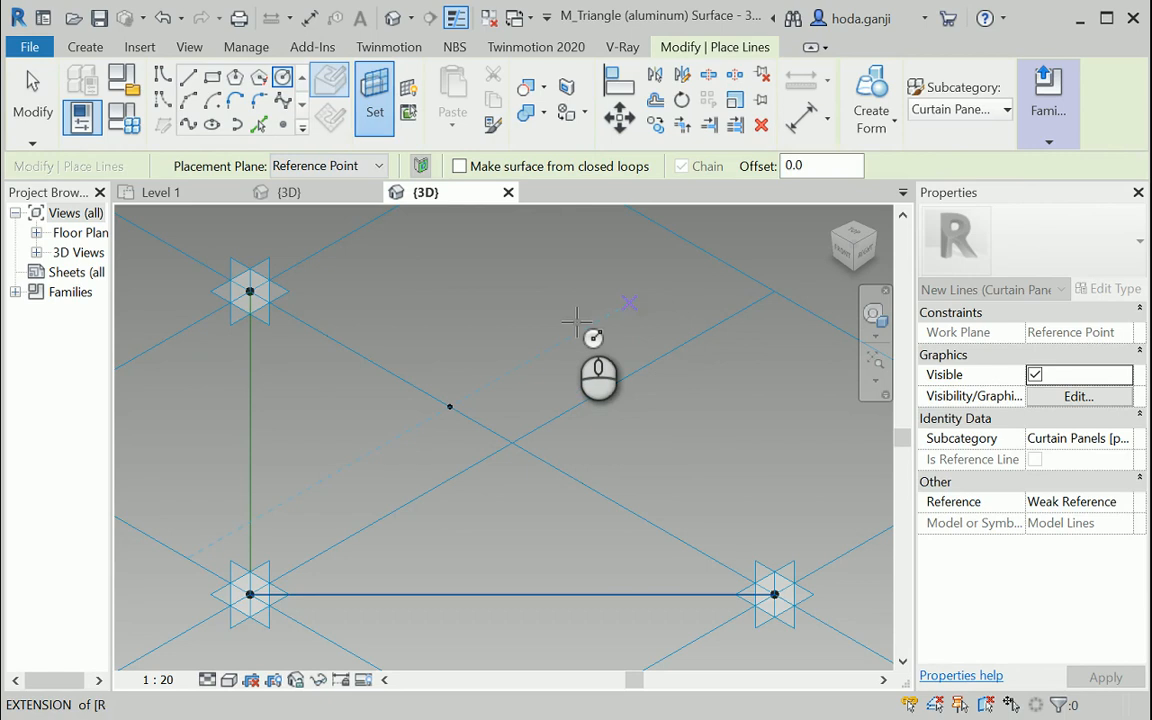
- Draw a circle with a radius of 150 centered on the reference point of the triangle's diagonal line
key(Escape)
key(Escape)
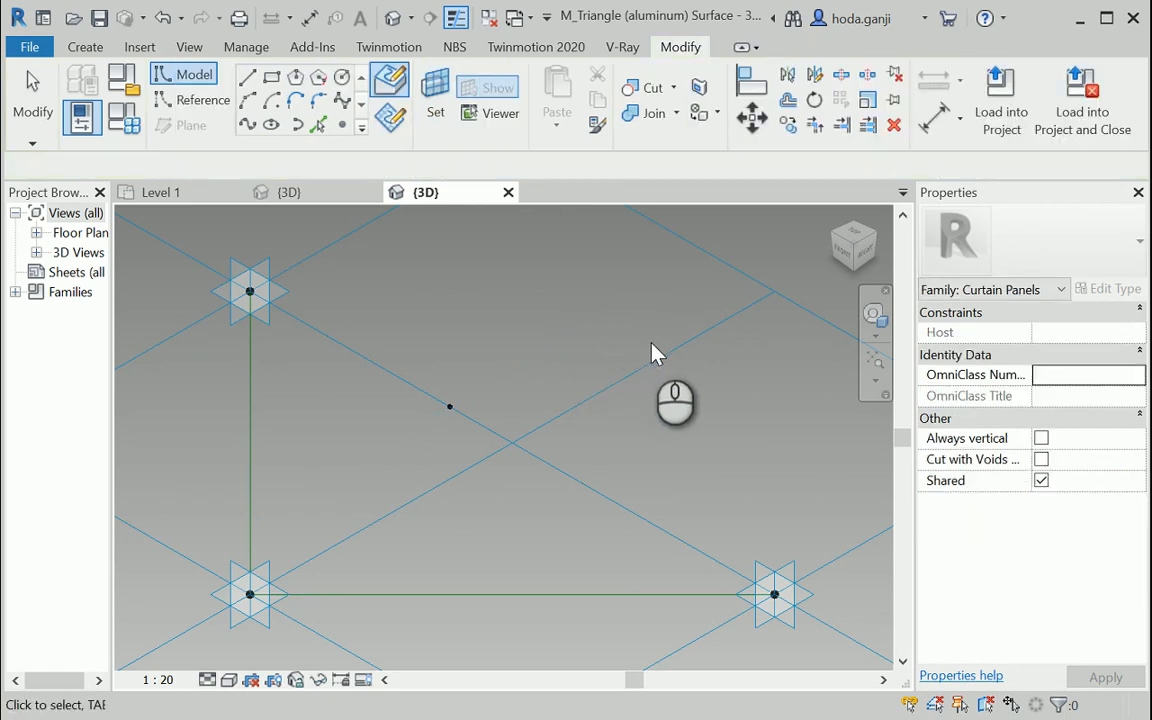
click(342, 77)
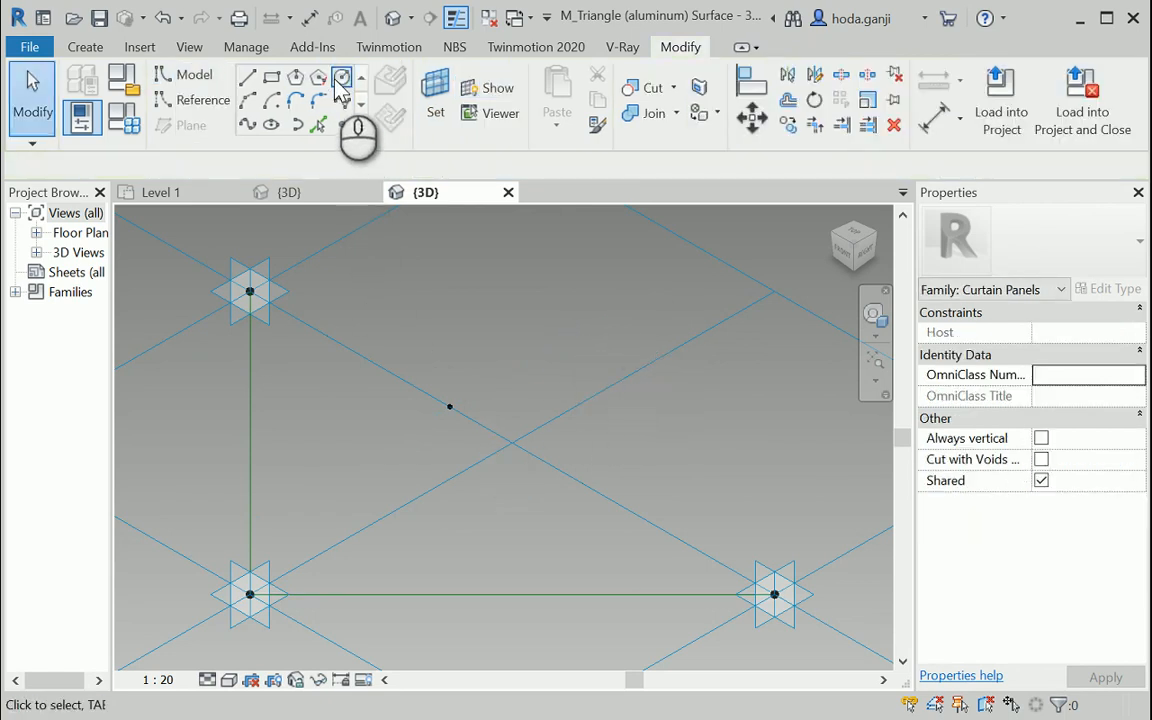
click(450, 408)
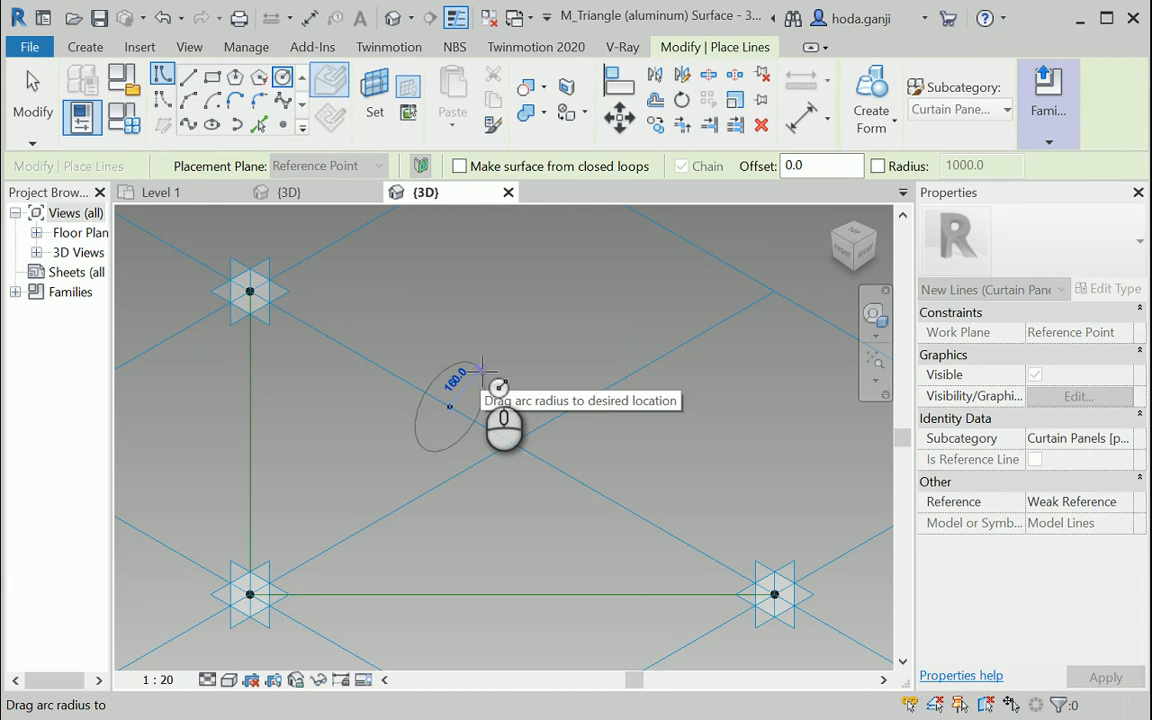
text(10)
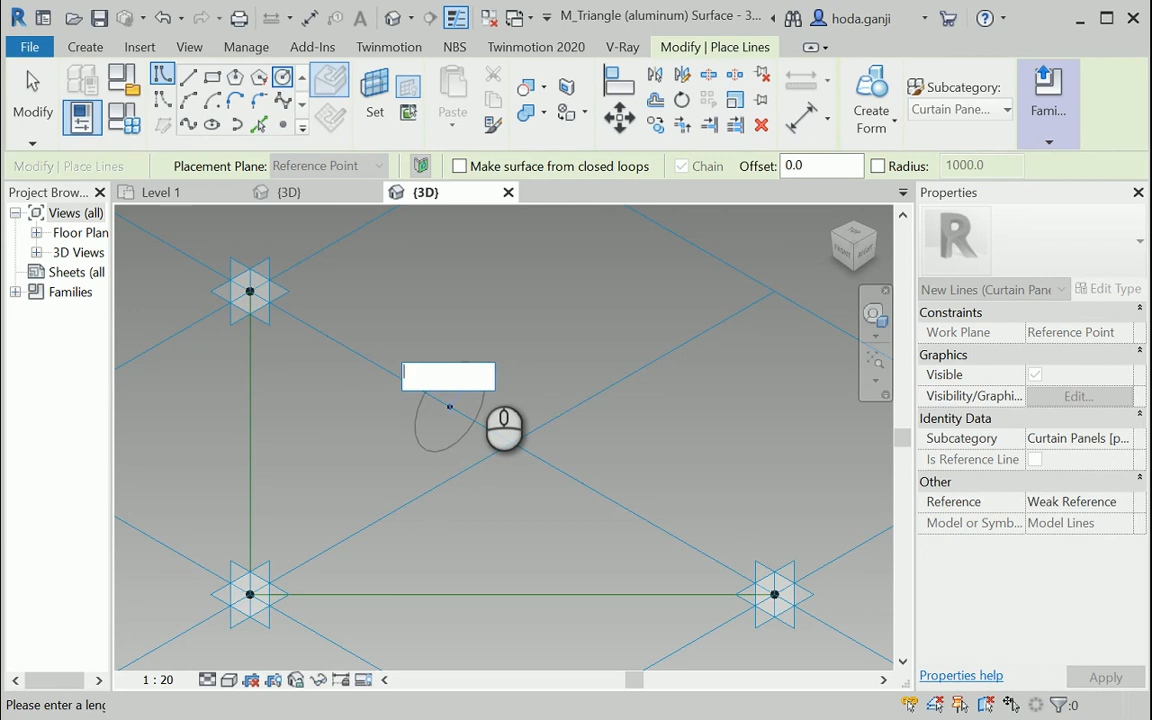
key(Return)
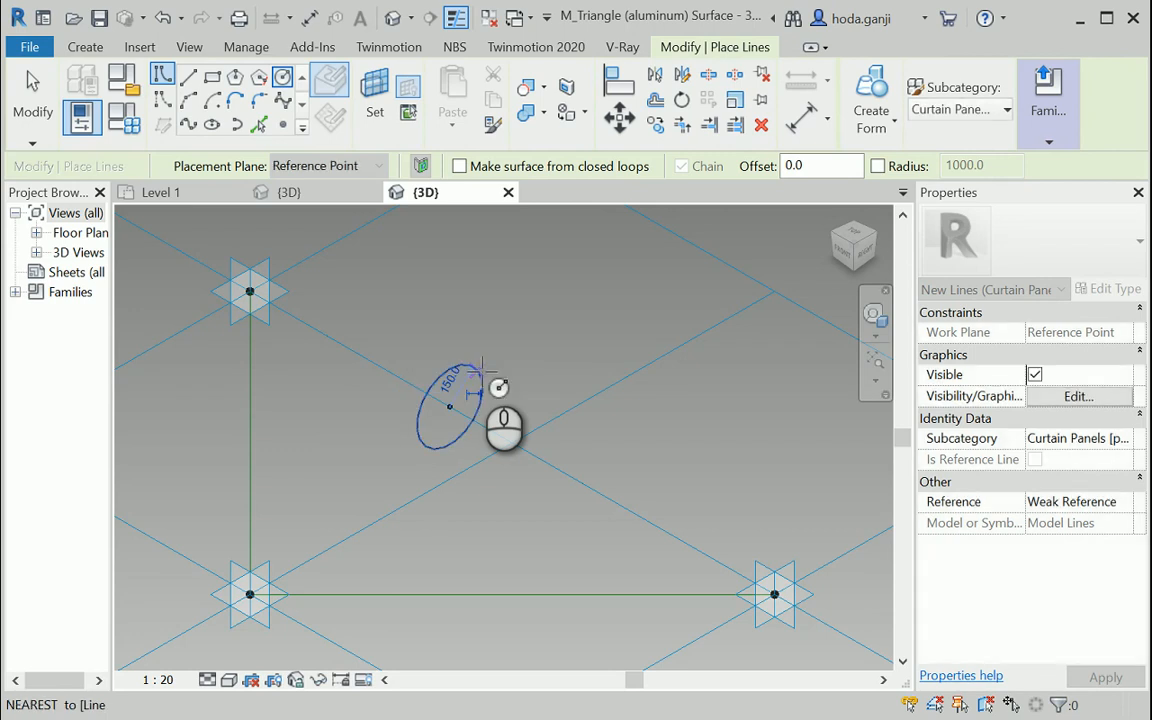
scroll(599, 442, down, 2)
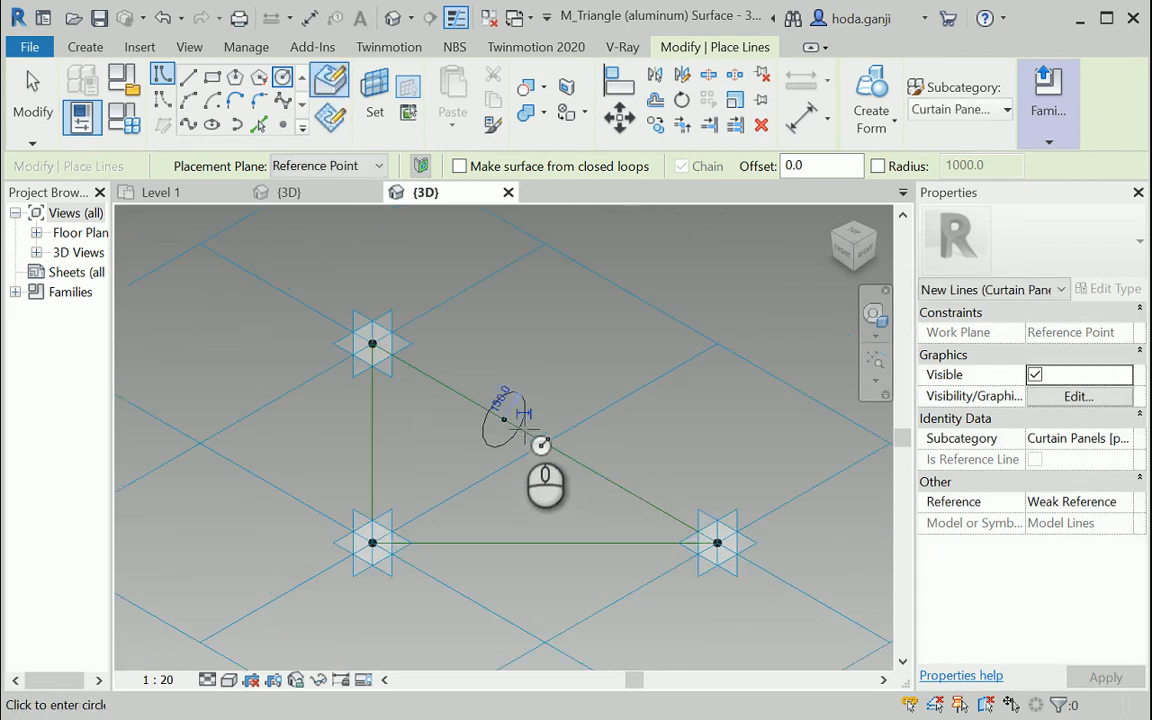
scroll(525, 430, up, 2)
key(Escape)
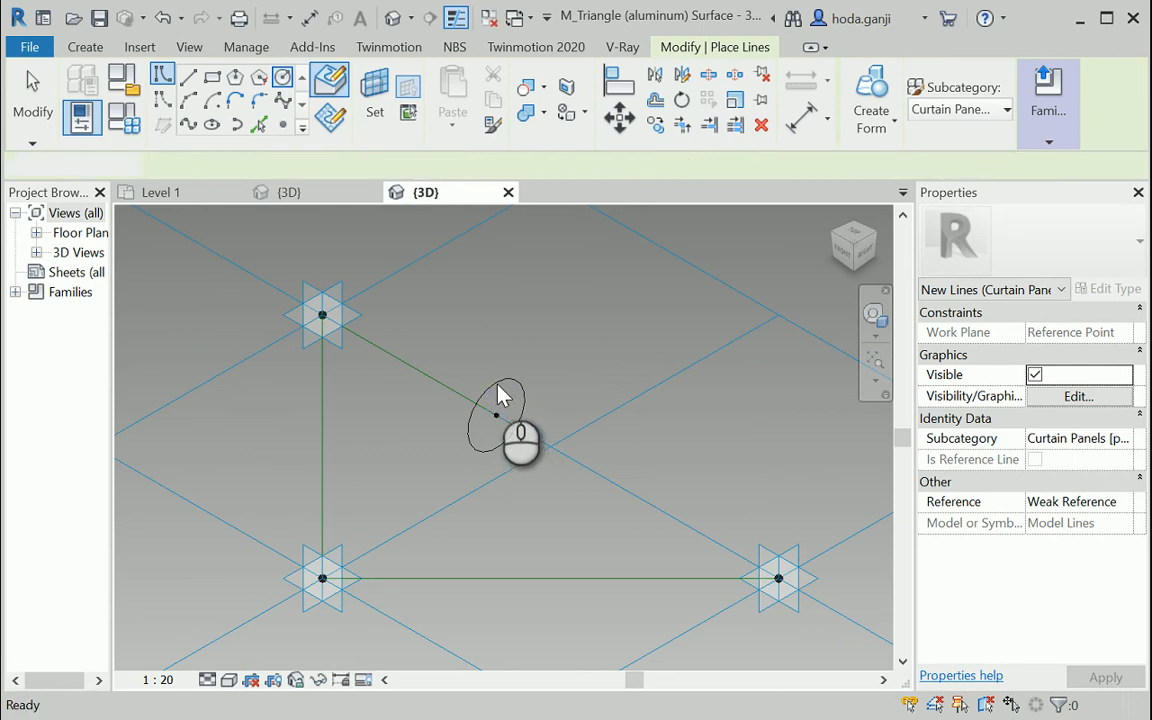
- Set the circle's radius to 100
click(497, 384)
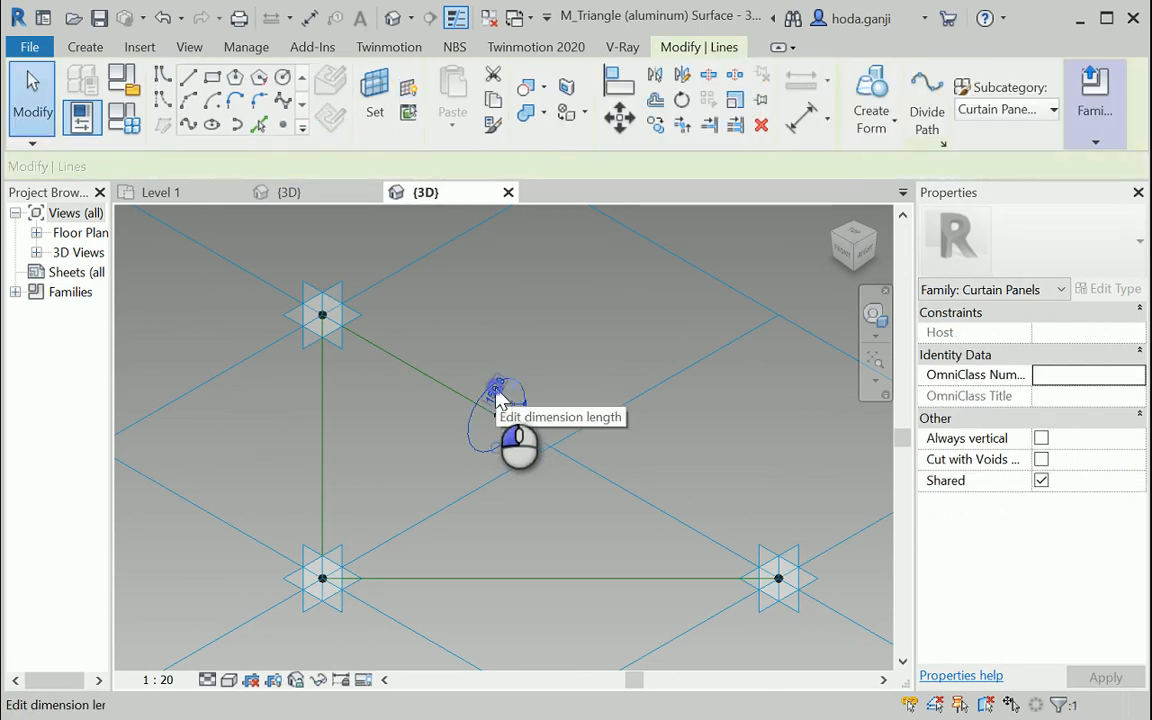
click(499, 390)
text(100)
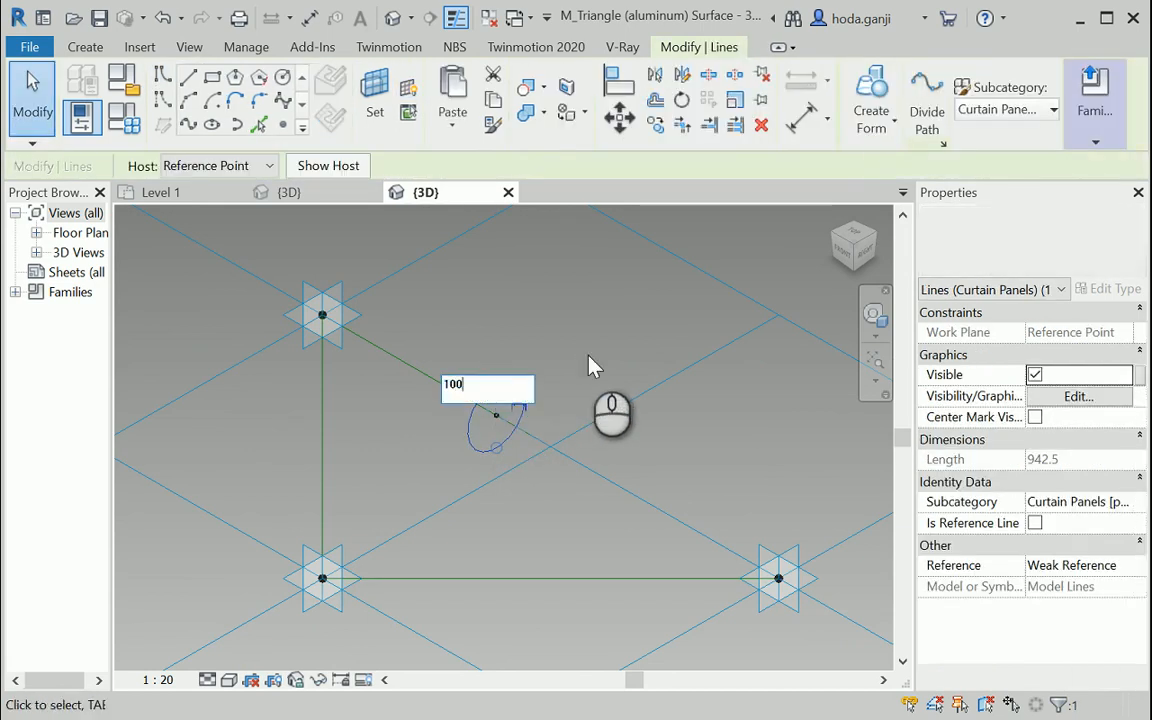
key(Return)
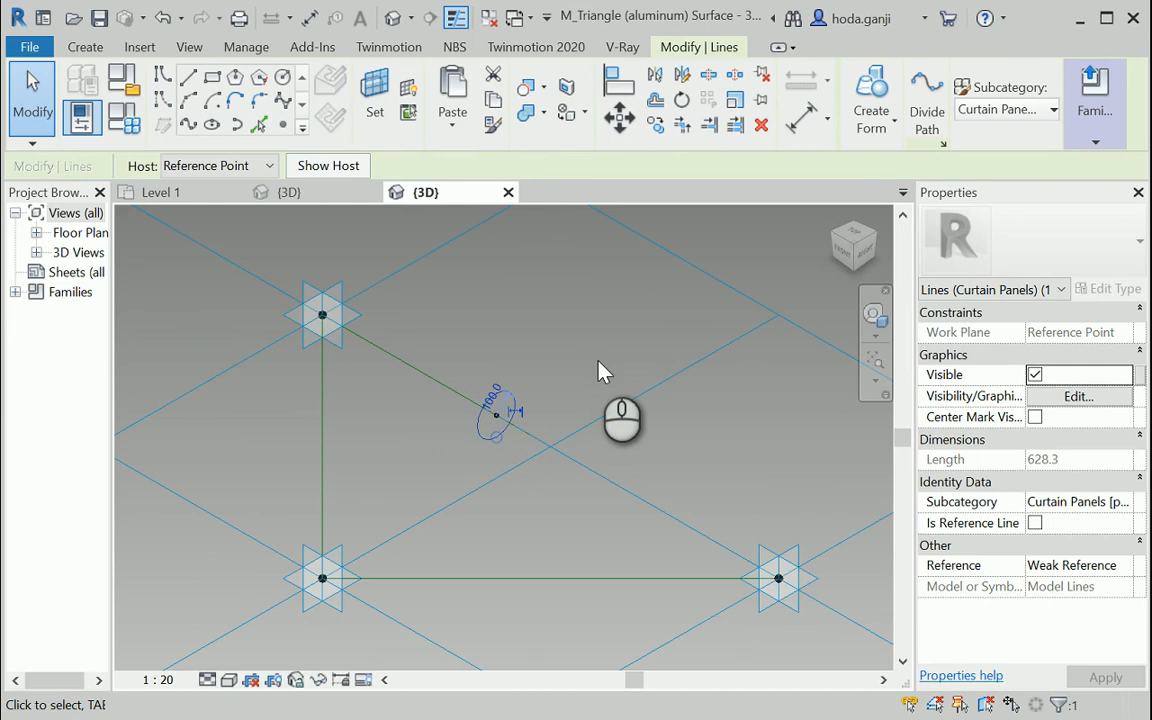
click(601, 368)
key(Tab)
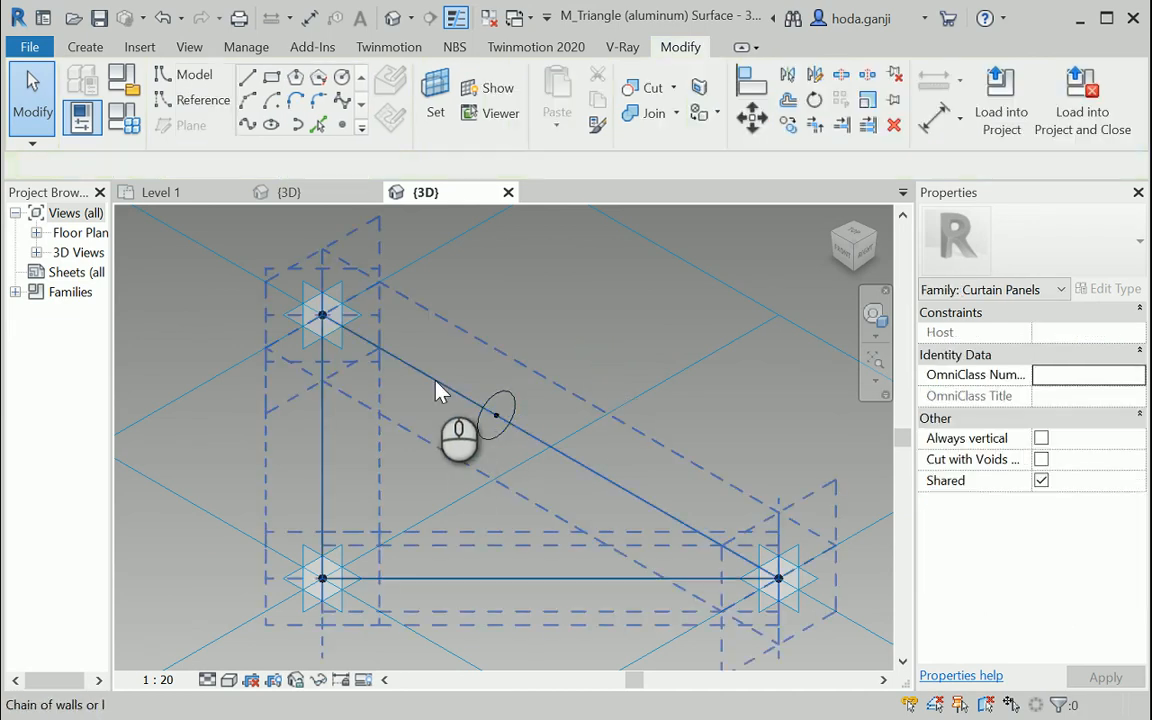
click(437, 391)
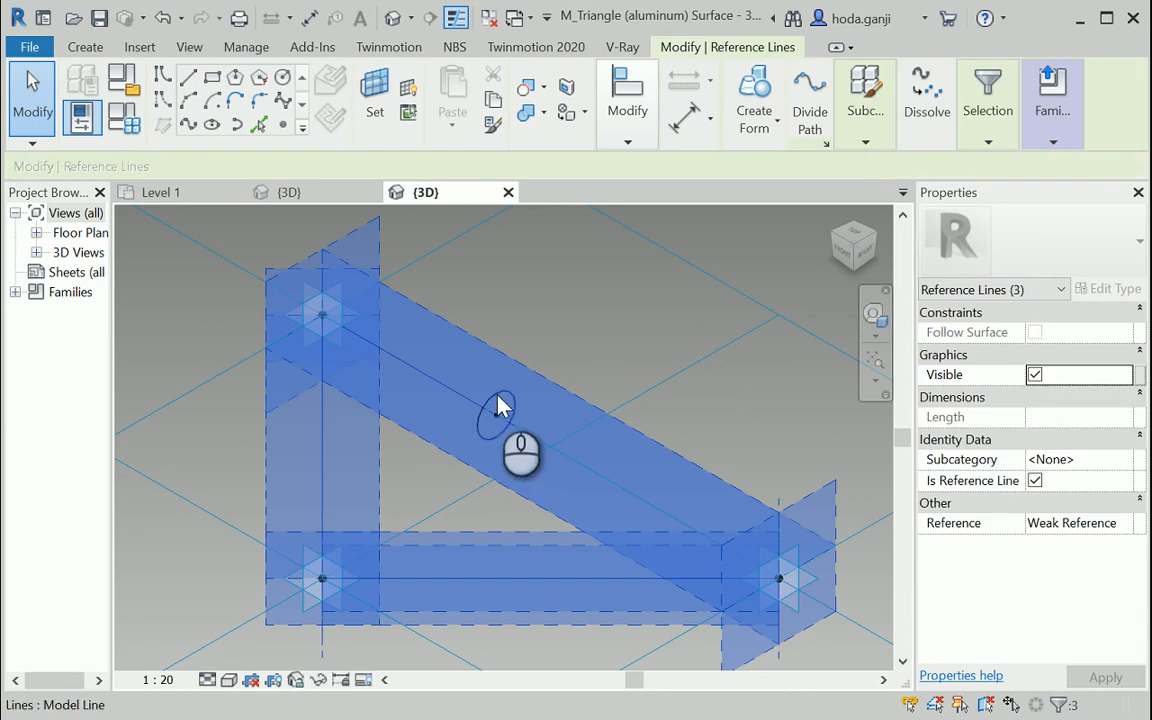
click(586, 314)
- Create a solid tubular frame form by sweeping the circle along the chain of three triangle reference lines
key(Tab)
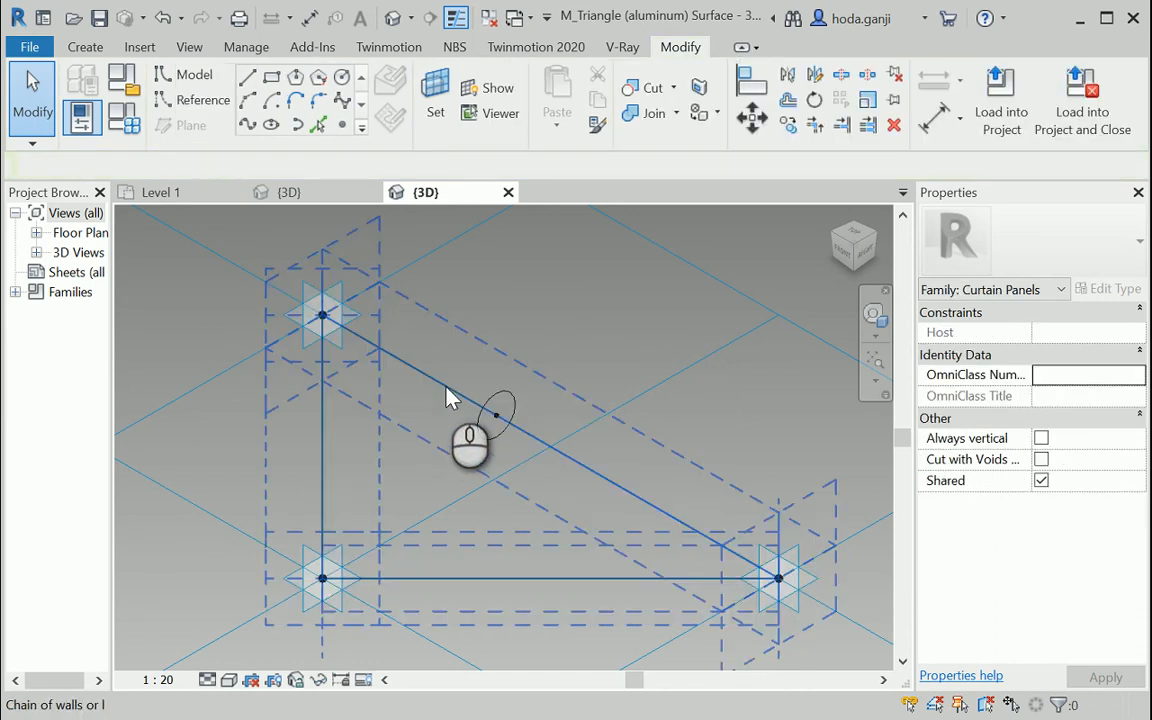
key(Tab)
key(Tab)
key(Tab)
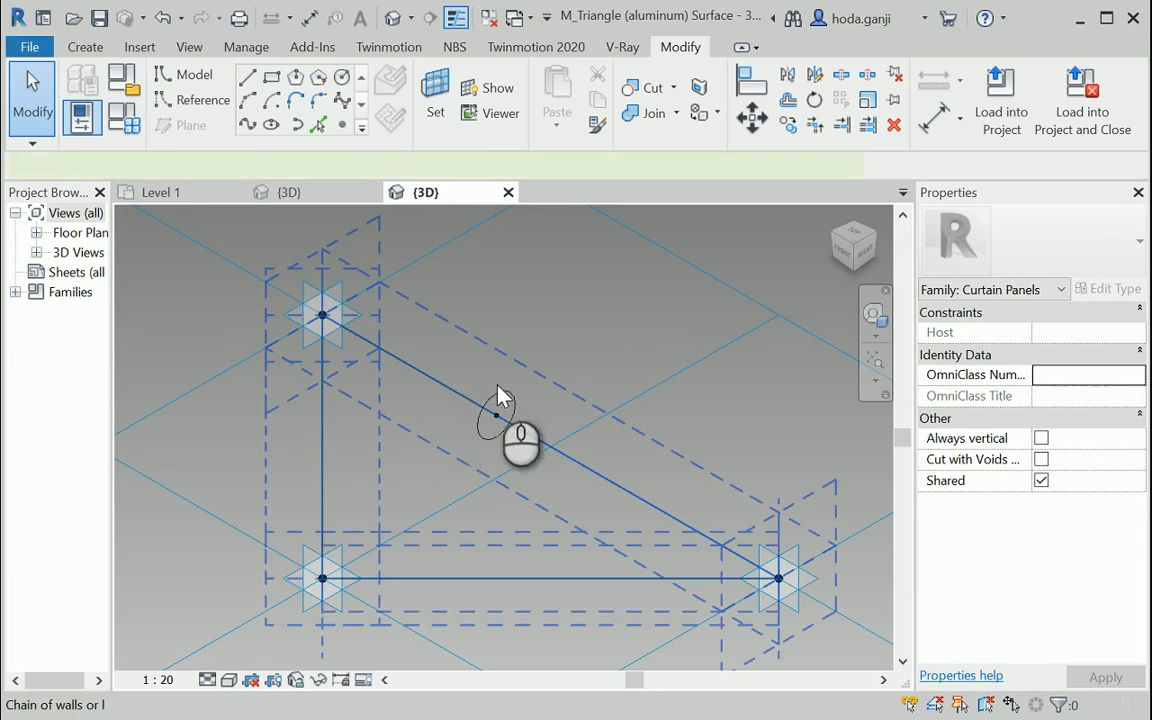
click(498, 398)
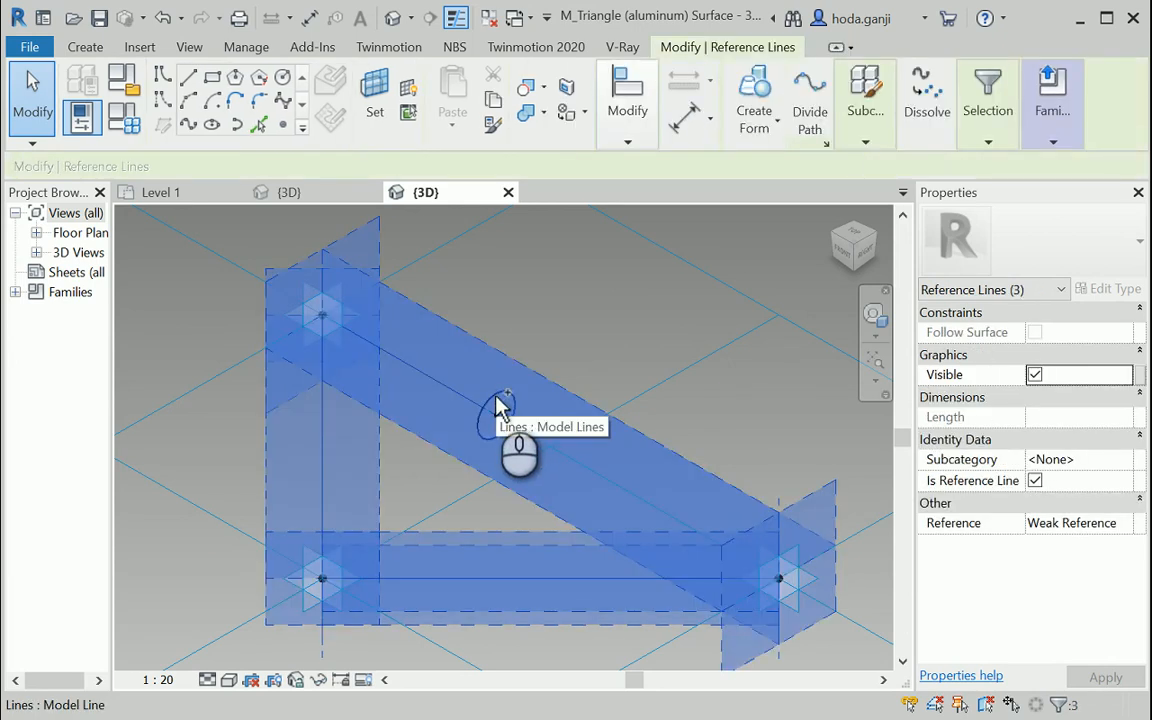
ctrl+click(500, 405)
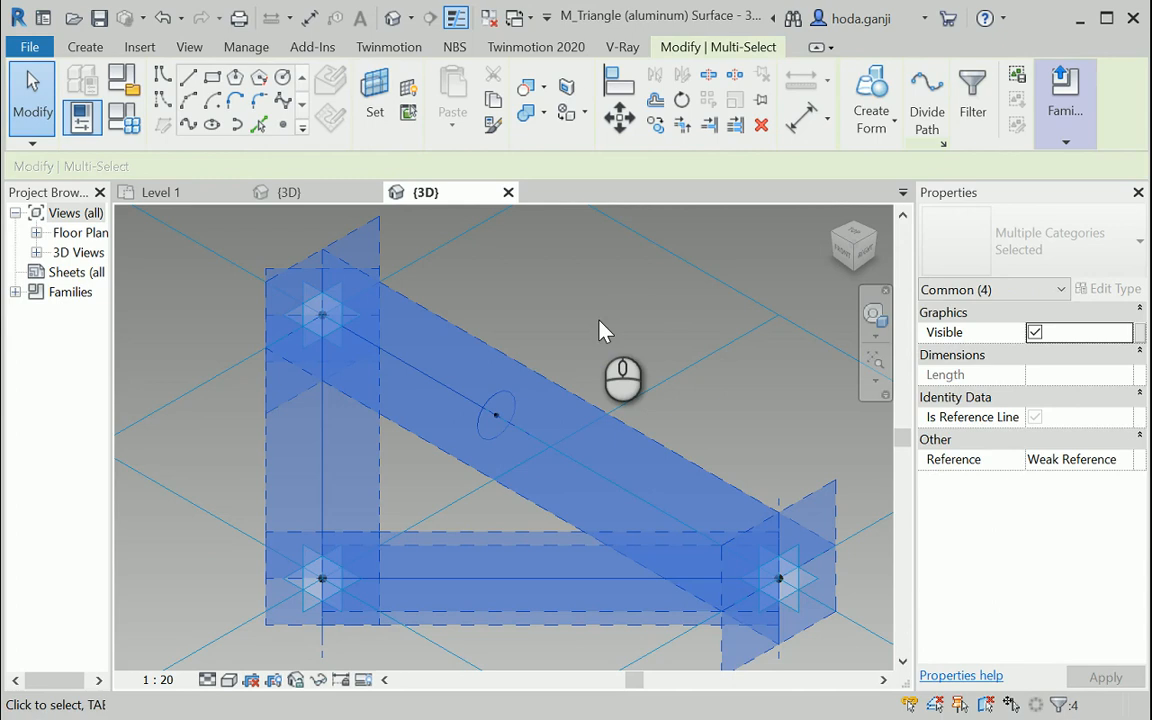
click(871, 100)
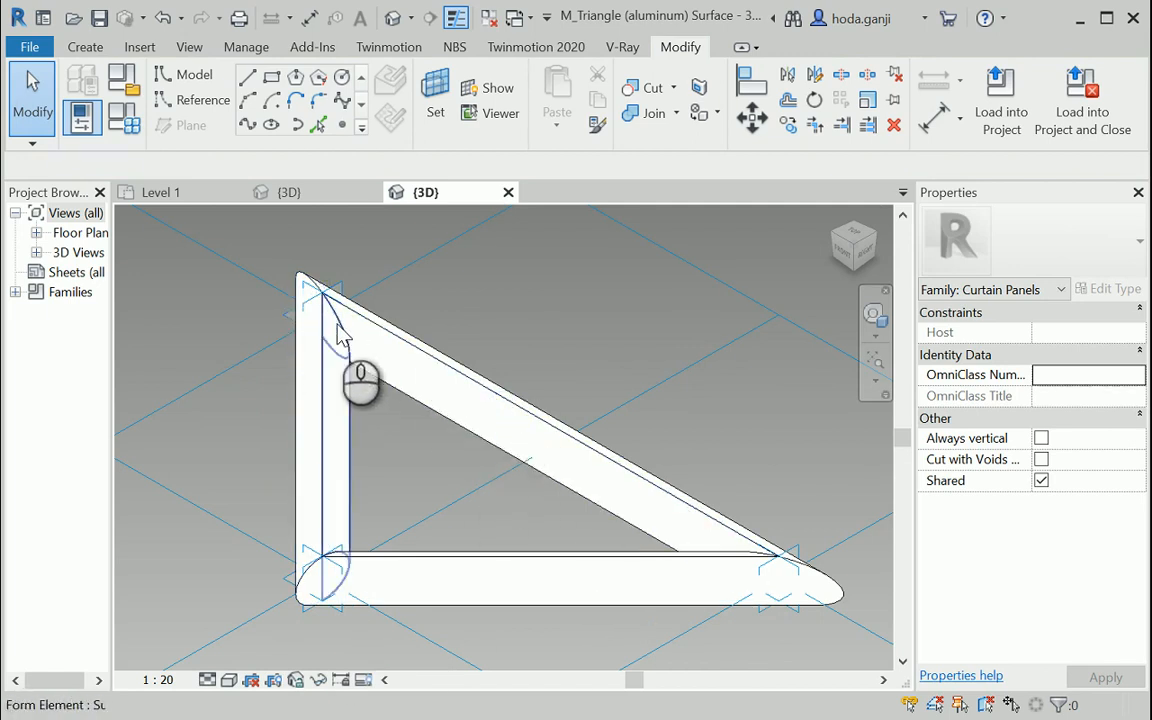
scroll(368, 553, down, 2)
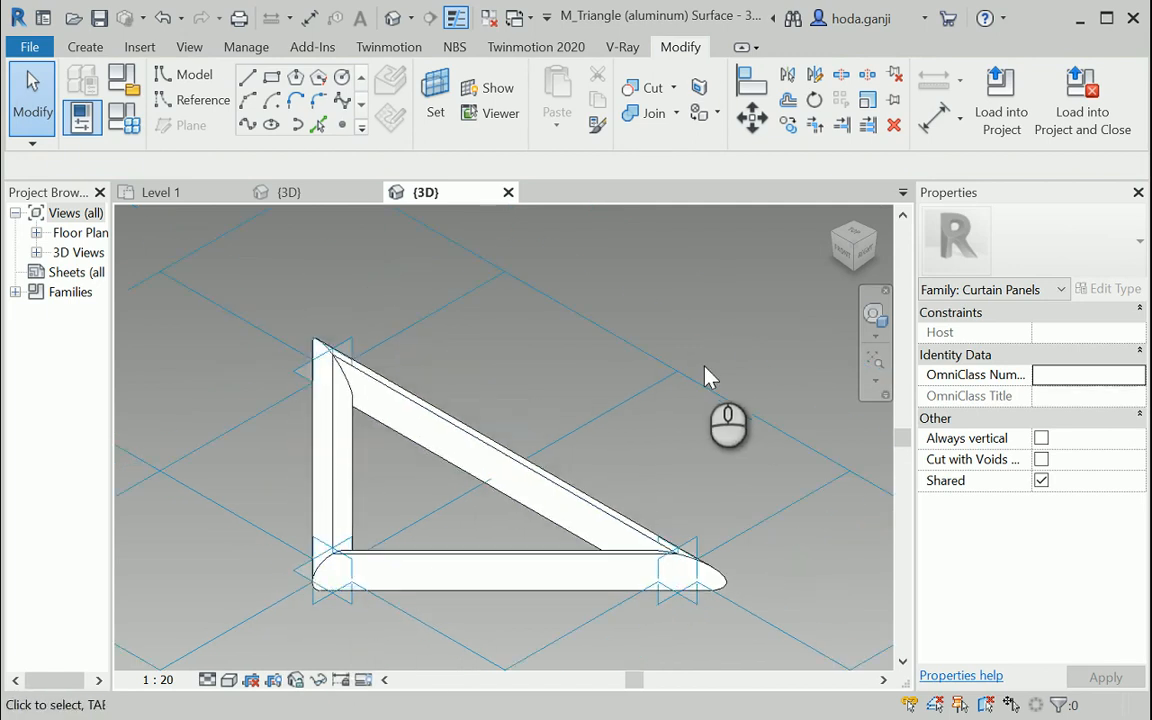
click(716, 338)
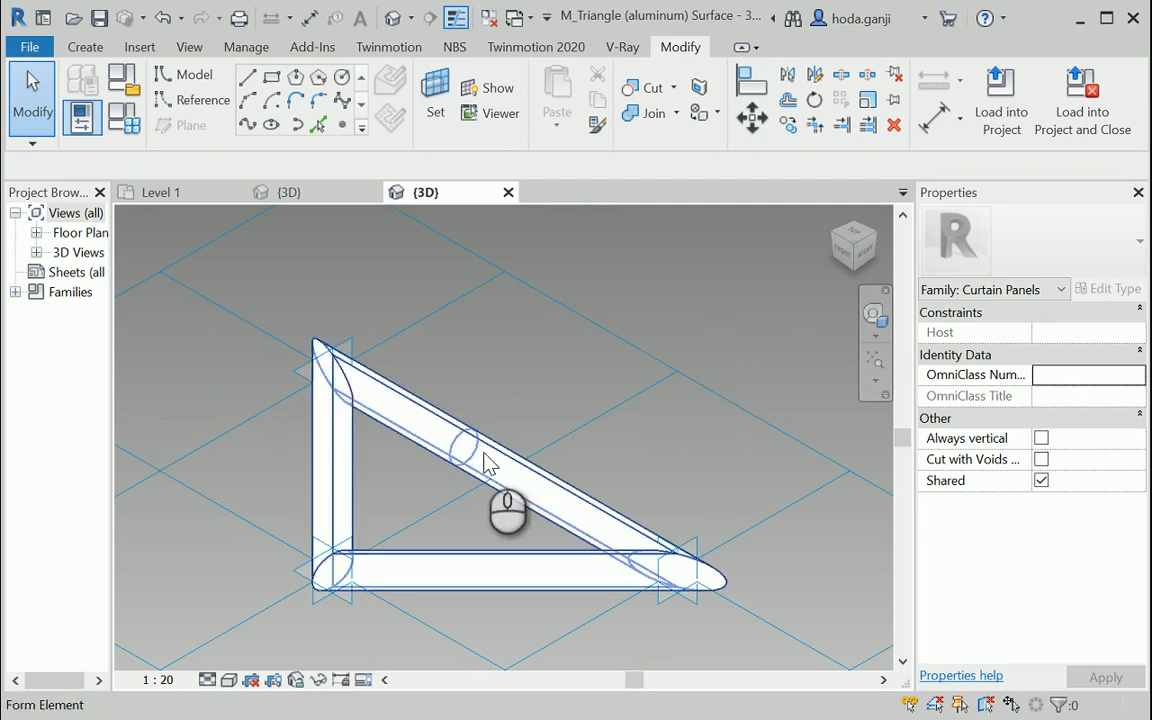
- Open the material selection for the triangular frame form without associating a family parameter
click(487, 463)
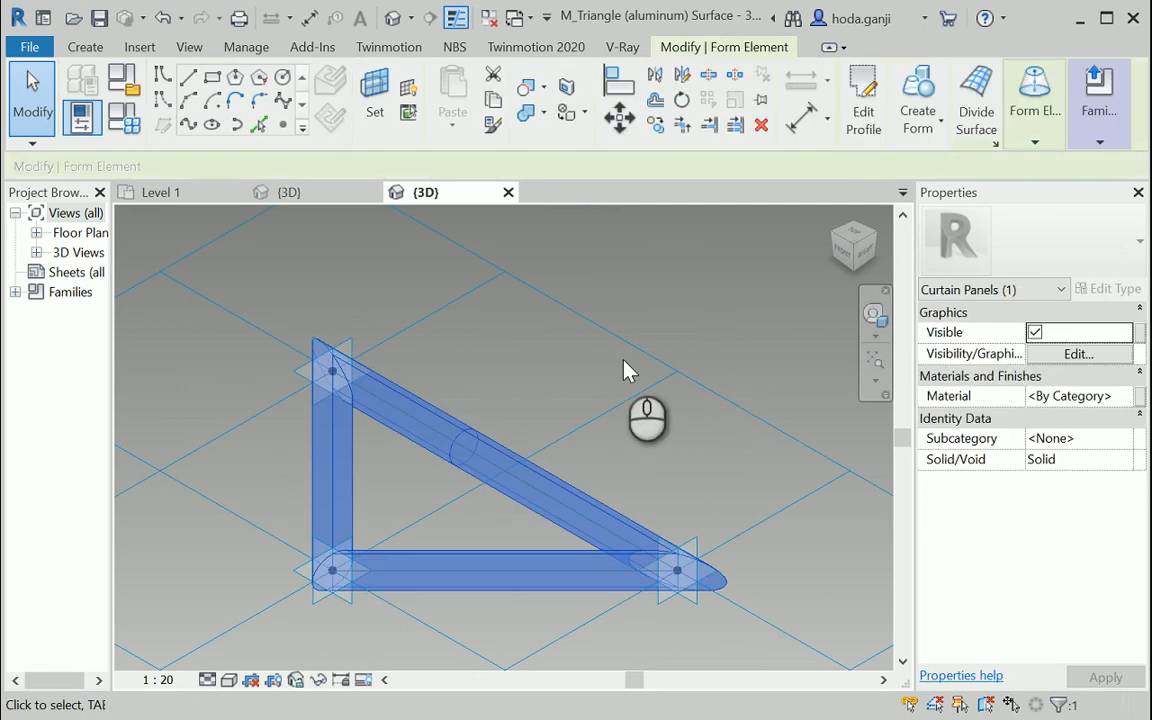
click(1139, 396)
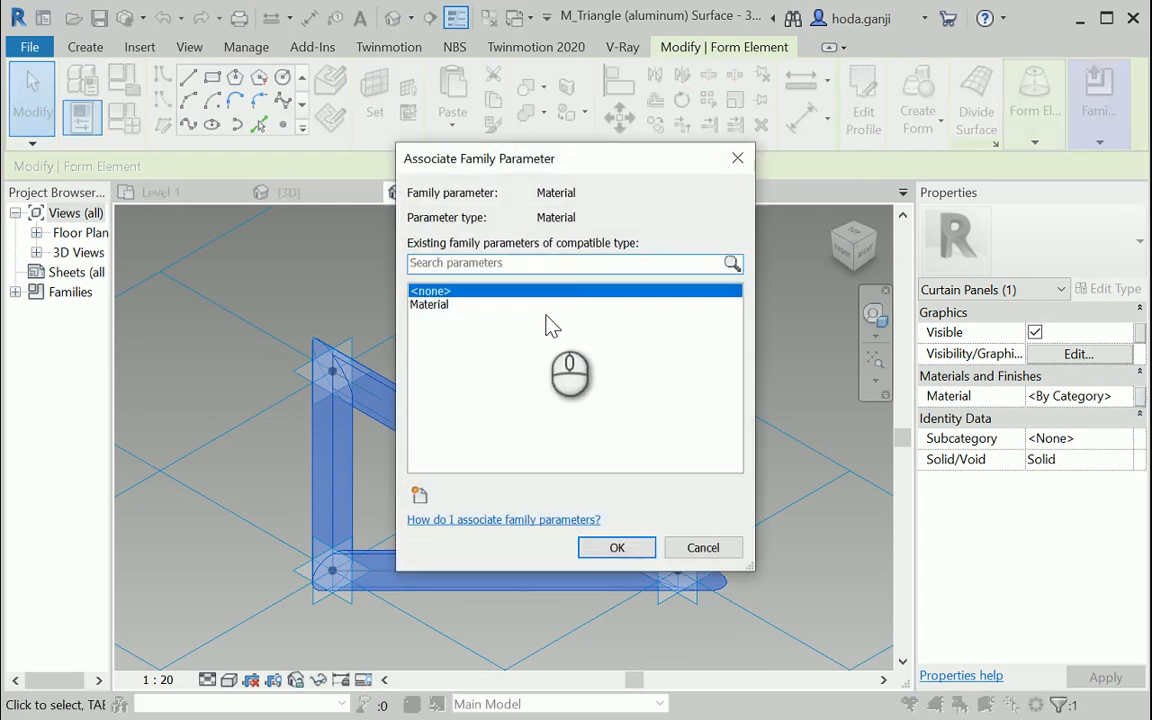
click(703, 547)
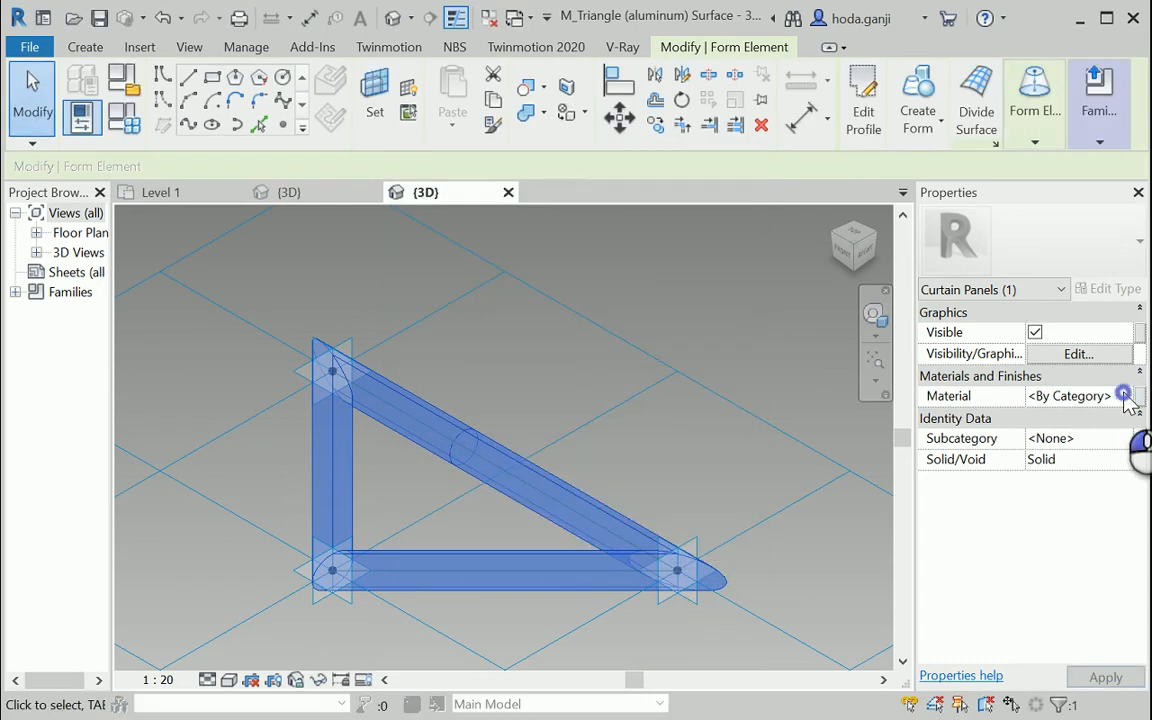
click(1124, 396)
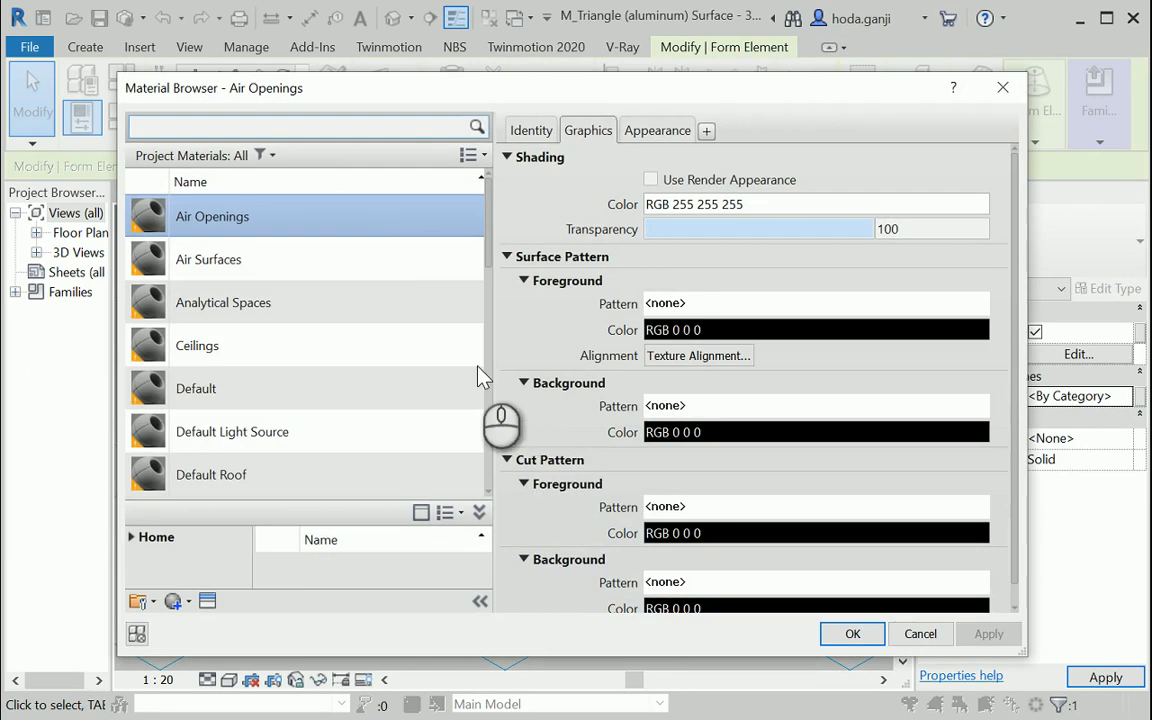
- Search the available materials for "aluminu" and clear the search
click(352, 125)
text(a)
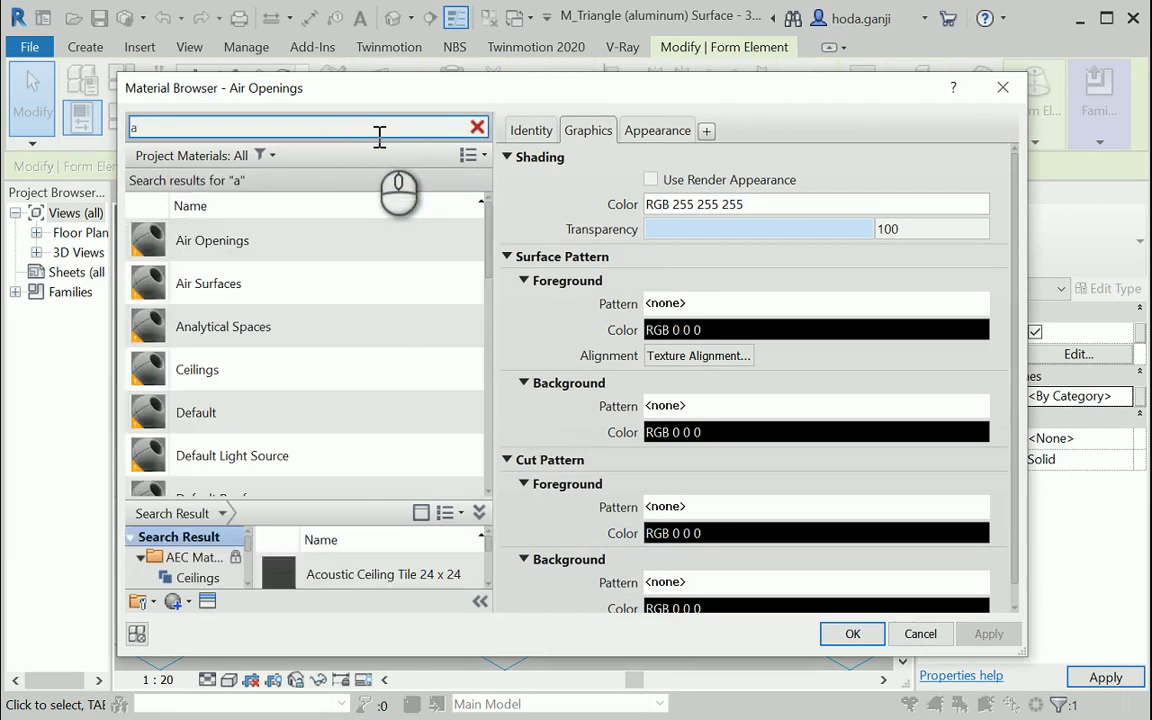
text(lu)
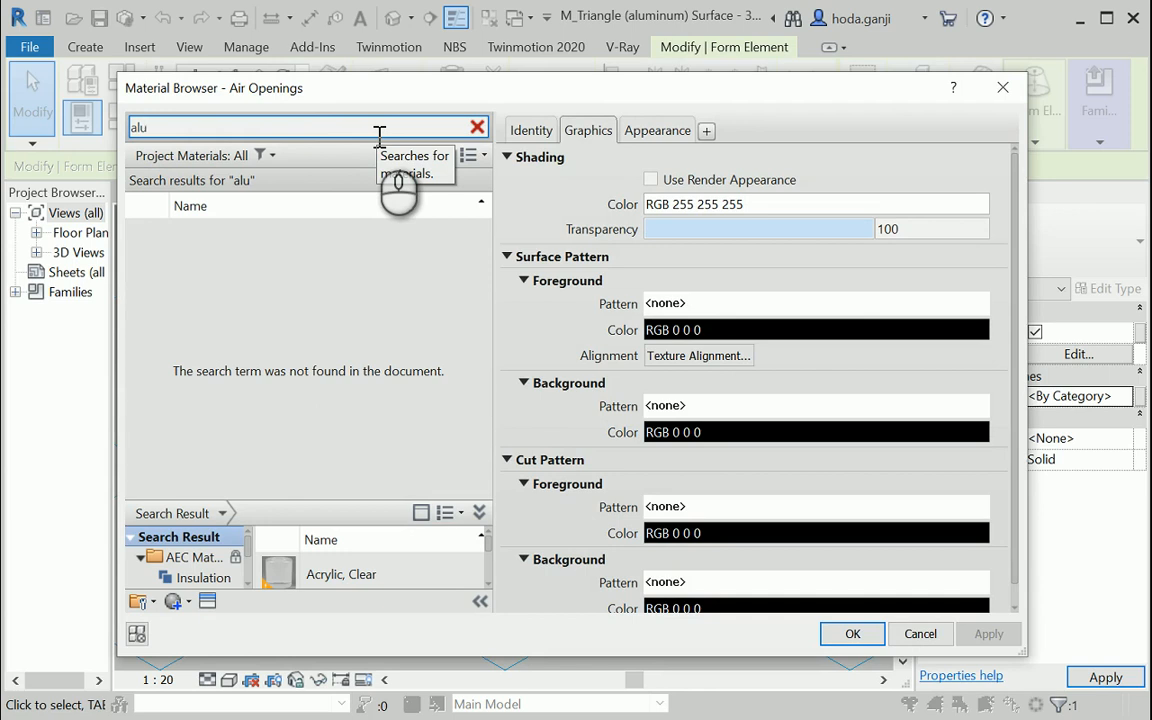
text(minu)
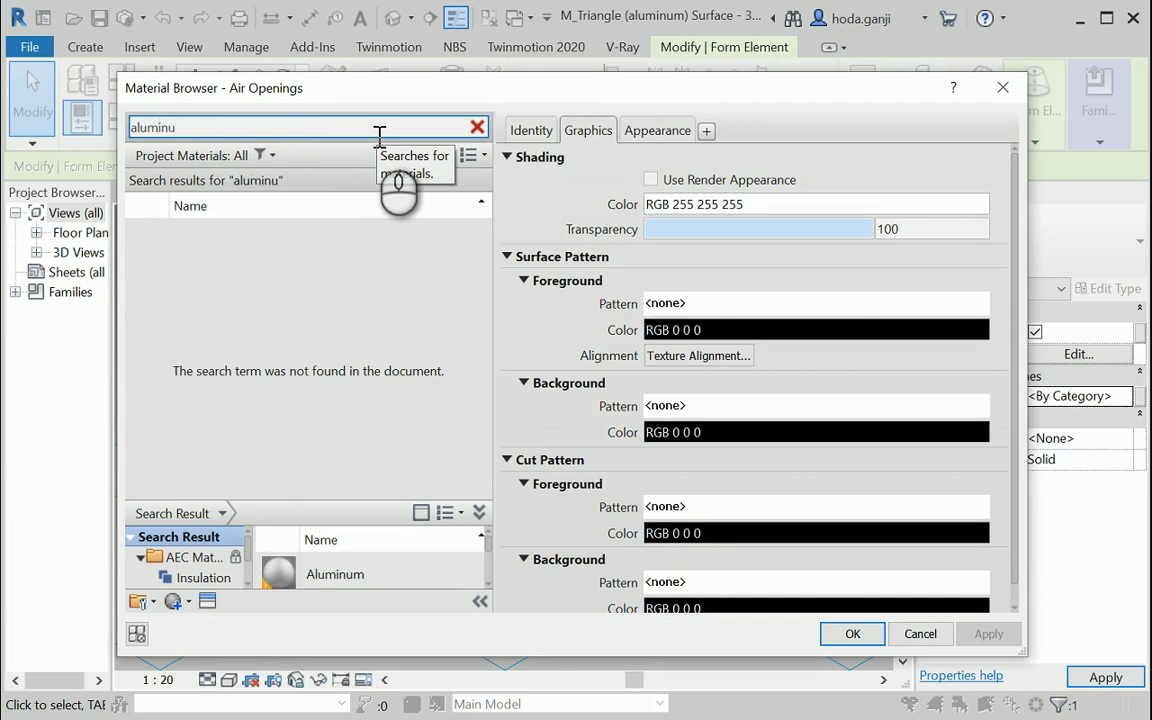
click(477, 127)
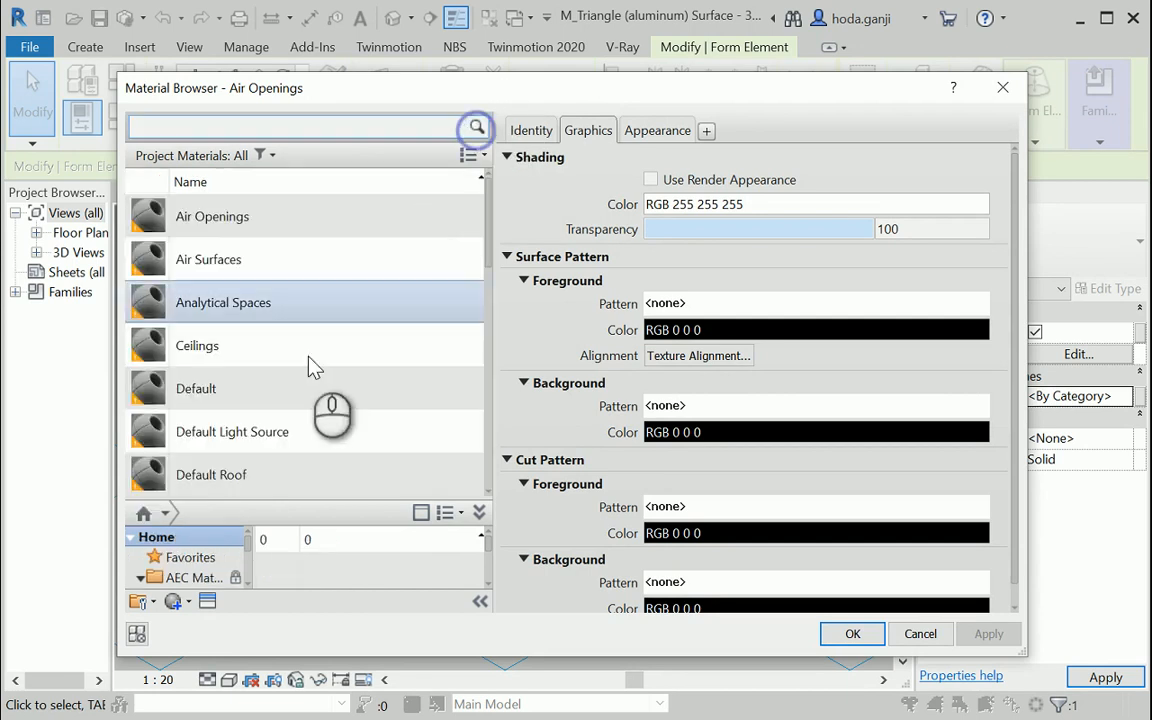
- Create a new material and name it Aluminum
click(186, 603)
click(206, 623)
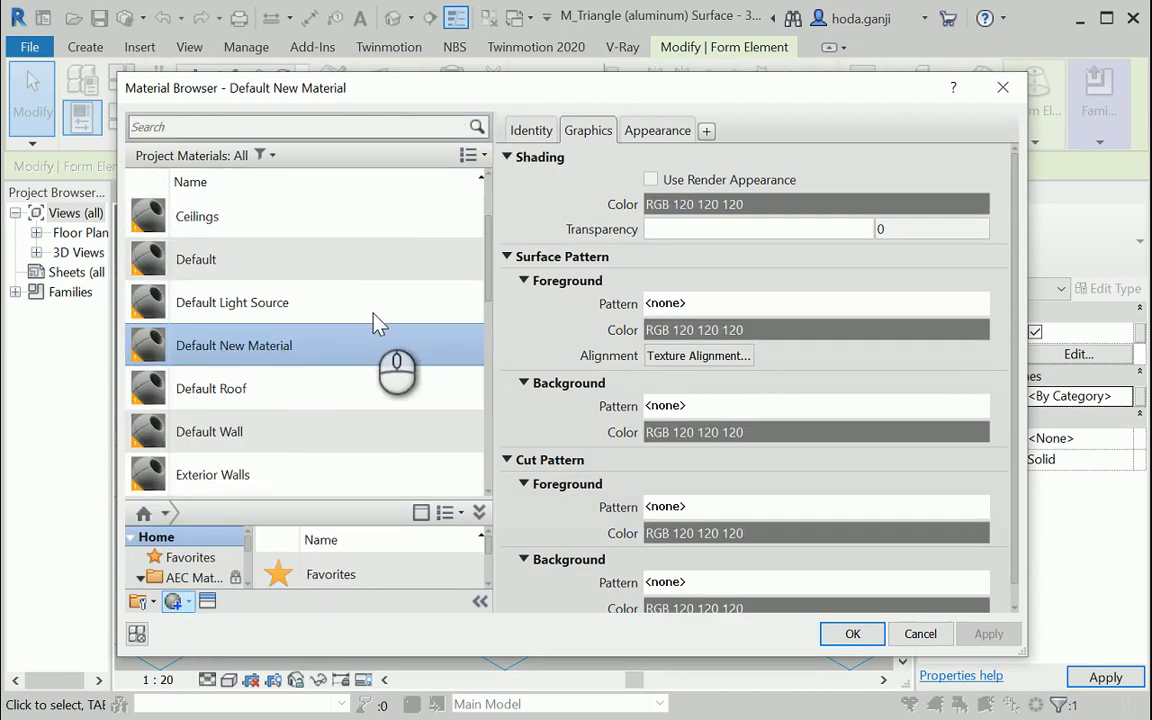
click(278, 344)
right_click(278, 344)
click(315, 397)
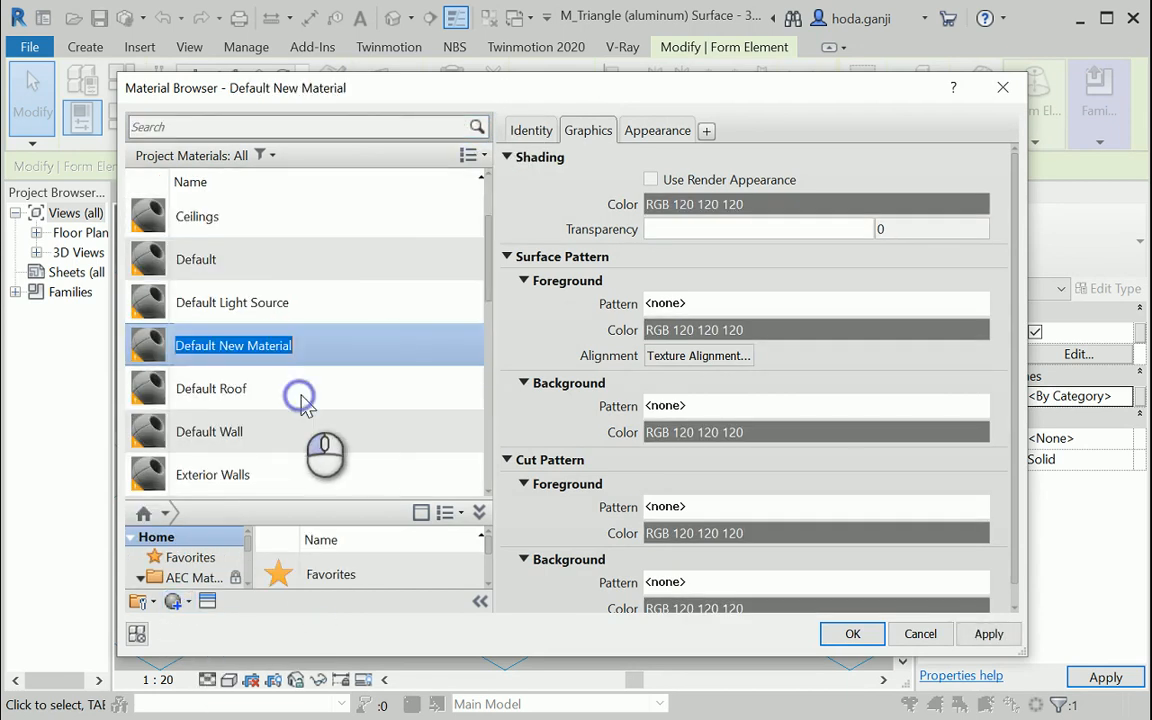
text(Alumi)
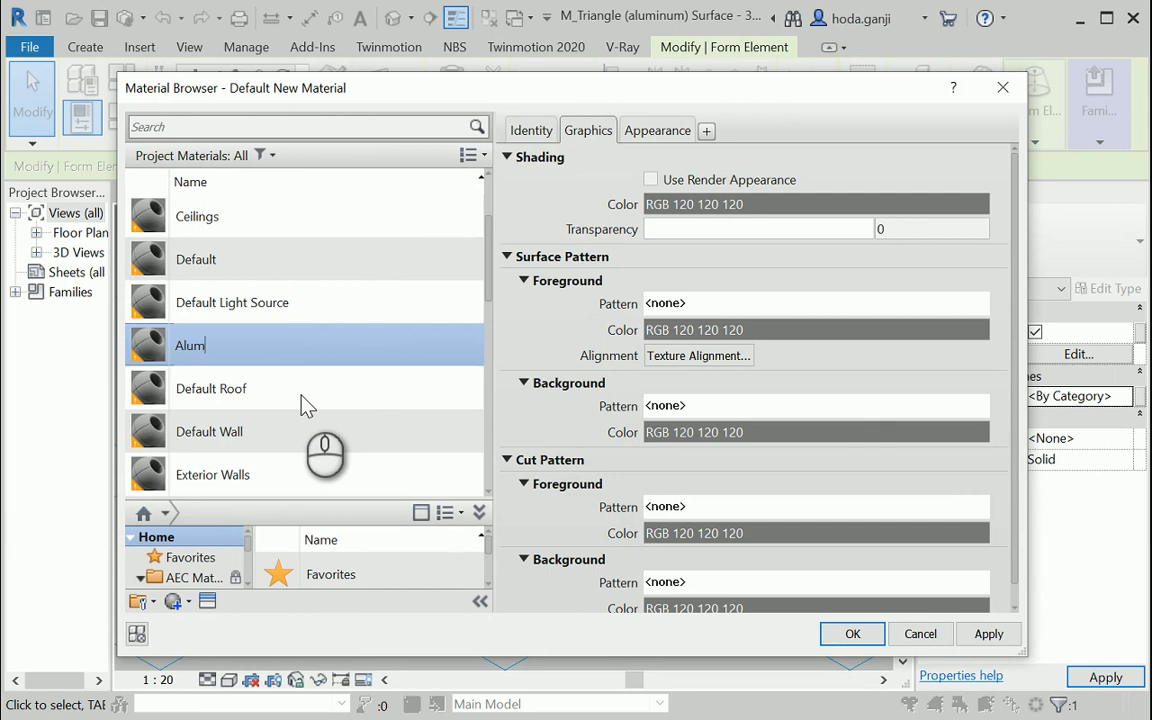
text(num)
key(Return)
- Search the appearance assets for "alumi" and apply Aluminum - Anodized Glossy (Grey) to the Aluminum material
click(207, 601)
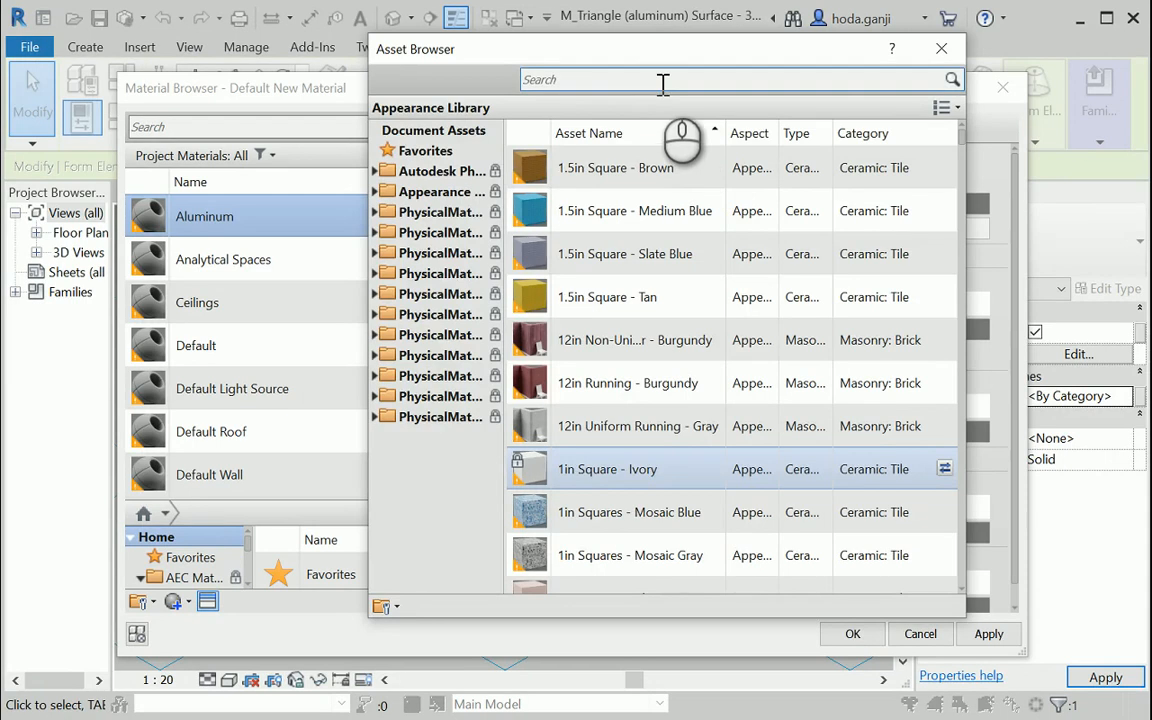
click(662, 82)
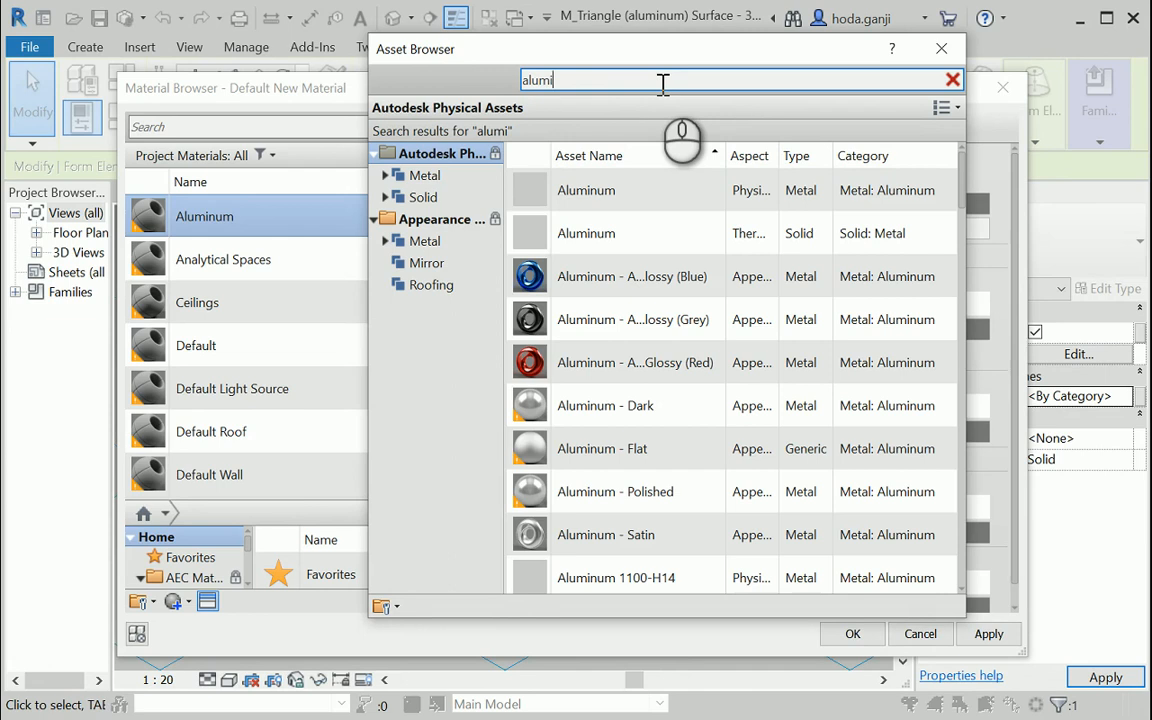
double_click(659, 323)
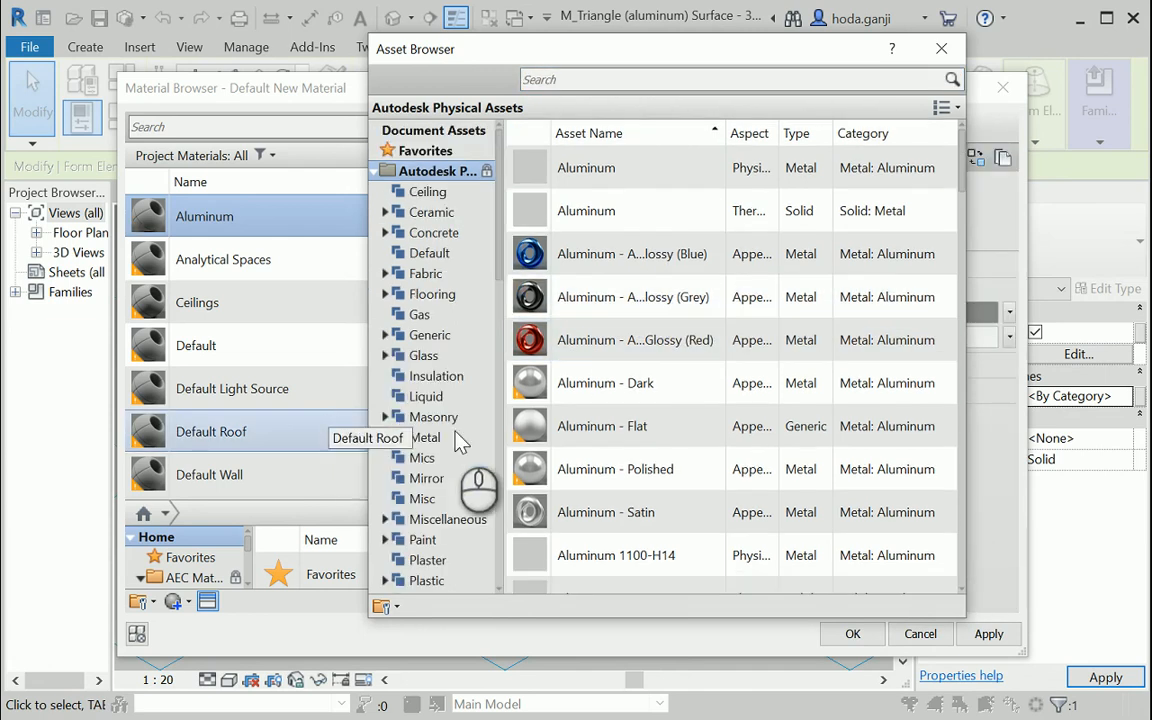
scroll(877, 405, down, 1)
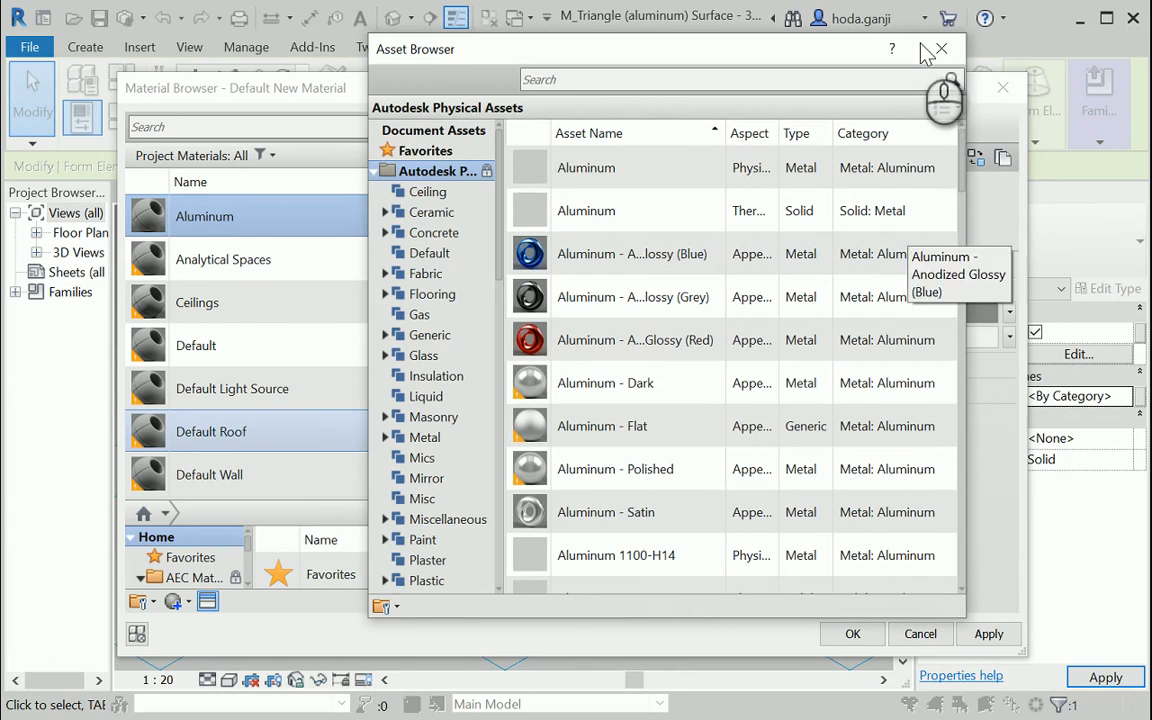
click(942, 50)
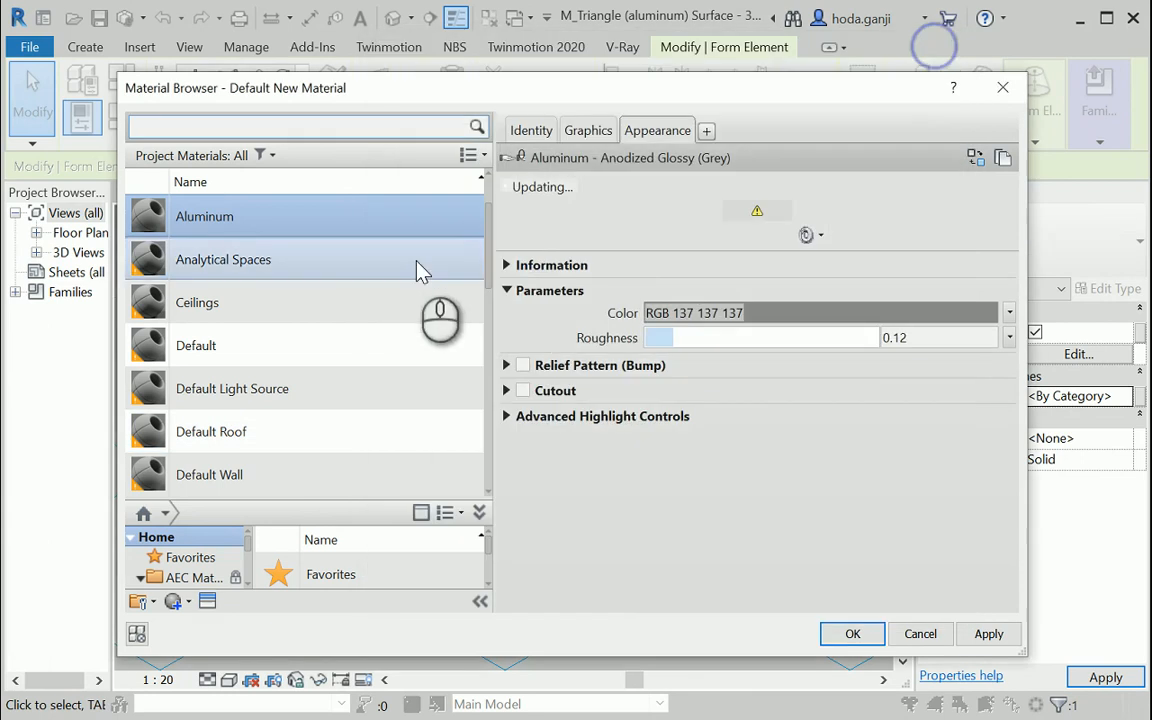
- Set the Aluminum material's shading color to RGB 72 72 72 and accept the material for the triangular frame
click(588, 130)
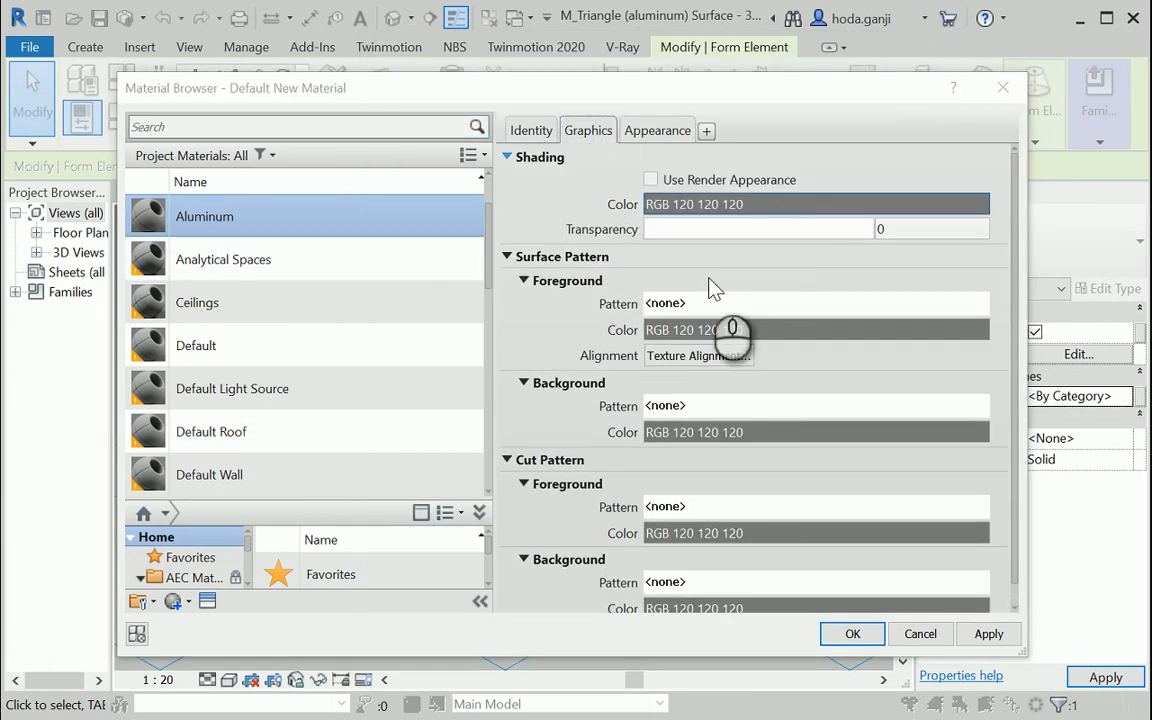
click(710, 330)
click(805, 352)
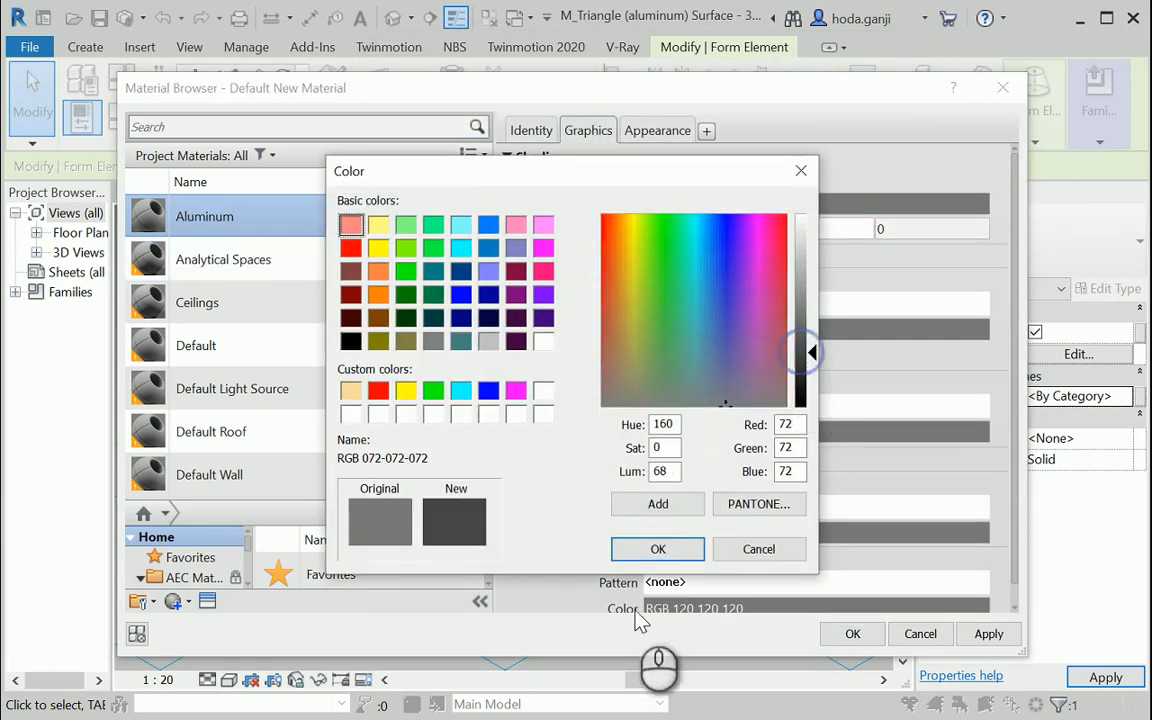
click(658, 549)
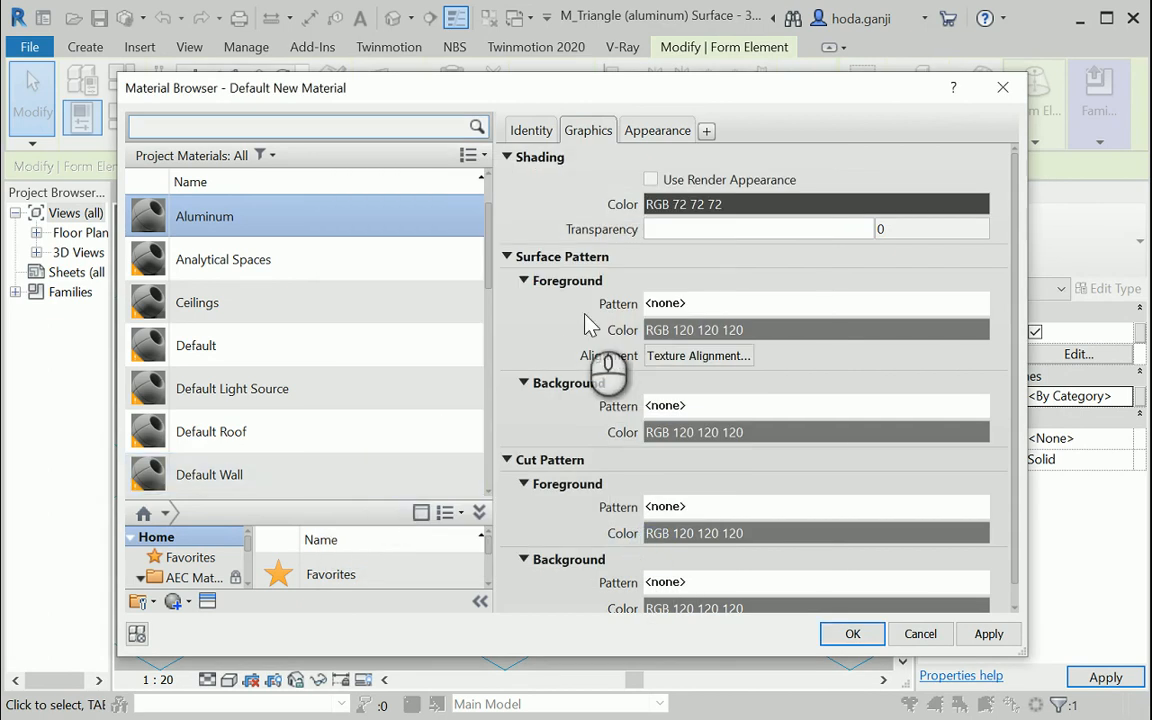
key(Return)
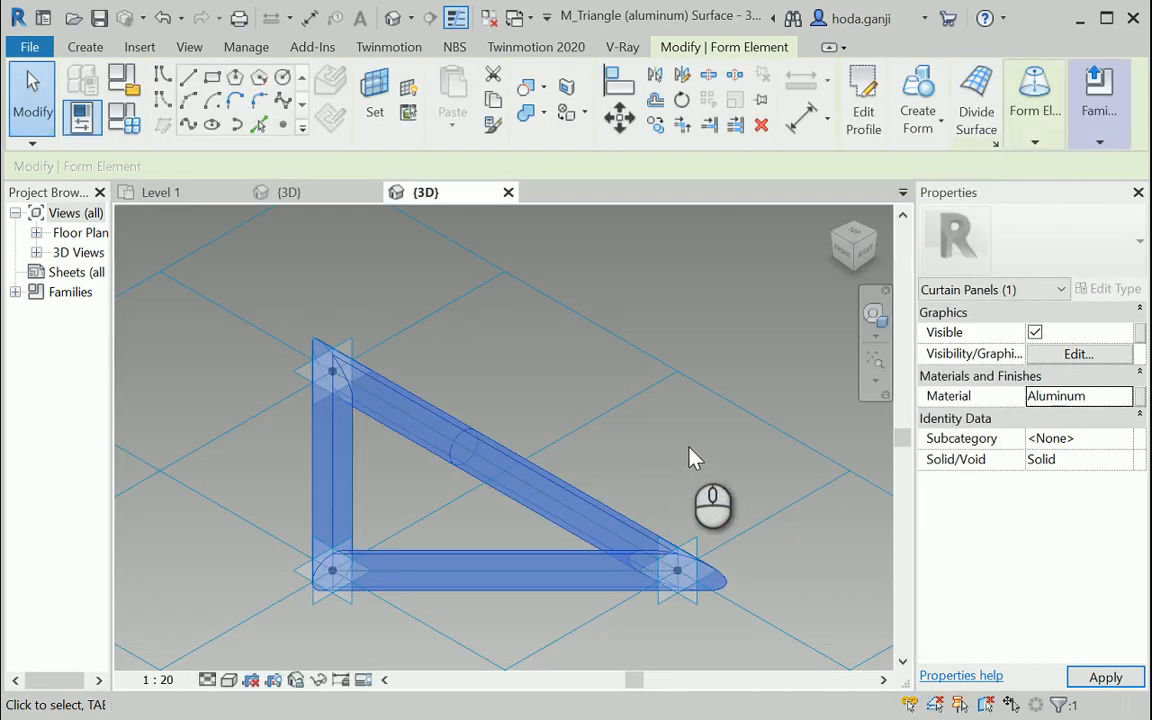
- Deselect the triangular frame and display the panel family's 3D view in the Shaded visual style
click(690, 458)
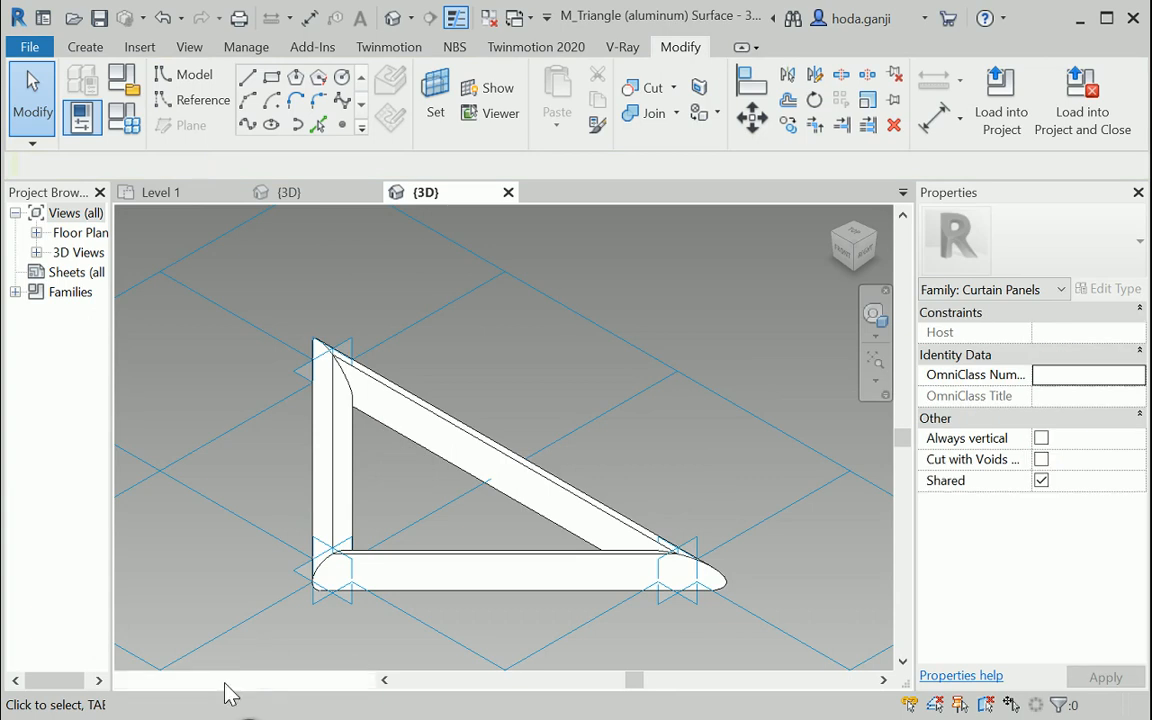
click(229, 683)
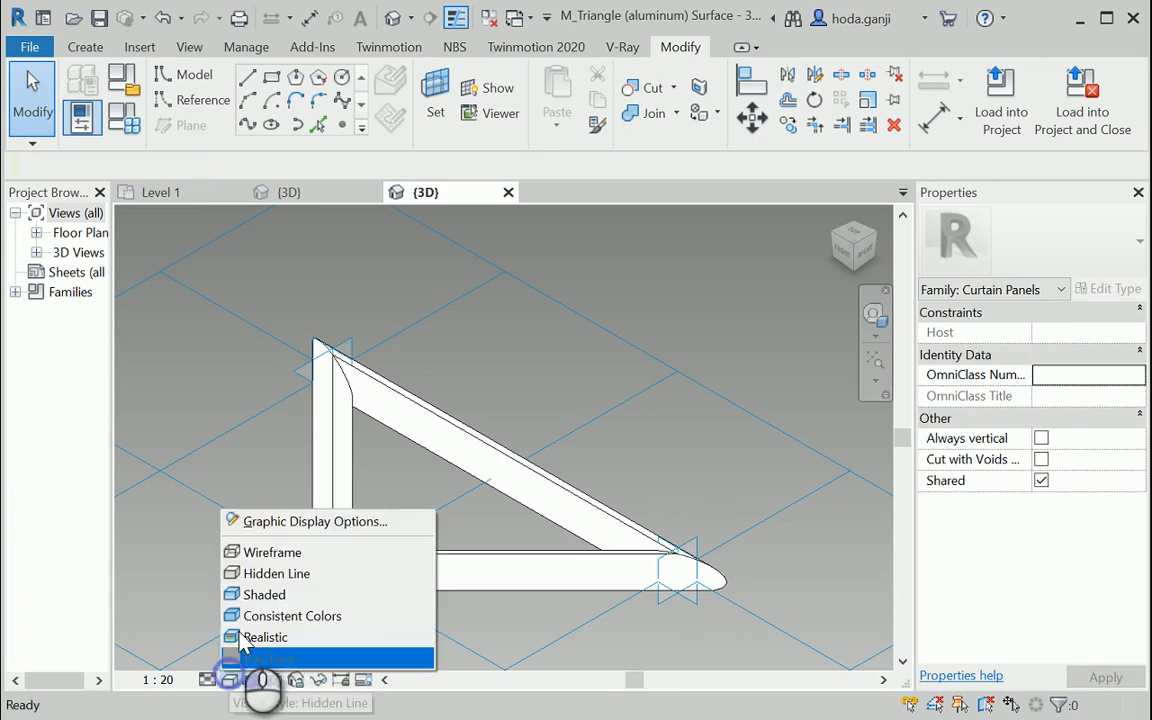
click(262, 592)
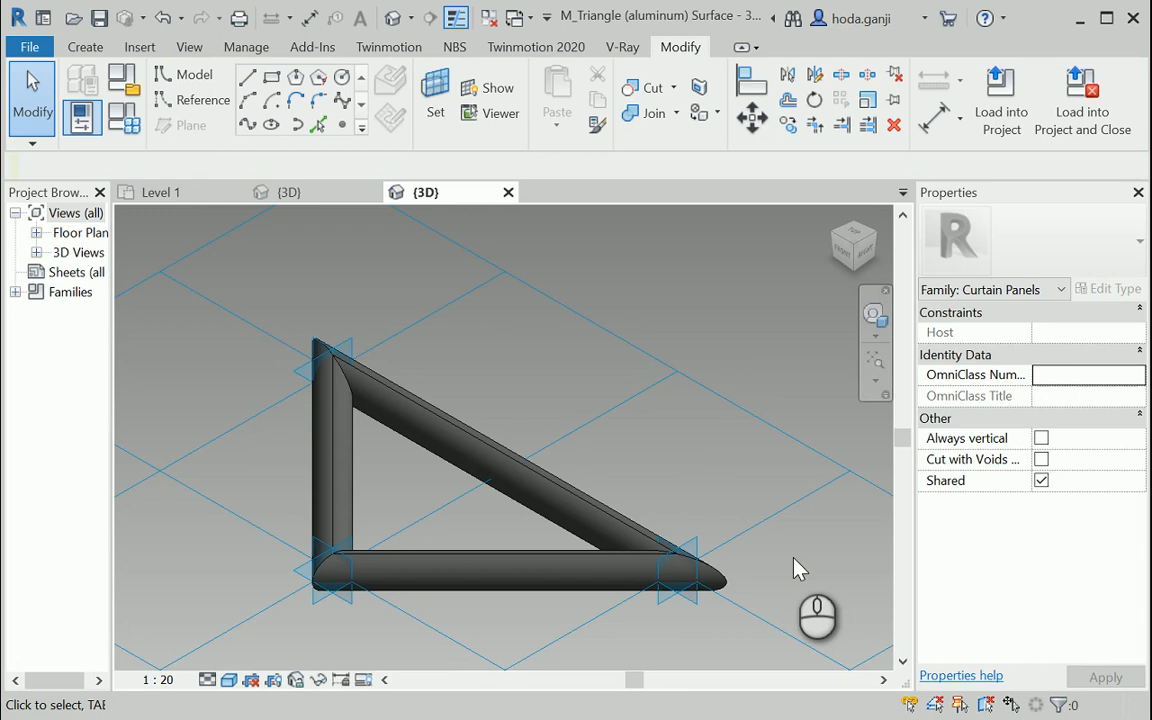
- Load the aluminum triangle panel family into the tower project and open the project's default 3D view
click(999, 102)
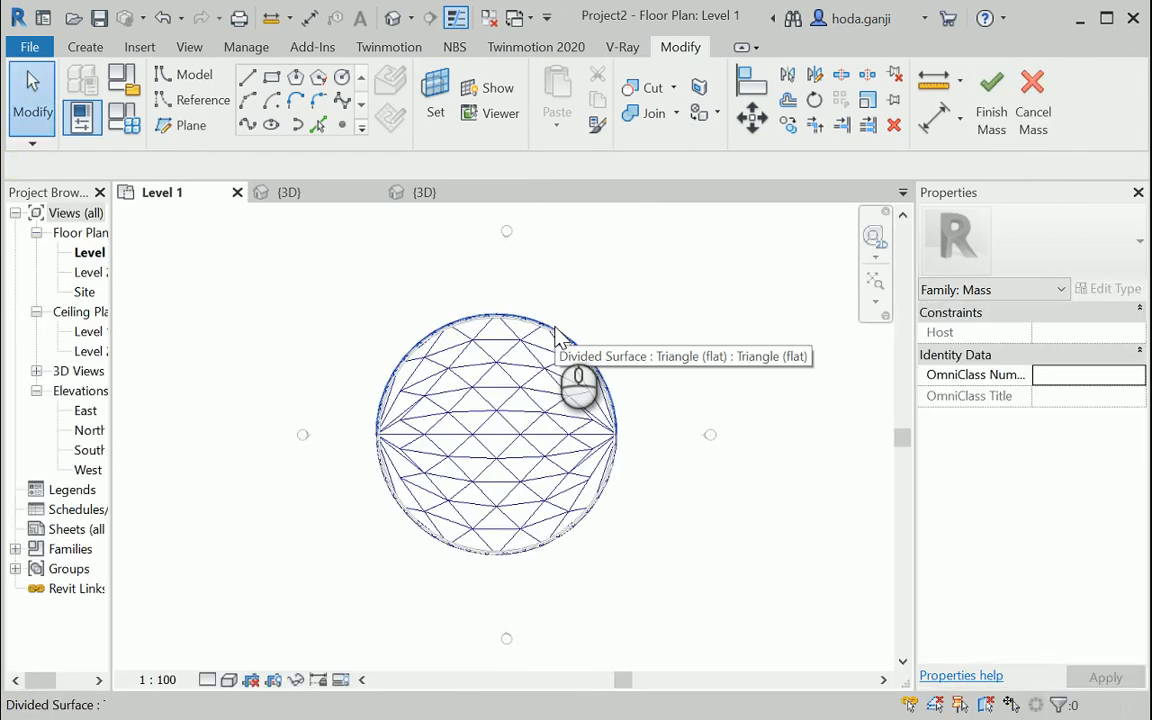
scroll(630, 415, down, 4)
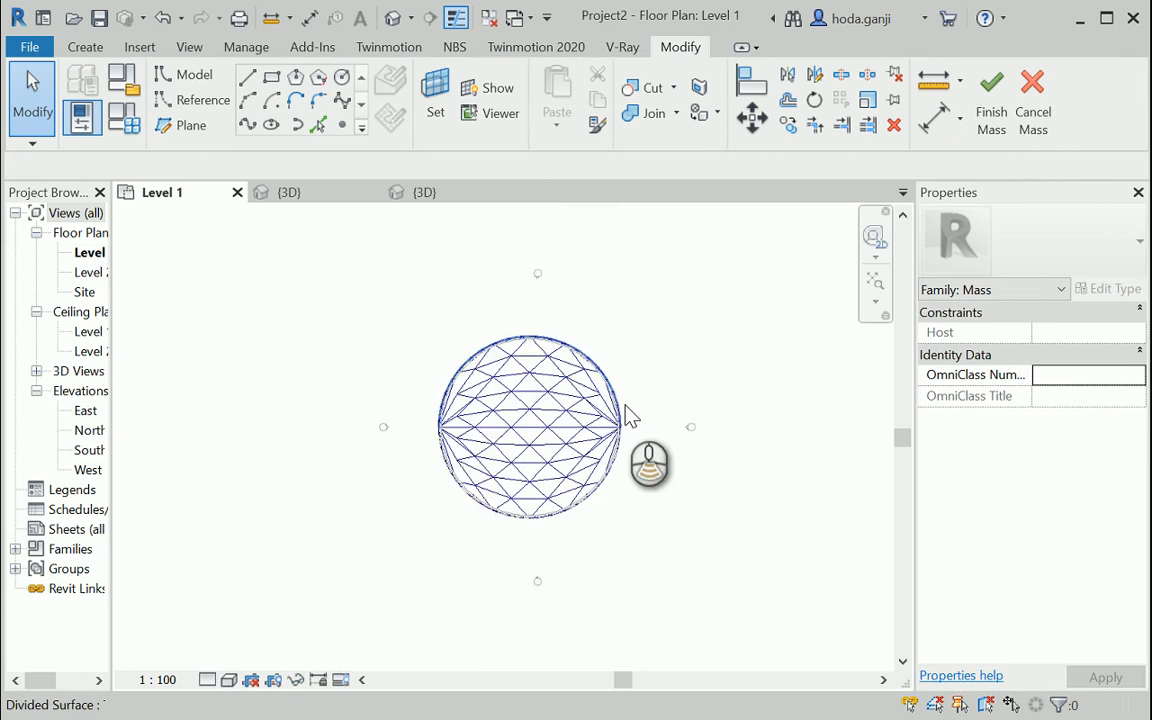
scroll(686, 391, up, 3)
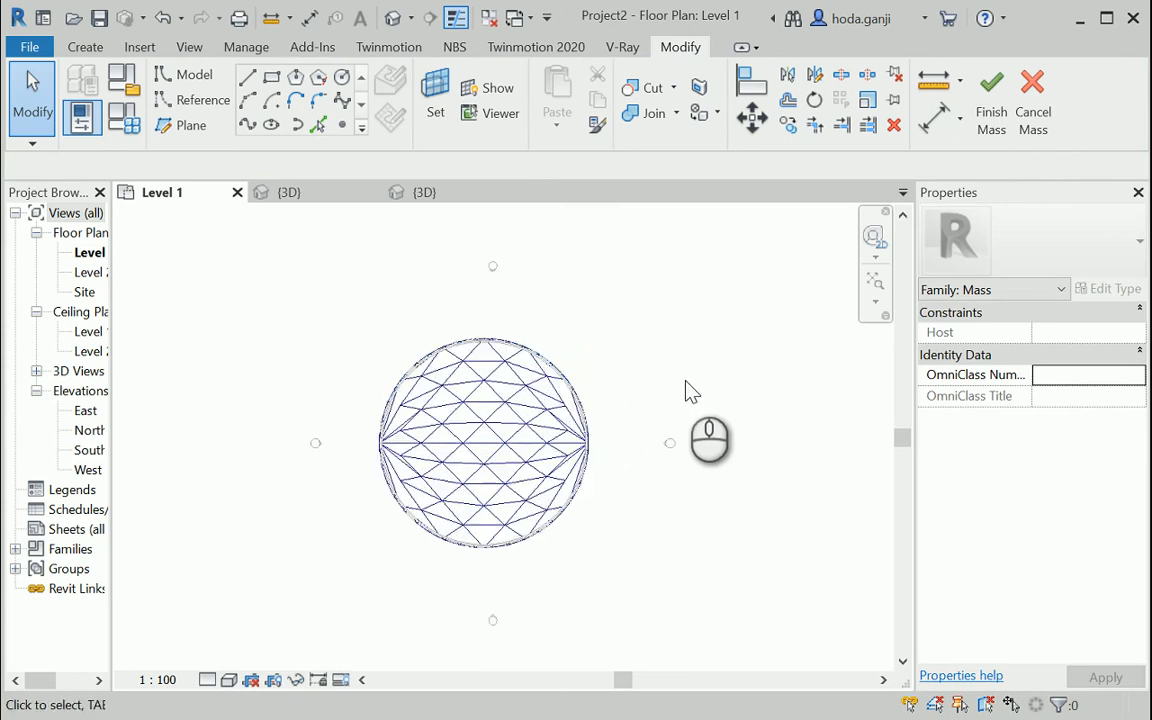
scroll(686, 388, down, 2)
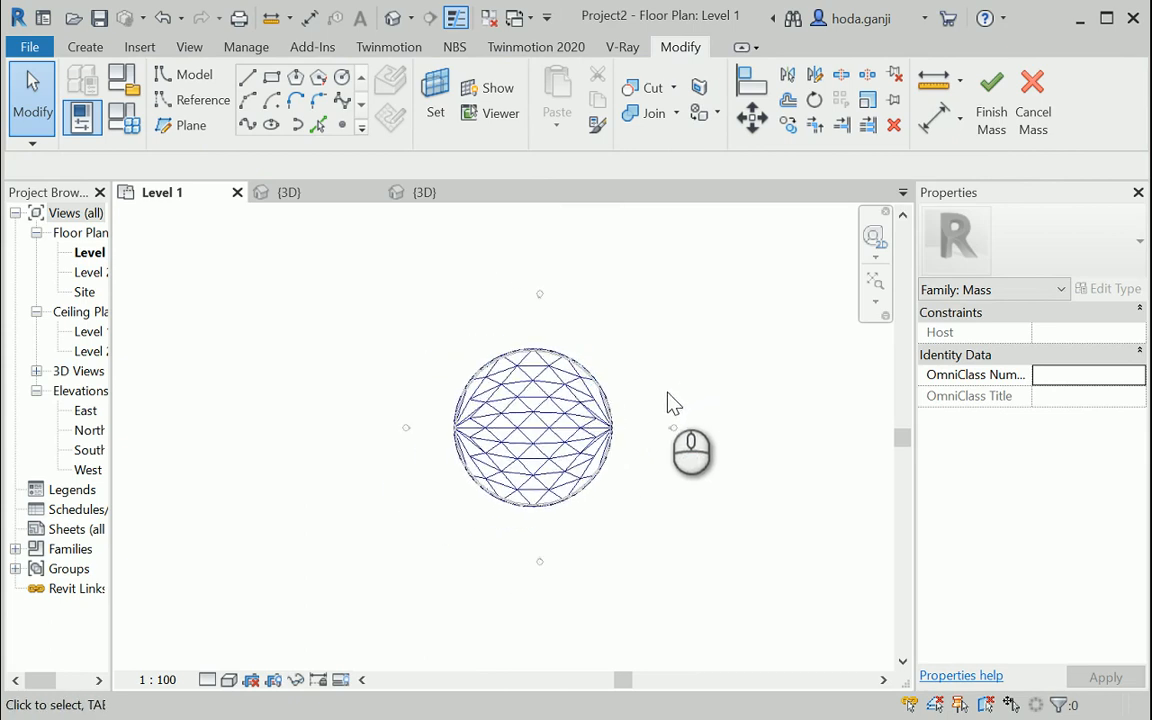
scroll(584, 419, down, 3)
middle_drag(565, 428, 553, 490)
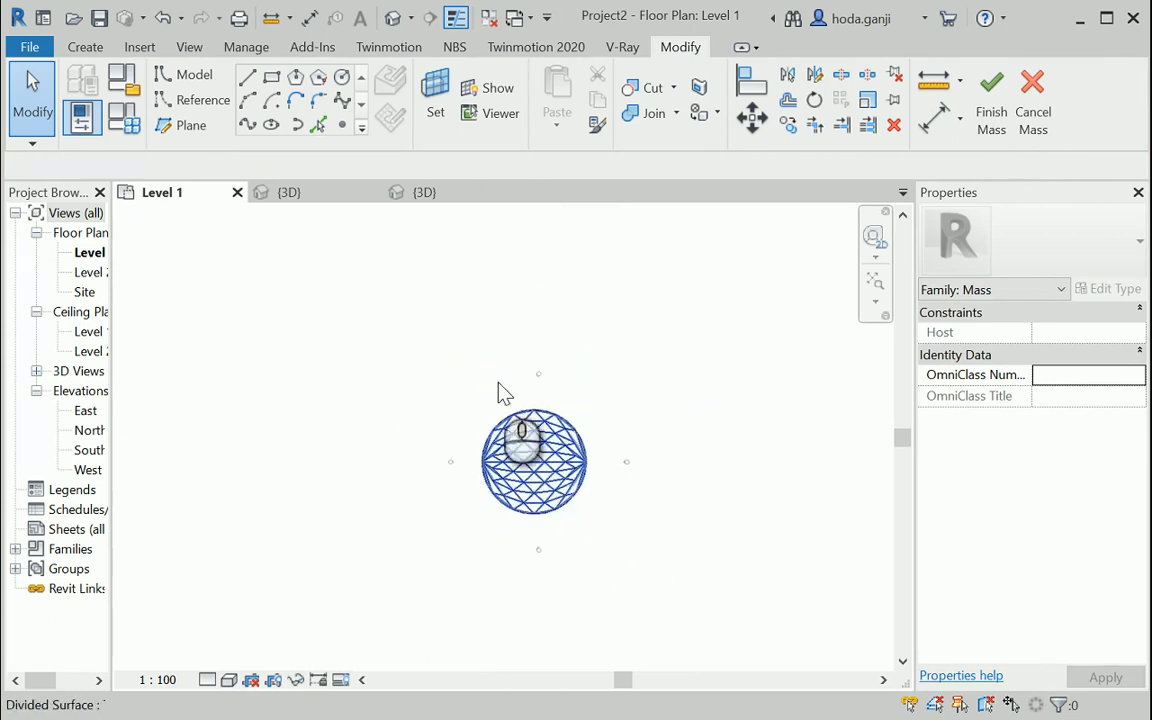
click(393, 18)
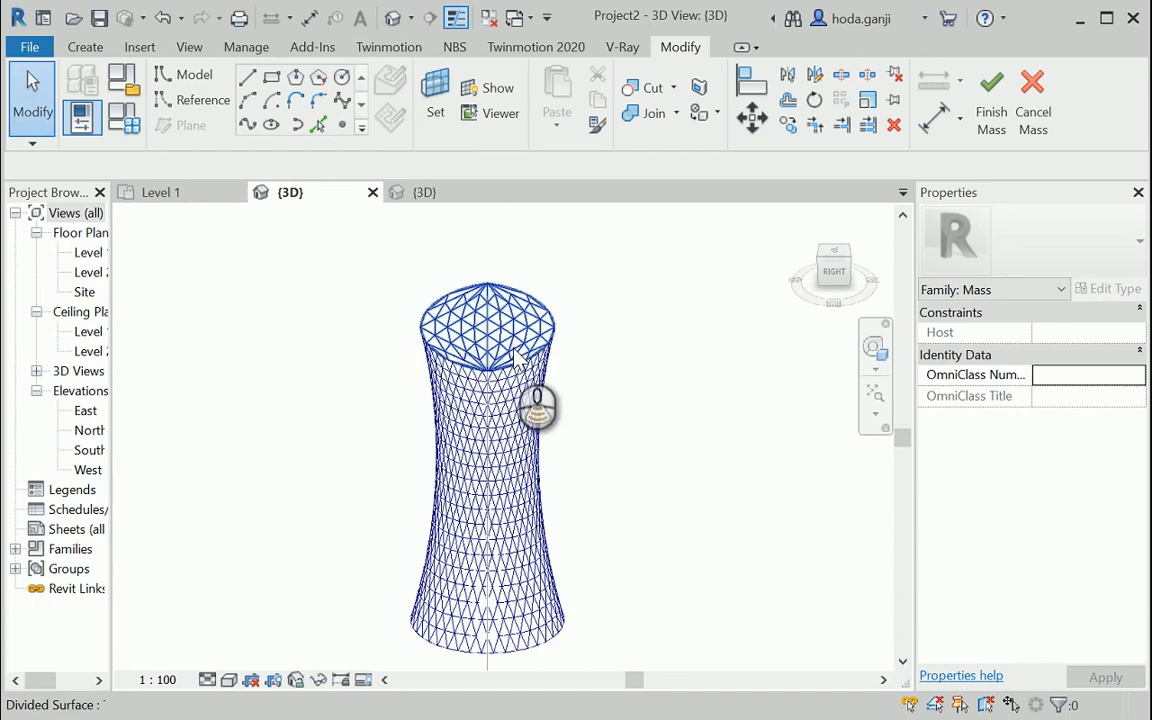
scroll(648, 470, down, 2)
scroll(520, 425, up, 2)
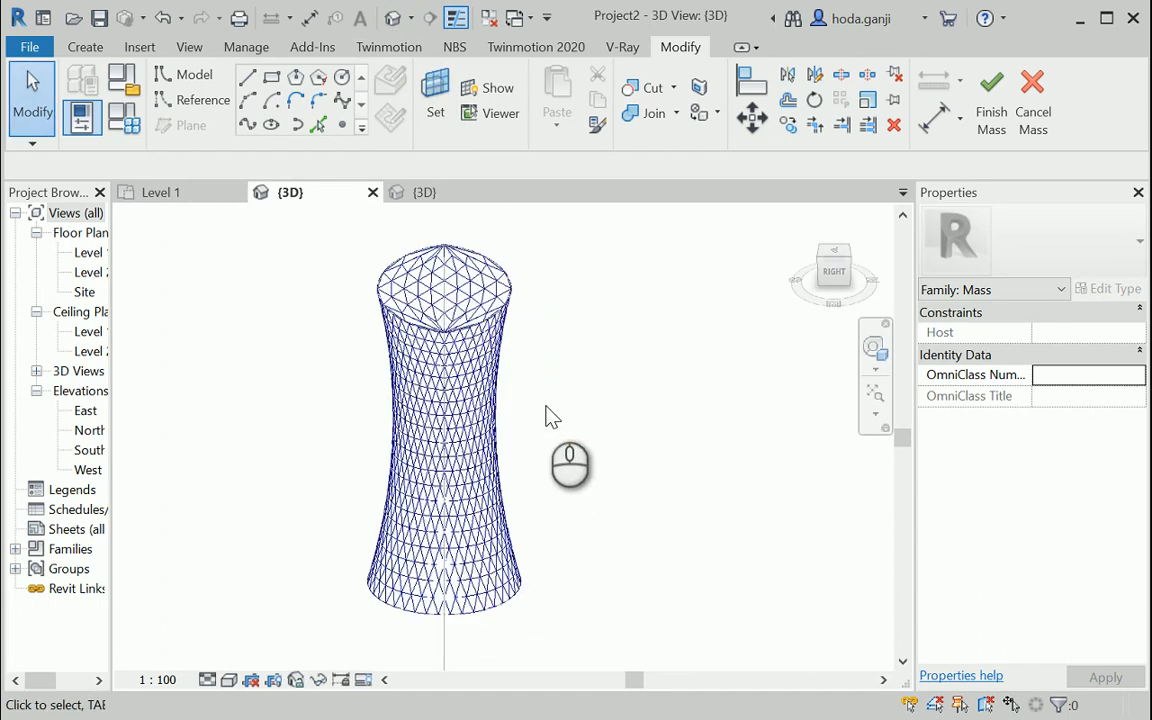
scroll(620, 365, down, 1)
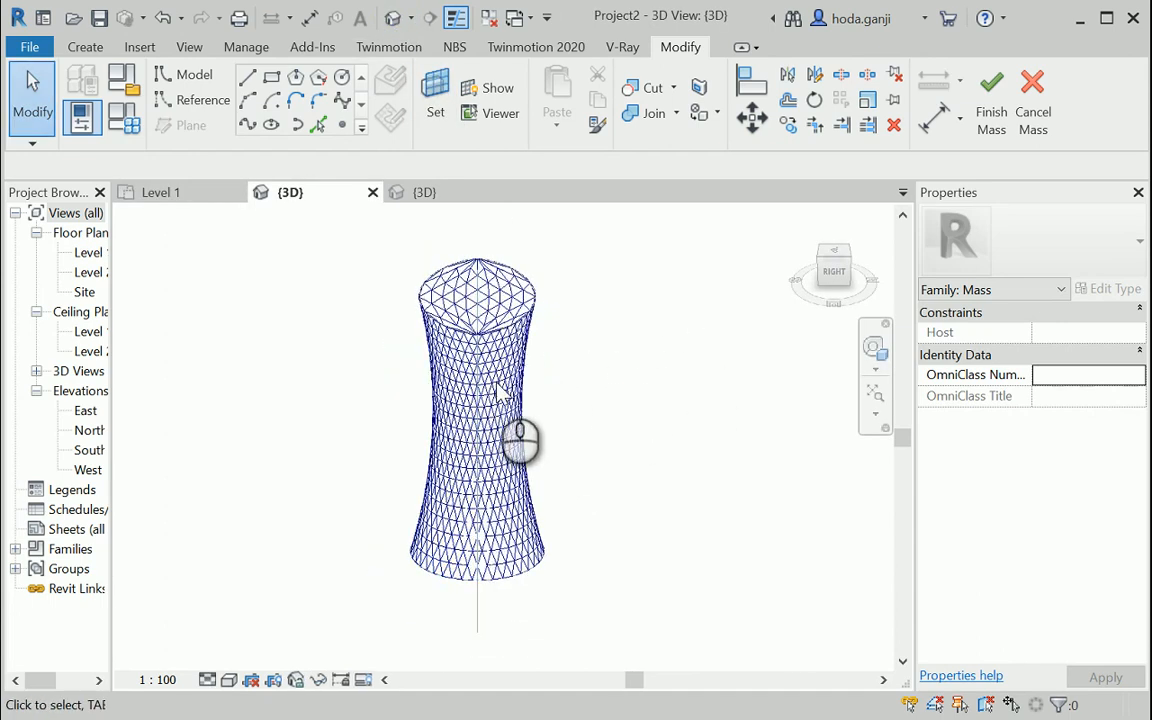
- Apply the M_Triangle (aluminum) Surface (Solid) panel type to the divided surface on the right half of the tower's facade
click(539, 386)
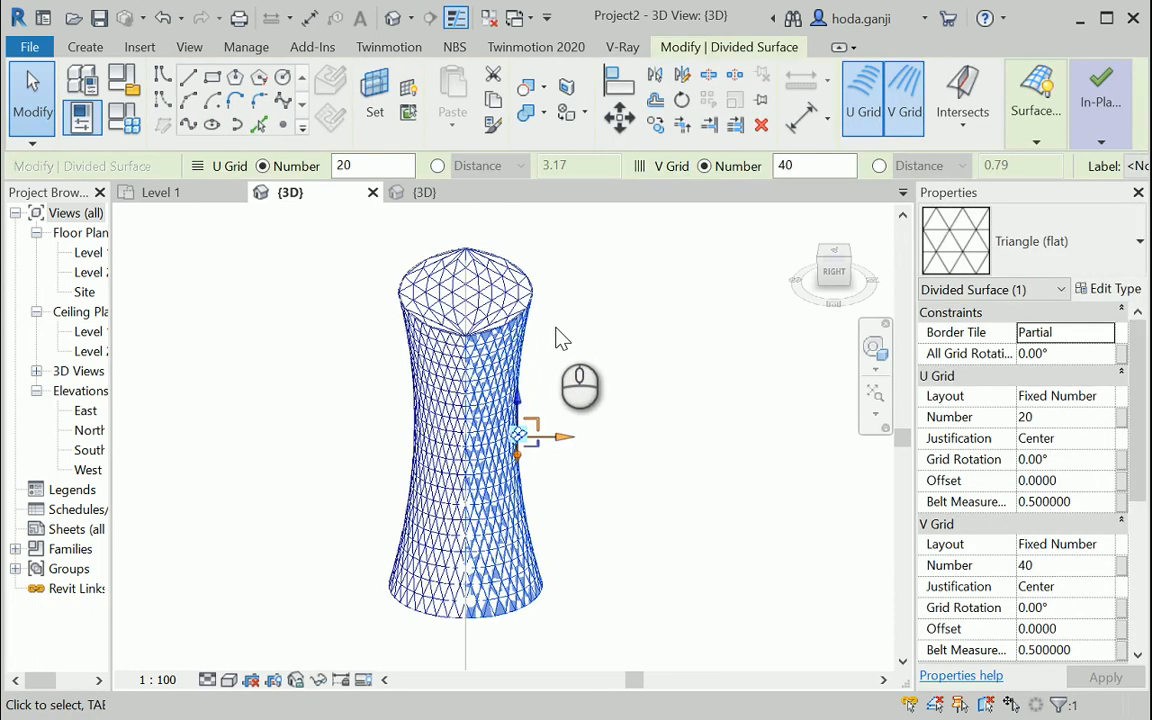
click(1117, 255)
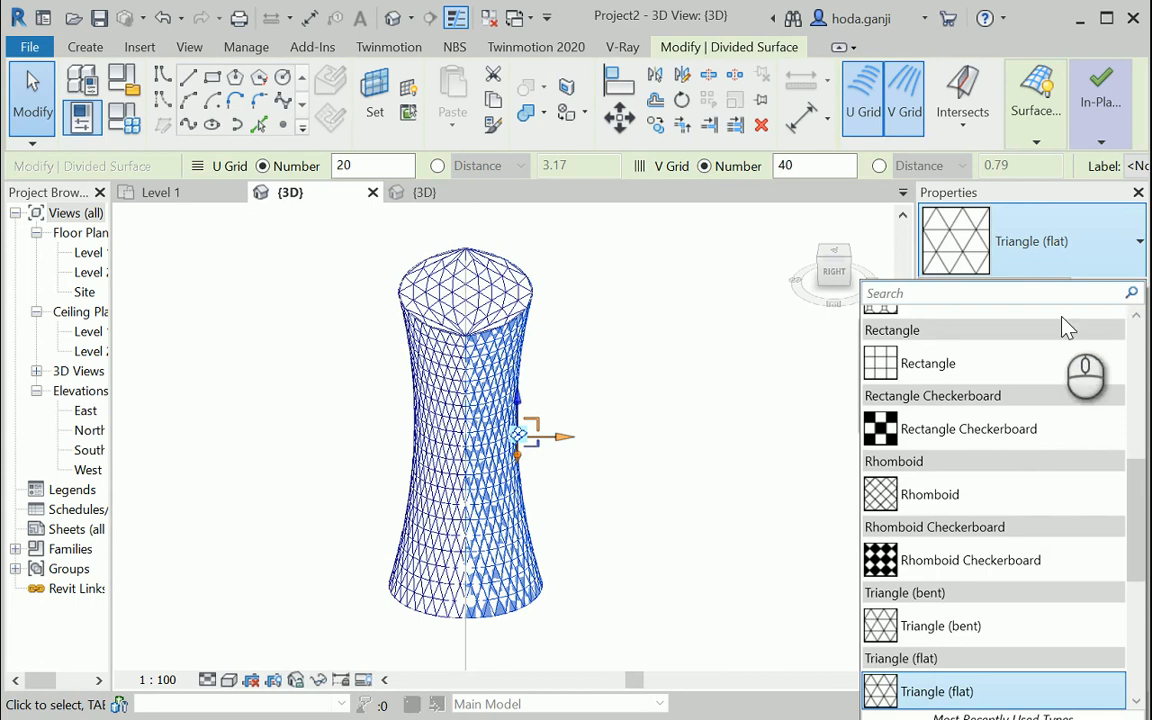
scroll(1040, 416, down, 3)
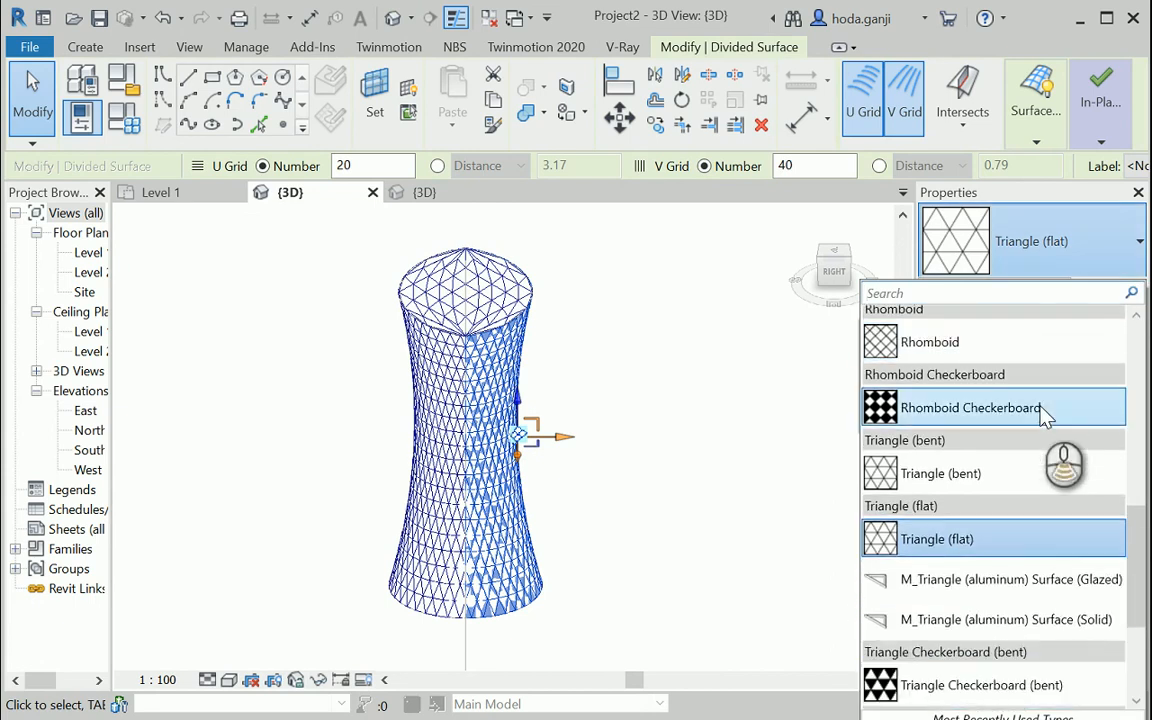
scroll(1043, 416, down, 2)
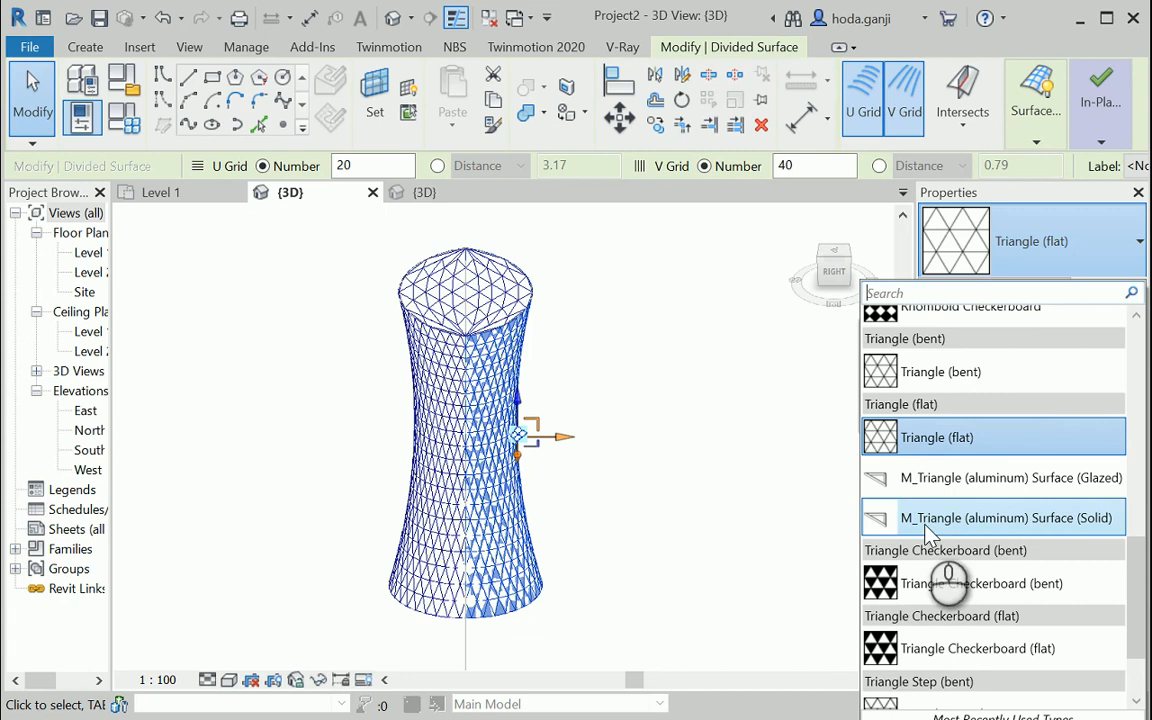
mouse_move(980, 518)
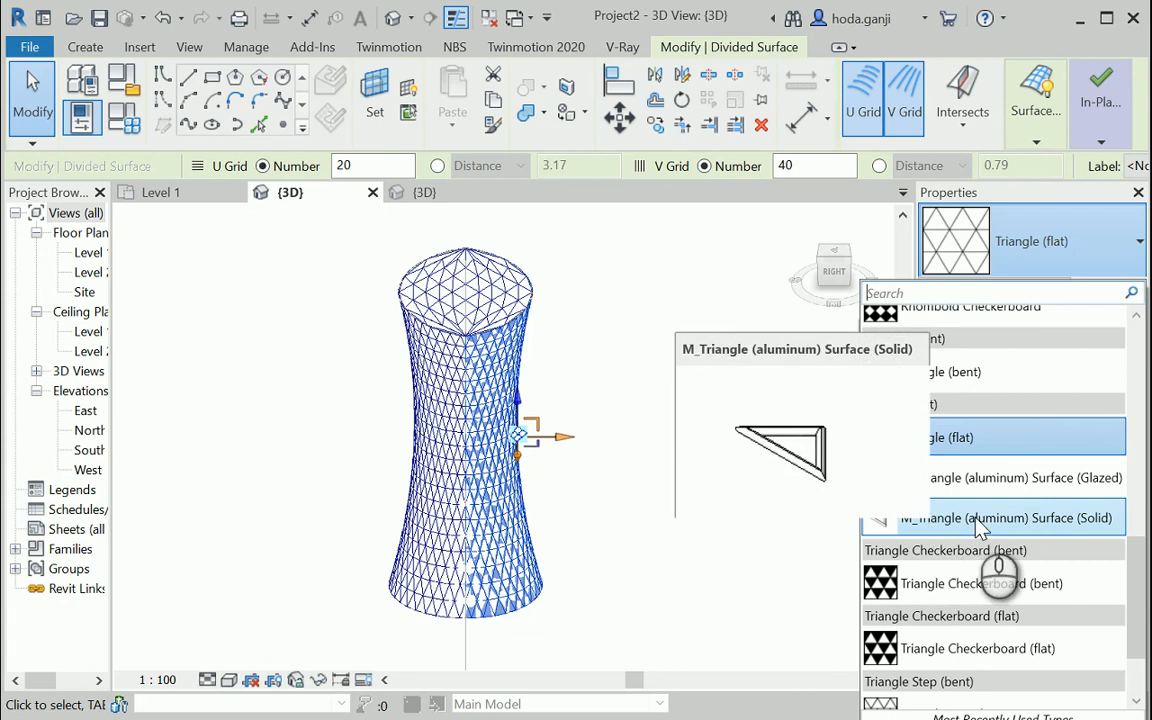
click(980, 520)
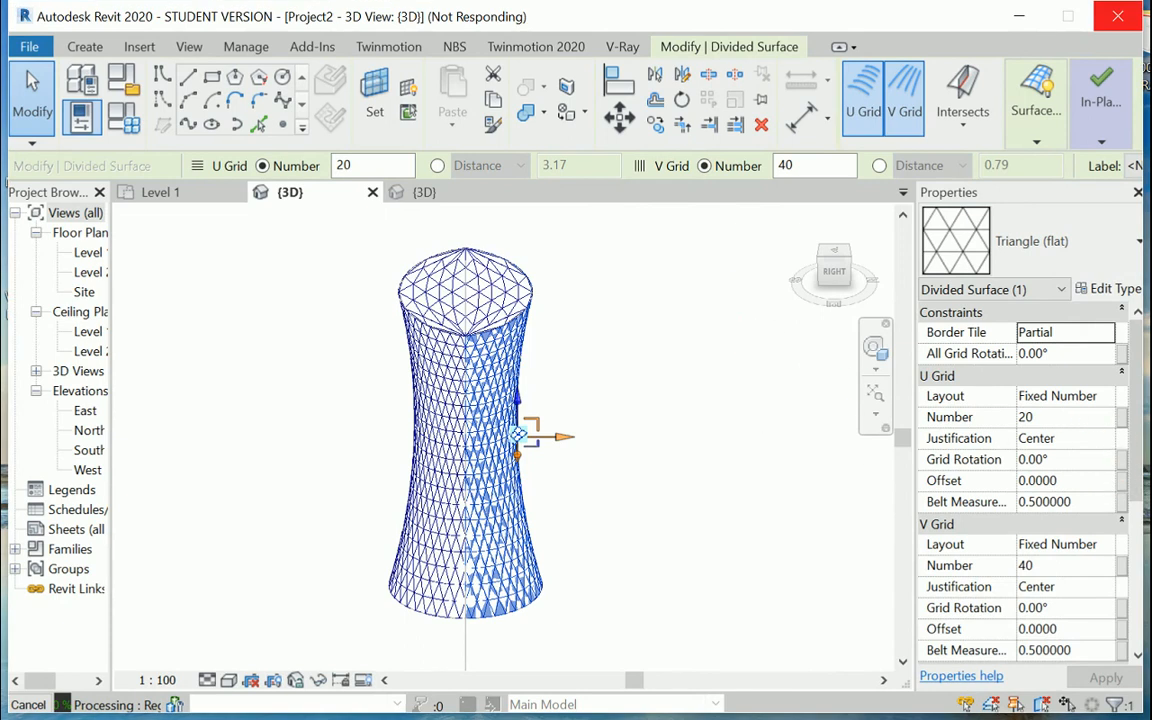
click(733, 484)
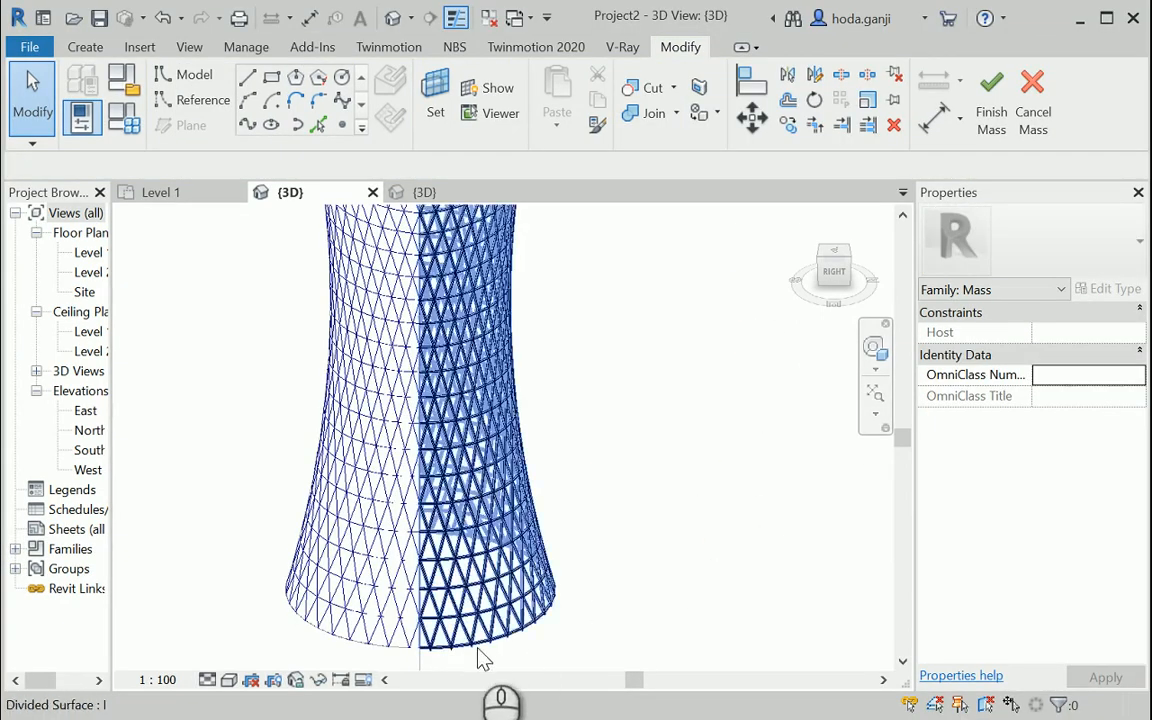
- Apply the M_Triangle (aluminum) Surface (Solid) panel type to the divided surface on the left half of the tower's facade
scroll(425, 648, up, 5)
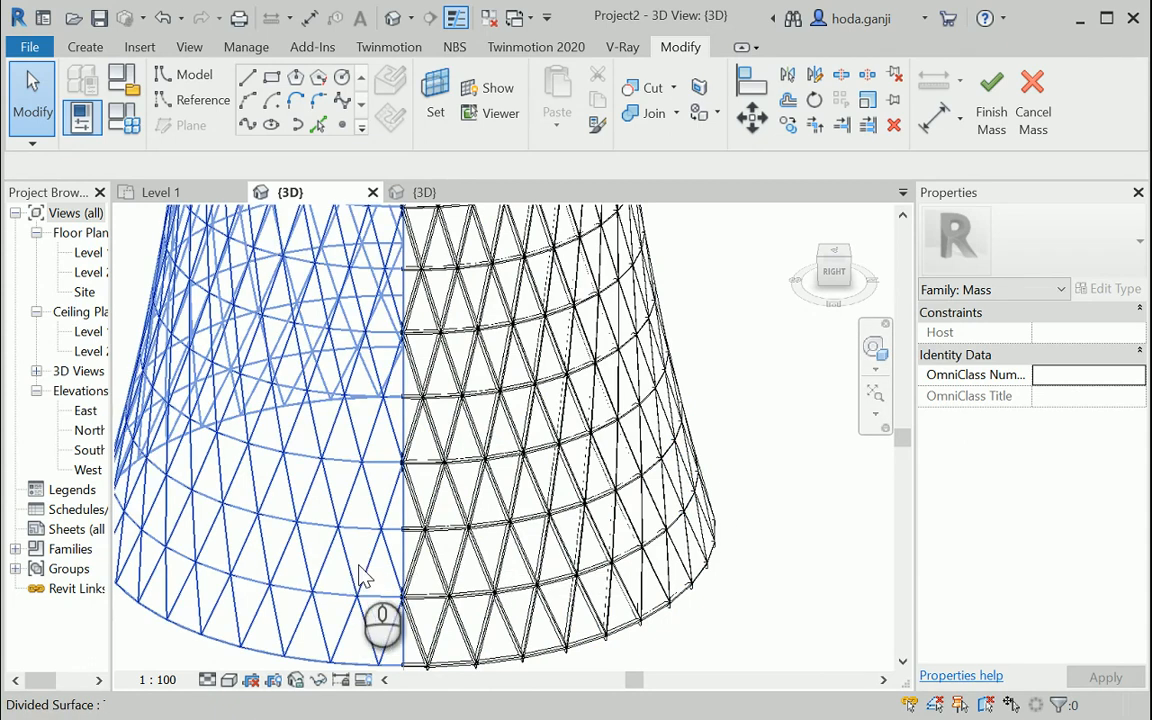
click(364, 572)
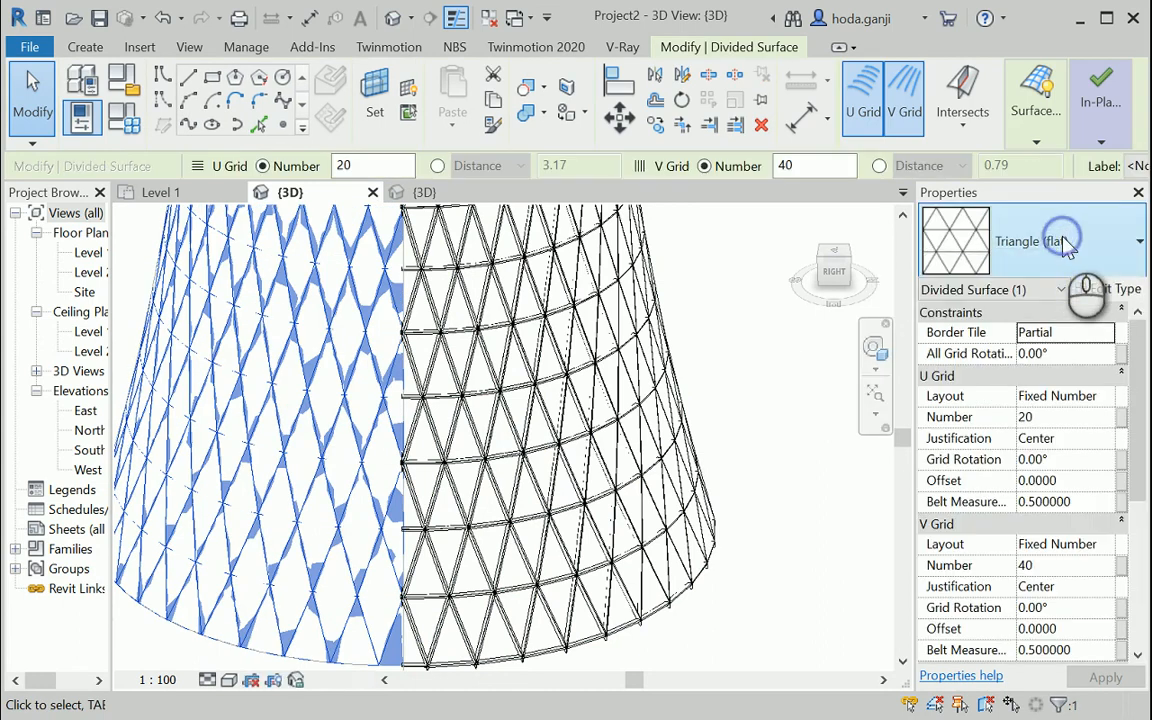
click(1045, 245)
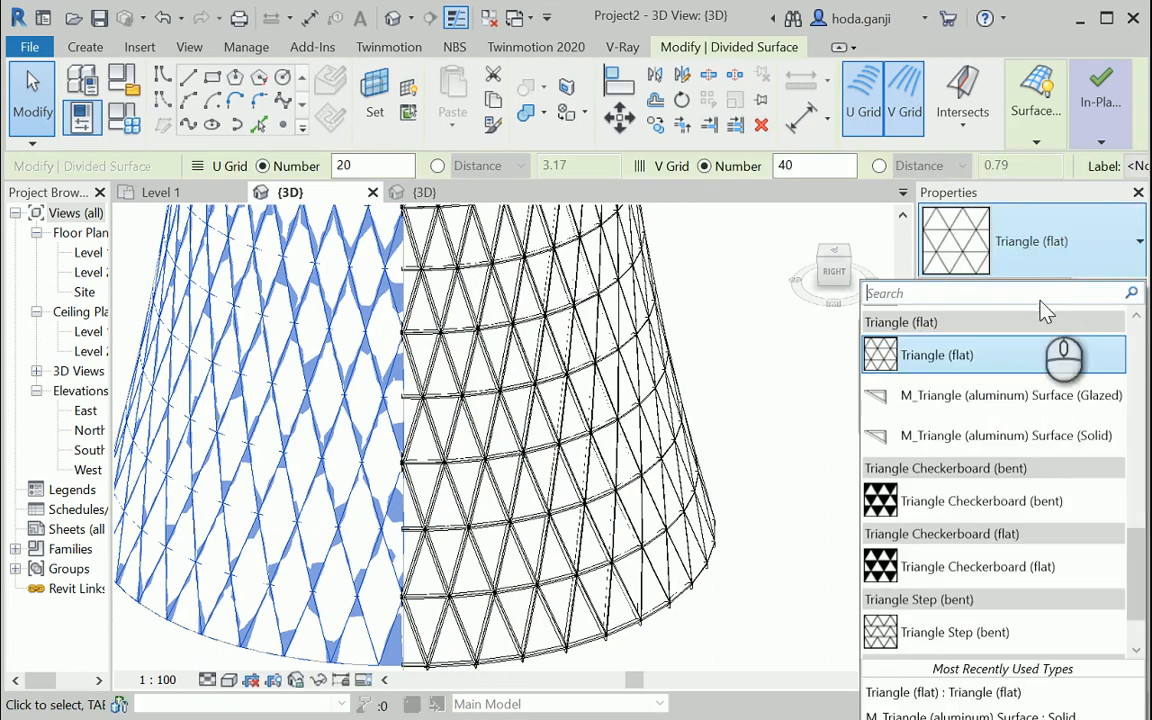
click(1010, 436)
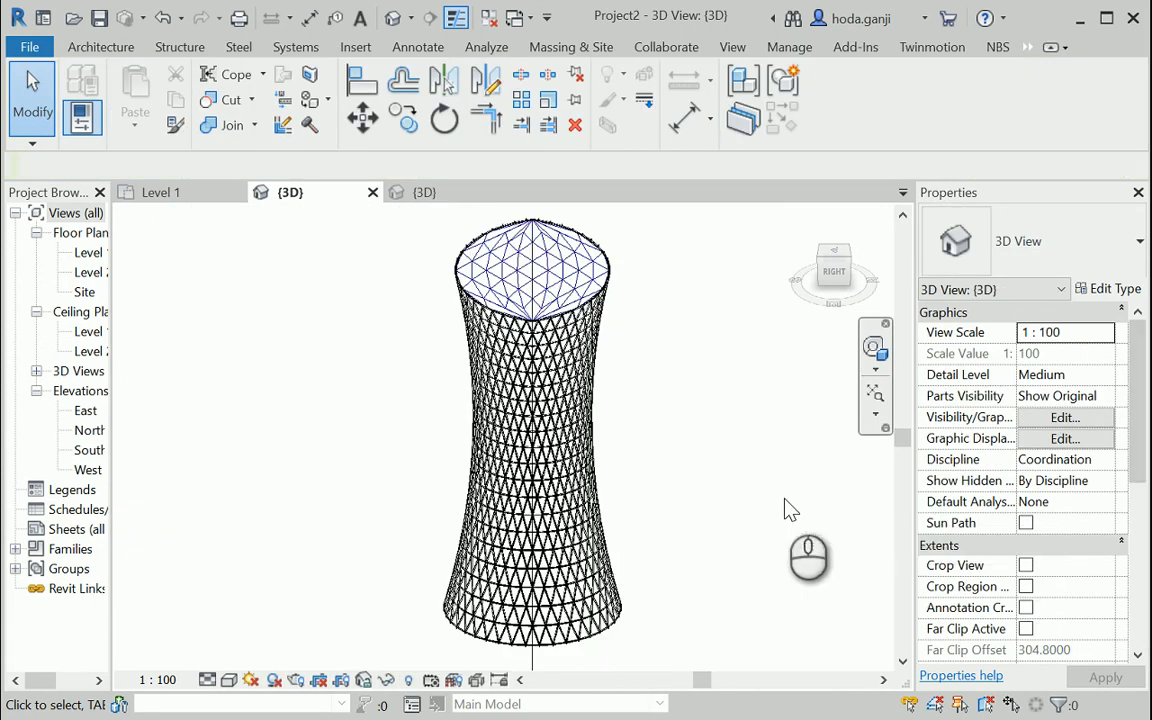
- Display the tower project's 3D view in the Shaded visual style
click(229, 682)
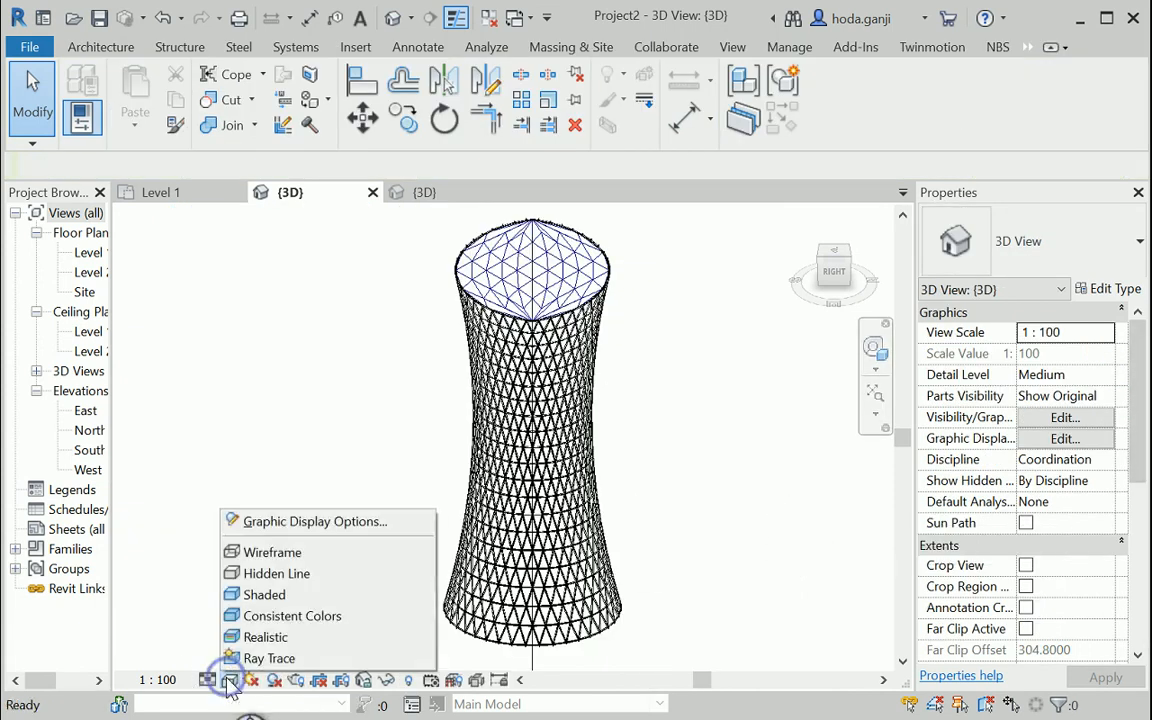
click(288, 594)
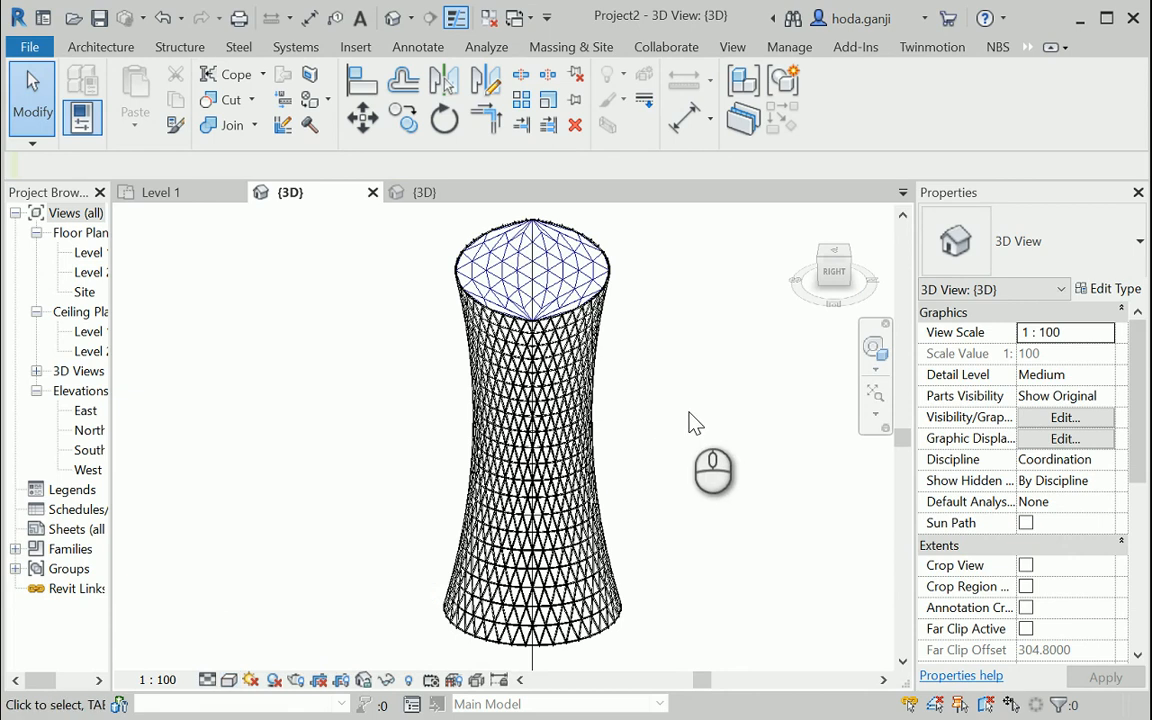
- Temporarily hide the paneled tower mass to view the glass skin beneath, and reset the temporary hiding
click(571, 256)
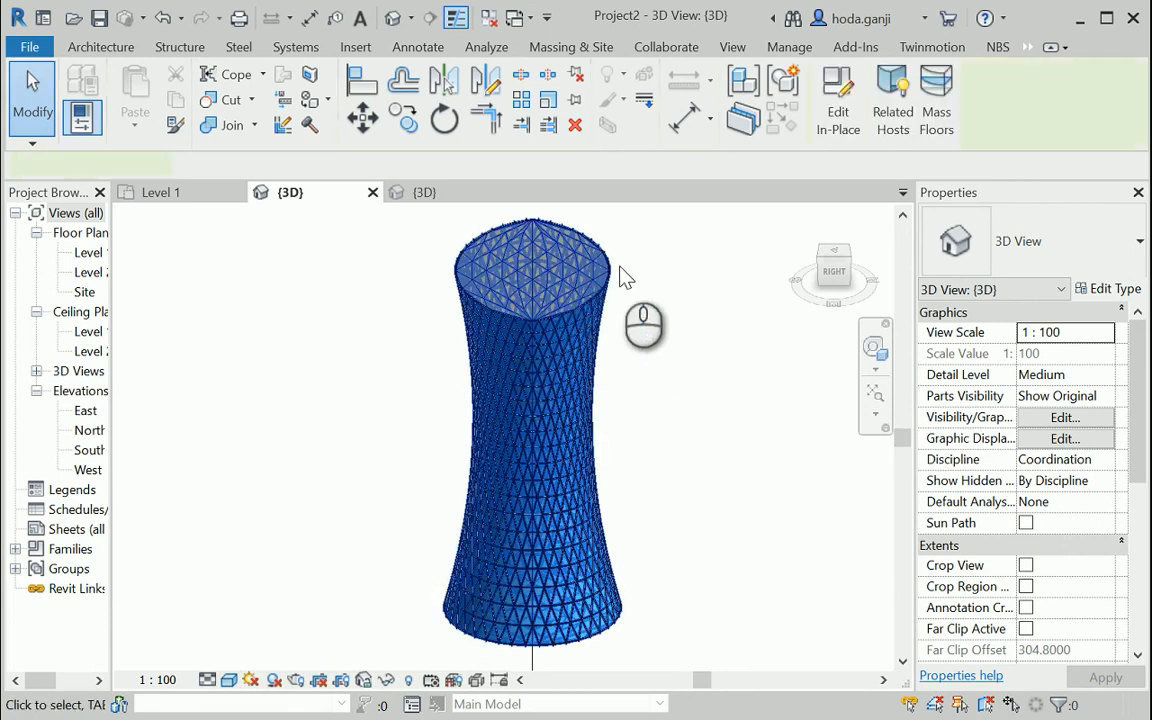
key(h)
key(i)
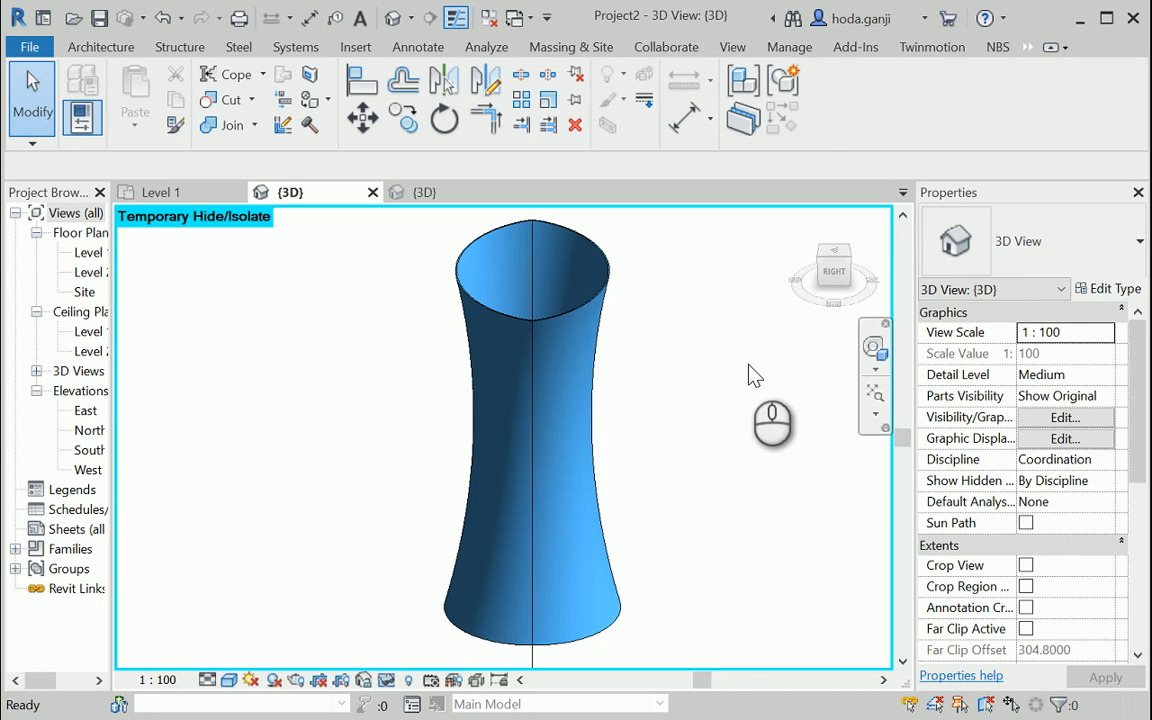
key(h)
key(r)
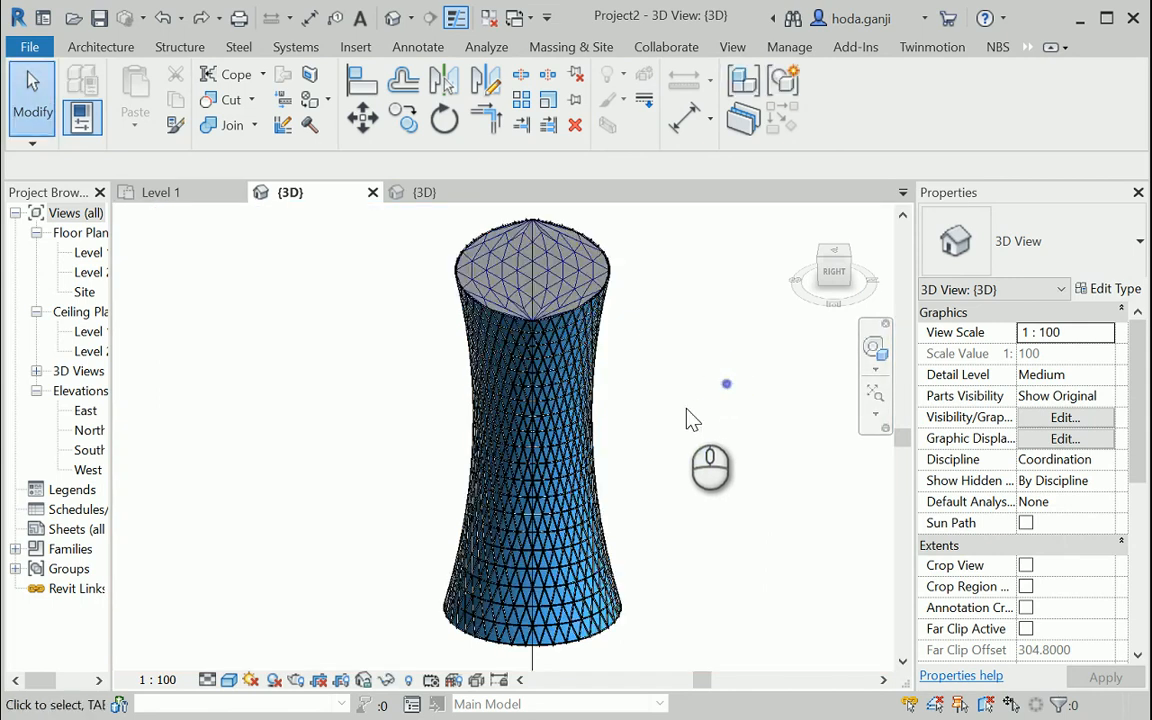
- Examine the triangular aluminum frames over the glass skin near the tower's base
scroll(548, 648, up, 3)
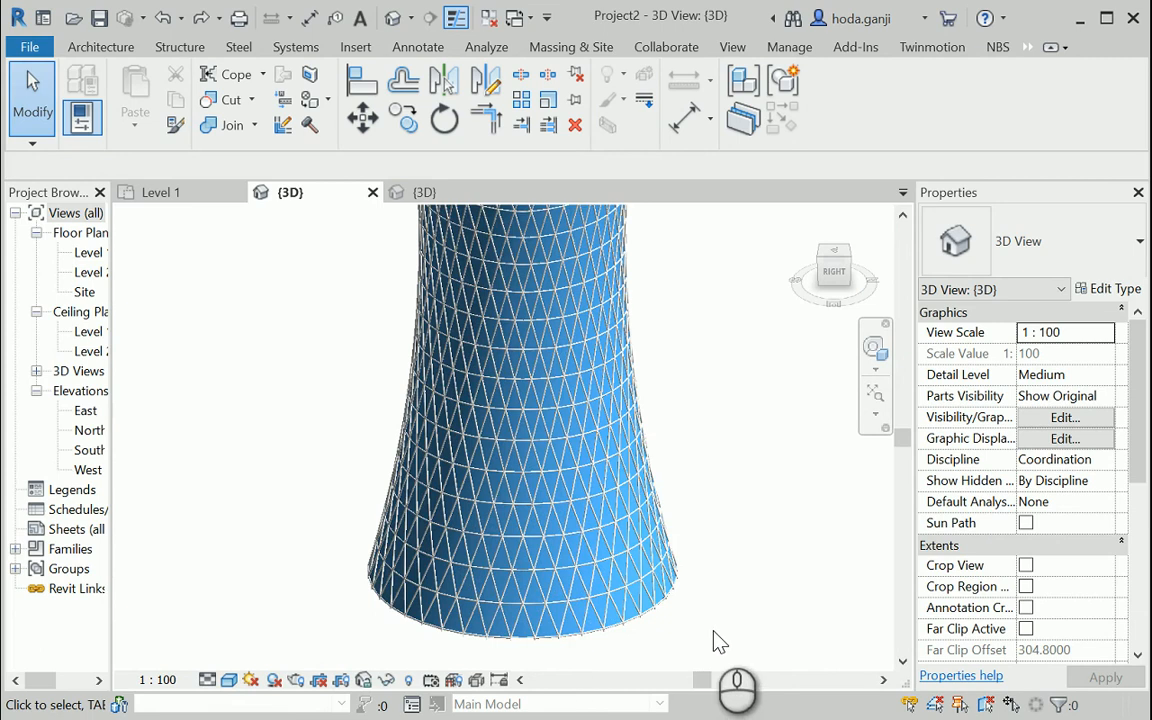
scroll(717, 640, up, 4)
scroll(775, 593, up, 2)
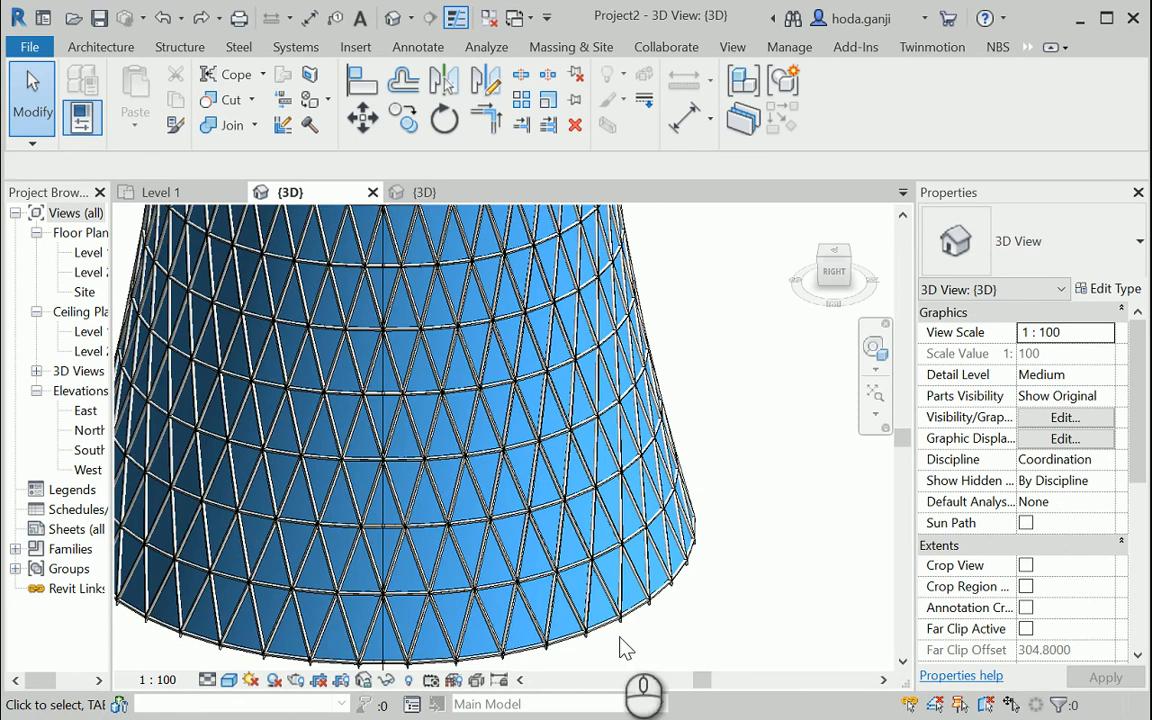
key(Tab)
click(527, 617)
key(Escape)
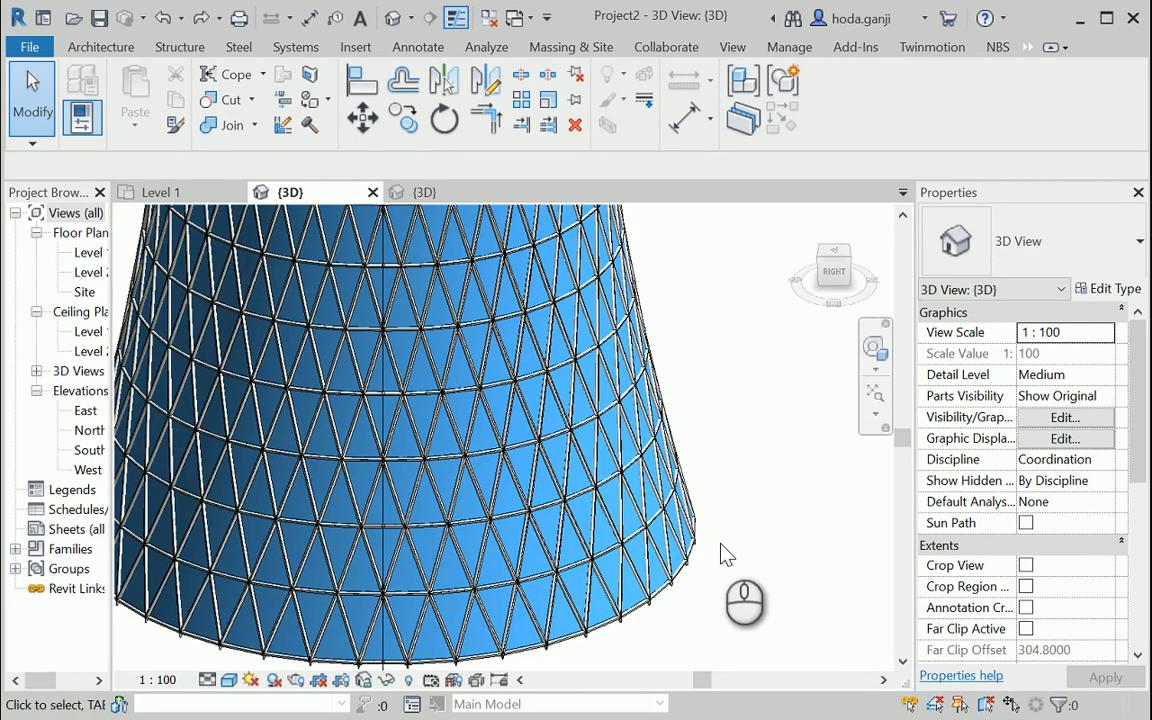